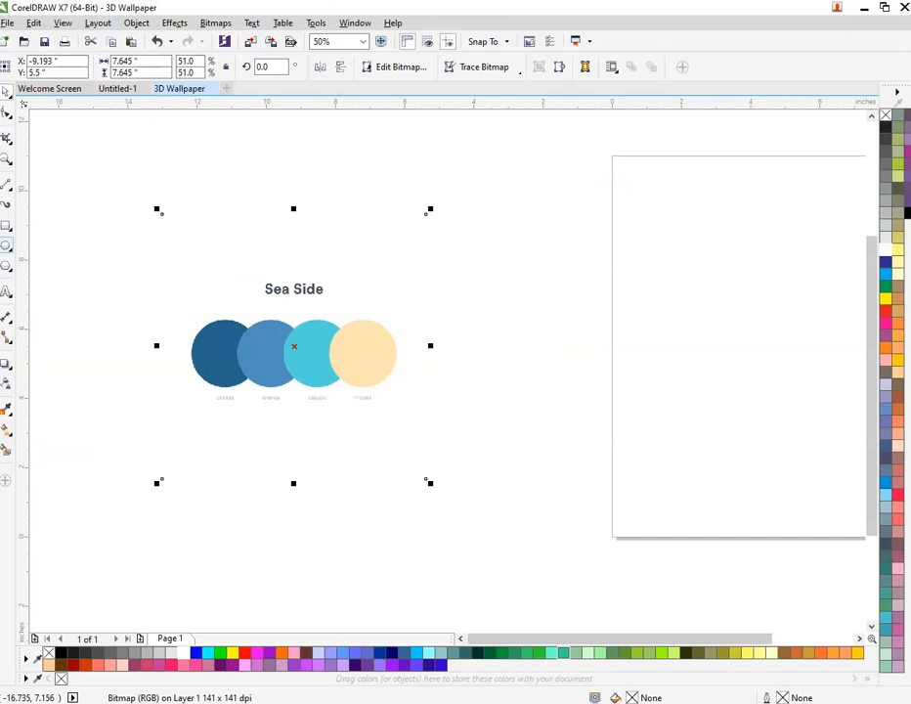
- Draw a circle about 0.71 inches wide above the Sea Side swatches and duplicate it into an evenly spaced row of four
{"action": "left_click", "coordinate": [6, 245]}
{"action": "scroll", "coordinate": [209, 293], "scroll_direction": "up", "scroll_amount": 2}
{"action": "left_click_drag", "start_coordinate": [204, 277], "coordinate": [300, 354]}
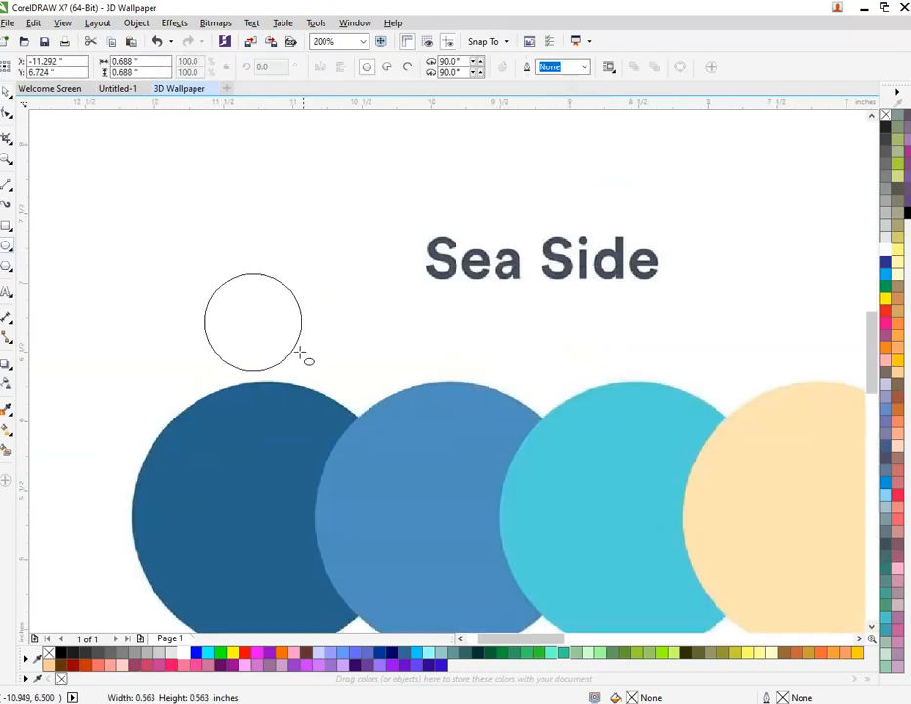
{"action": "scroll", "coordinate": [254, 327], "scroll_direction": "down", "scroll_amount": 2}
{"action": "left_click_drag", "start_coordinate": [254, 327], "coordinate": [443, 330]}
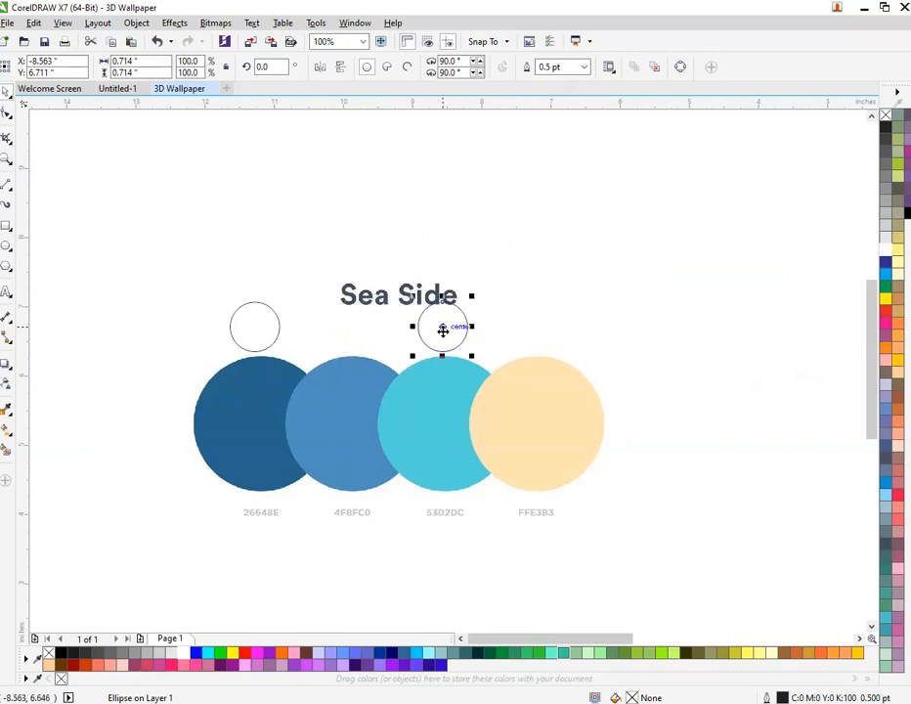
{"action": "key", "text": "ctrl+z"}
{"action": "key", "text": "ctrl+r"}
{"action": "key", "text": "ctrl+r"}
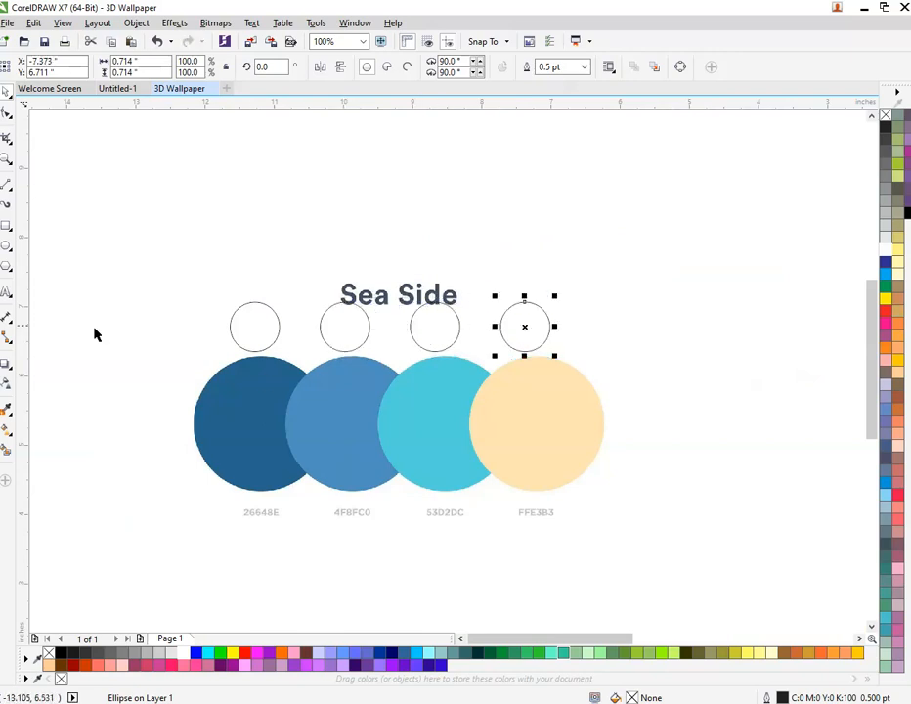
- Fill the four small circles with the dark blue, mid blue, turquoise and cream colors sampled from the Sea Side swatches beneath them
{"action": "left_click", "coordinate": [8, 409]}
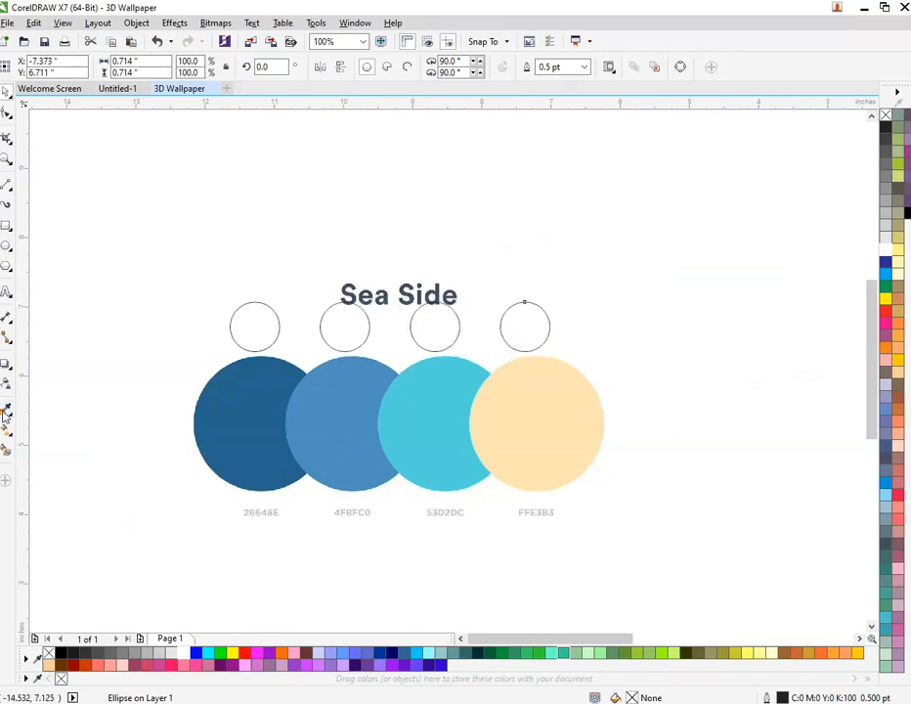
{"action": "left_click", "coordinate": [260, 396]}
{"action": "left_click", "coordinate": [253, 331]}
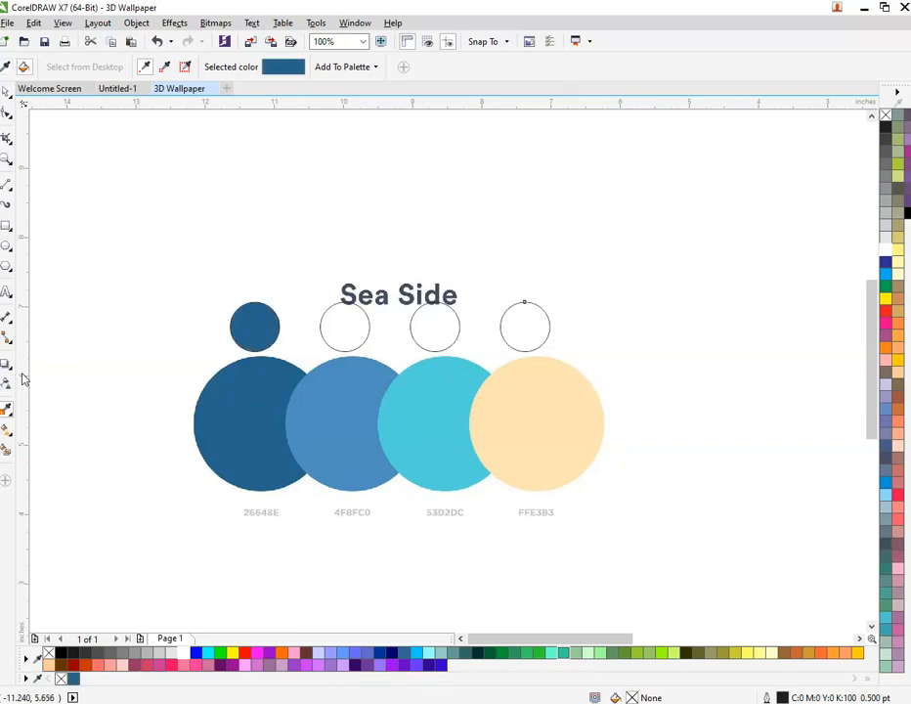
{"action": "left_click", "coordinate": [331, 393]}
{"action": "left_click", "coordinate": [343, 333]}
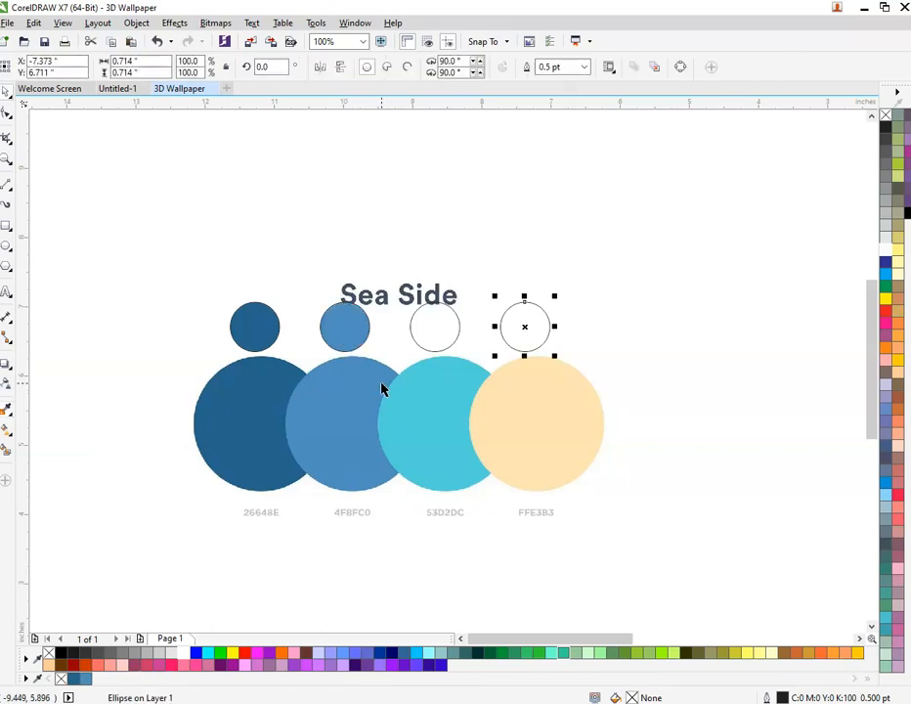
{"action": "left_click", "coordinate": [425, 404]}
{"action": "left_click", "coordinate": [417, 318]}
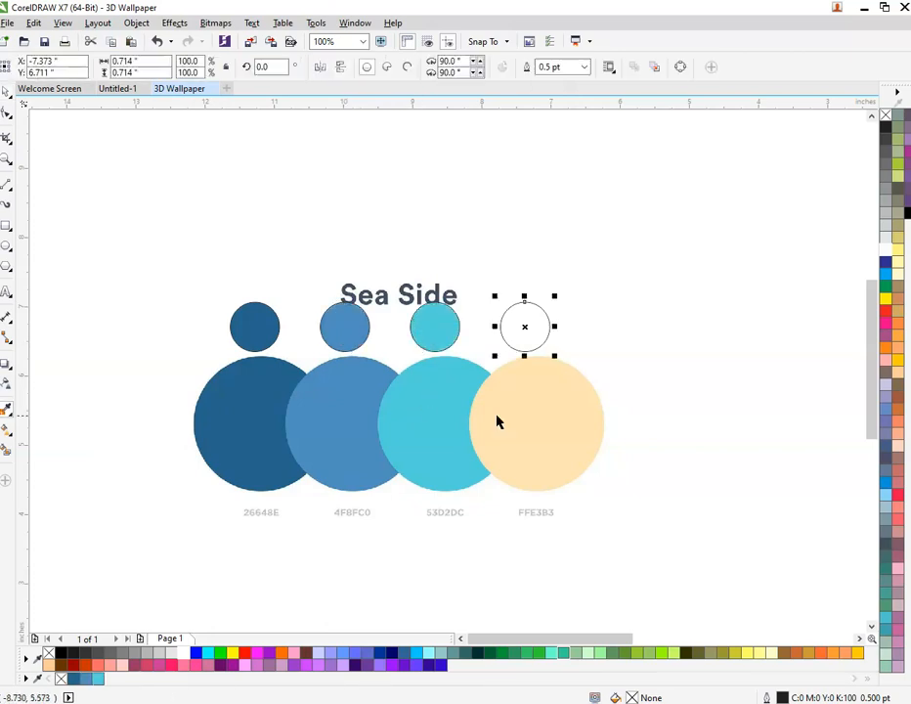
{"action": "left_click", "coordinate": [544, 417]}
{"action": "left_click", "coordinate": [525, 320]}
{"action": "scroll", "coordinate": [431, 366], "scroll_direction": "down", "scroll_amount": 2}
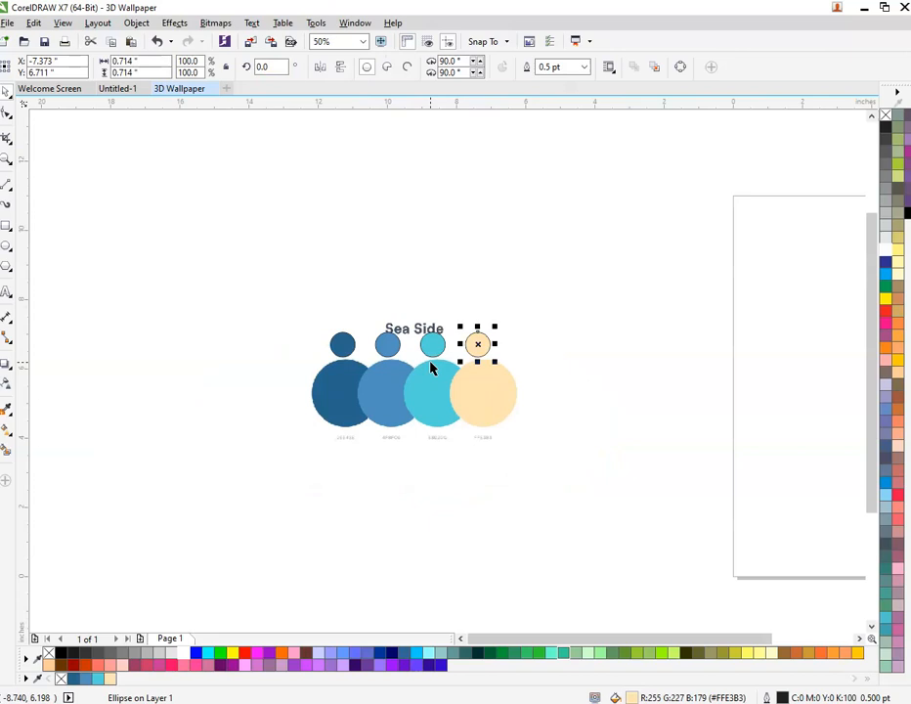
- Delete the Sea Side palette image and the four color-sample circles beside the page
{"action": "left_click", "coordinate": [538, 331]}
{"action": "key", "text": "Delete"}
{"action": "scroll", "coordinate": [406, 349], "scroll_direction": "down", "scroll_amount": 1}
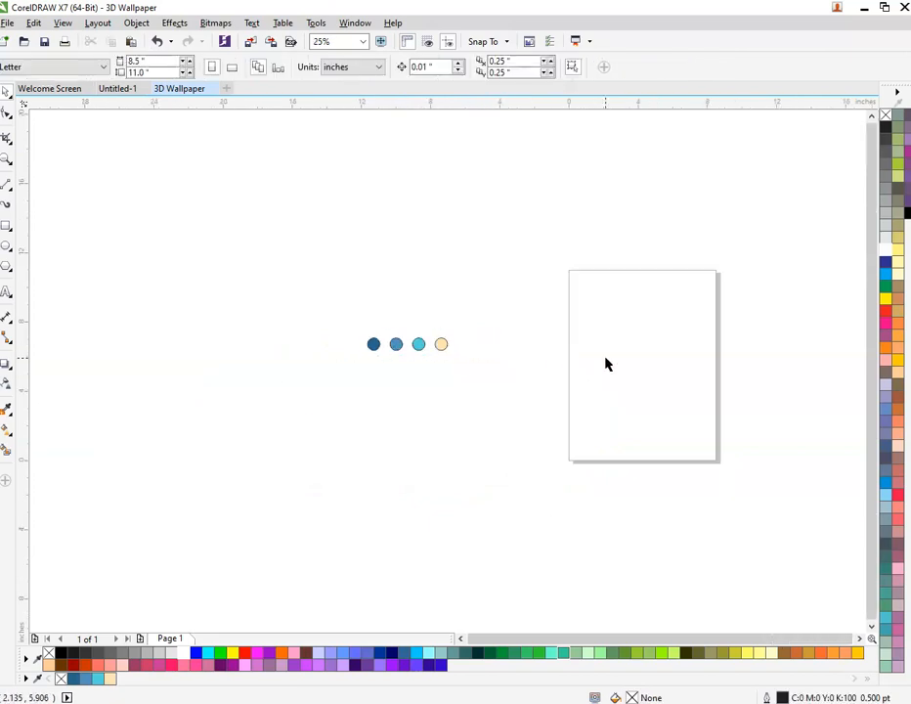
{"action": "scroll", "coordinate": [606, 362], "scroll_direction": "up", "scroll_amount": 1}
{"action": "left_click_drag", "start_coordinate": [110, 295], "coordinate": [352, 433]}
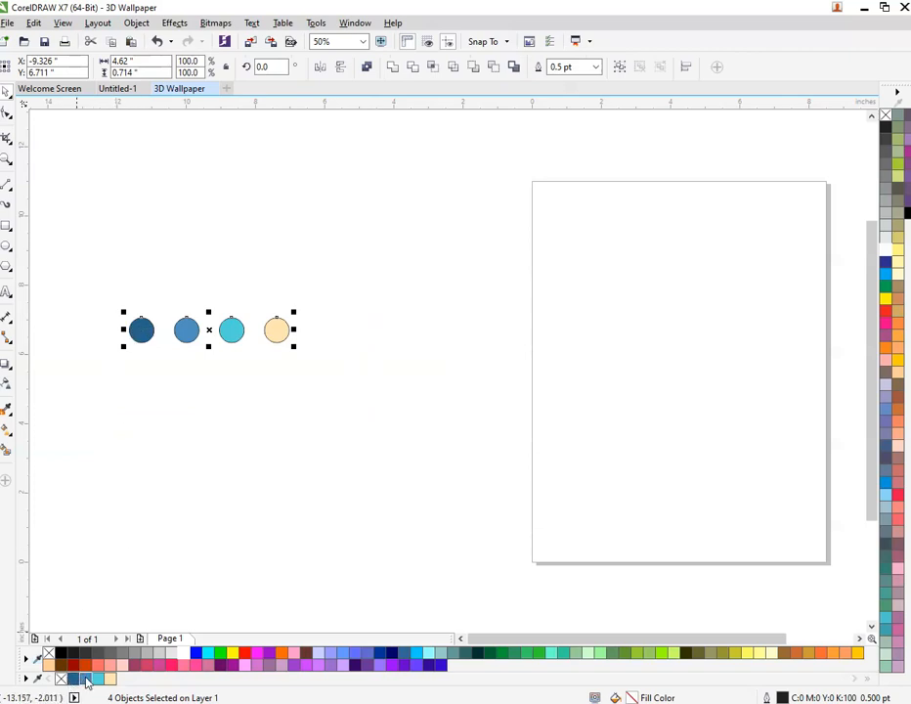
{"action": "left_click", "coordinate": [146, 446]}
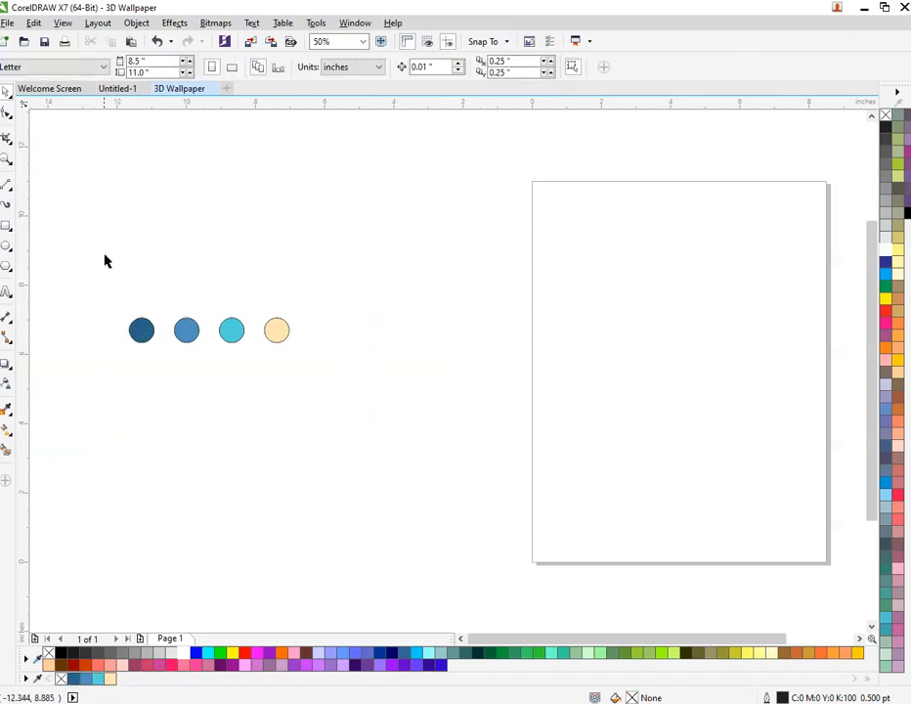
{"action": "left_click_drag", "start_coordinate": [106, 261], "coordinate": [309, 401]}
{"action": "key", "text": "Delete"}
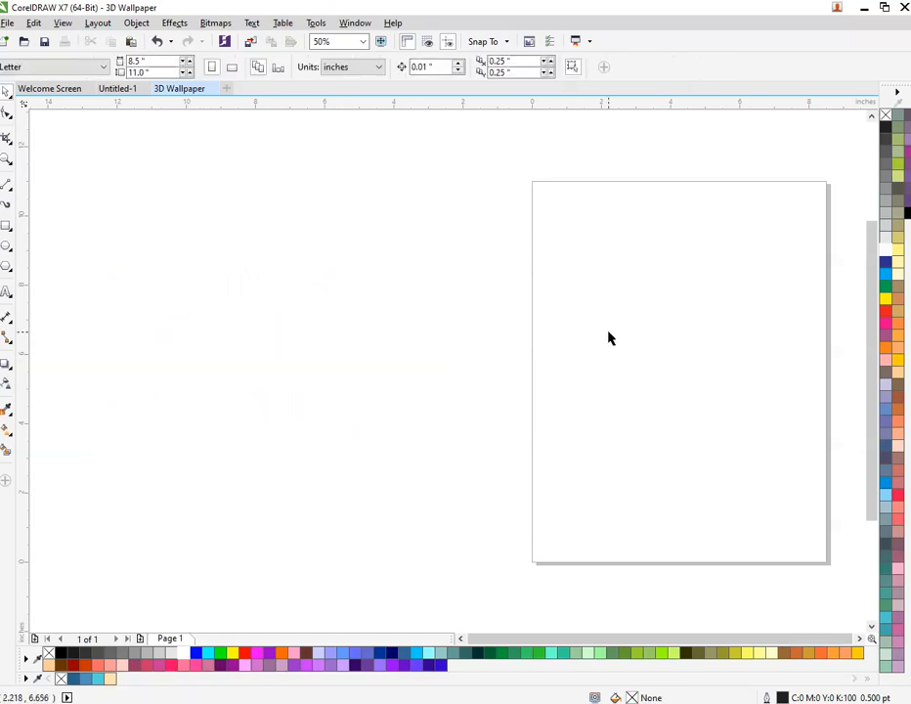
- Draw a regular six-sided polygon about 3.53 by 4.07 inches on the page
{"action": "scroll", "coordinate": [608, 338], "scroll_direction": "down", "scroll_amount": 2}
{"action": "scroll", "coordinate": [724, 331], "scroll_direction": "up", "scroll_amount": 2}
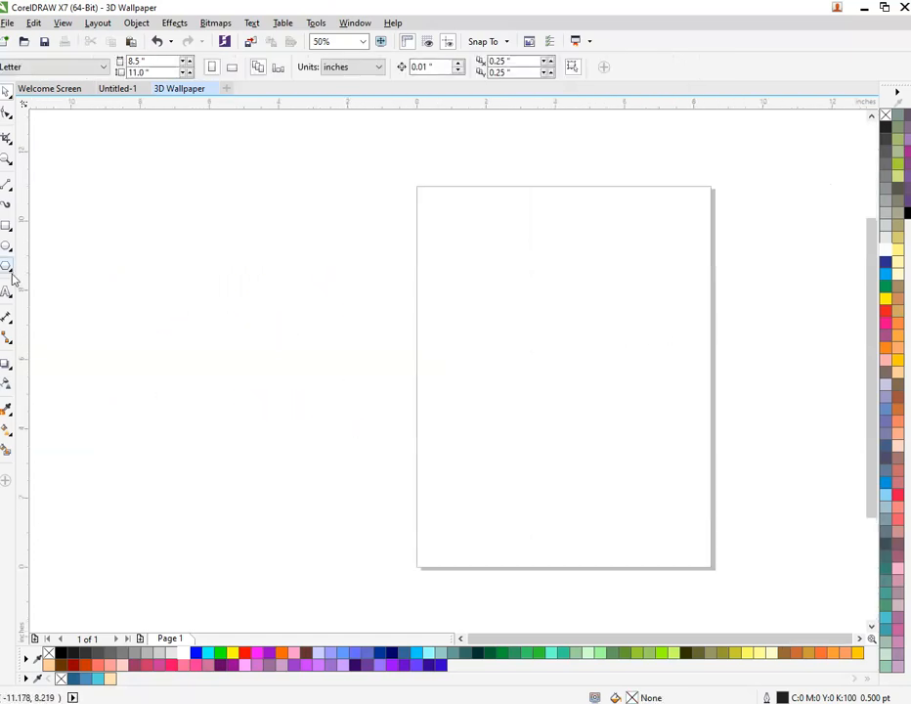
{"action": "left_click", "coordinate": [9, 269]}
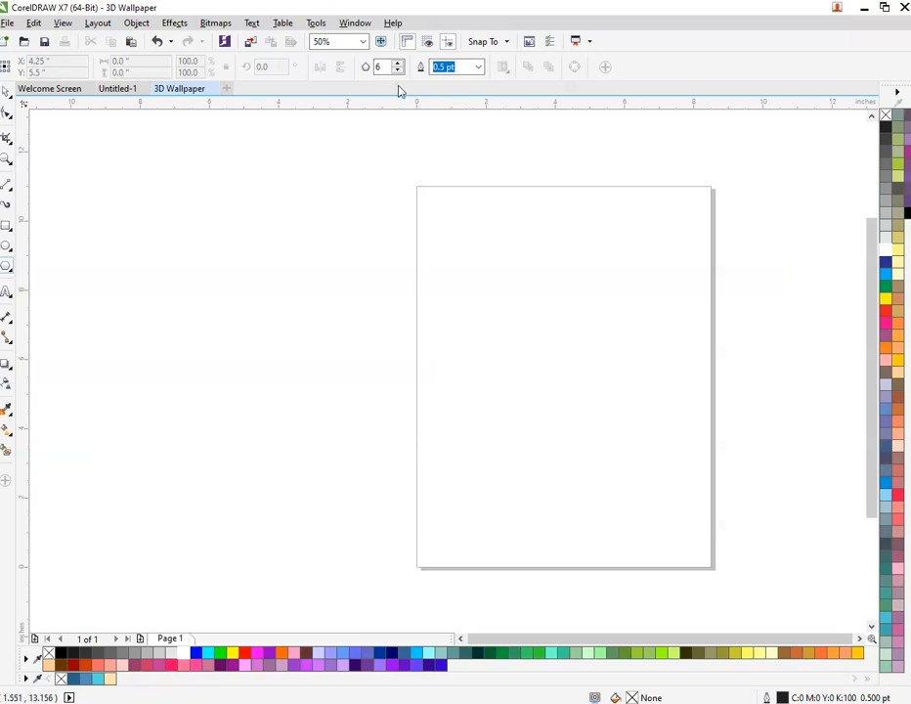
{"action": "scroll", "coordinate": [807, 296], "scroll_direction": "up", "scroll_amount": 2}
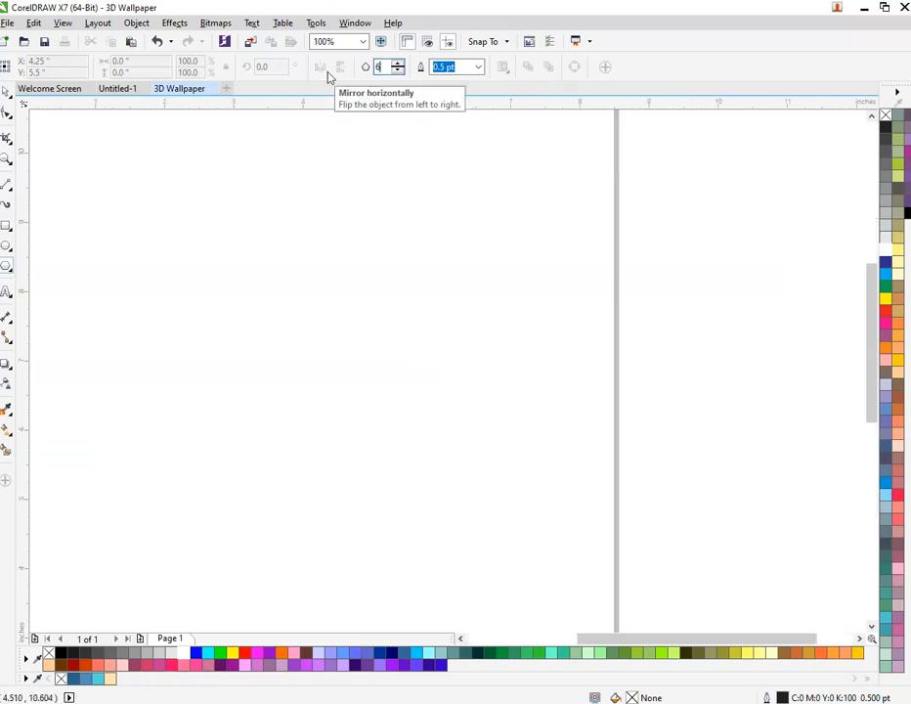
{"action": "scroll", "coordinate": [500, 239], "scroll_direction": "down", "scroll_amount": 3}
{"action": "scroll", "coordinate": [499, 254], "scroll_direction": "up", "scroll_amount": 3}
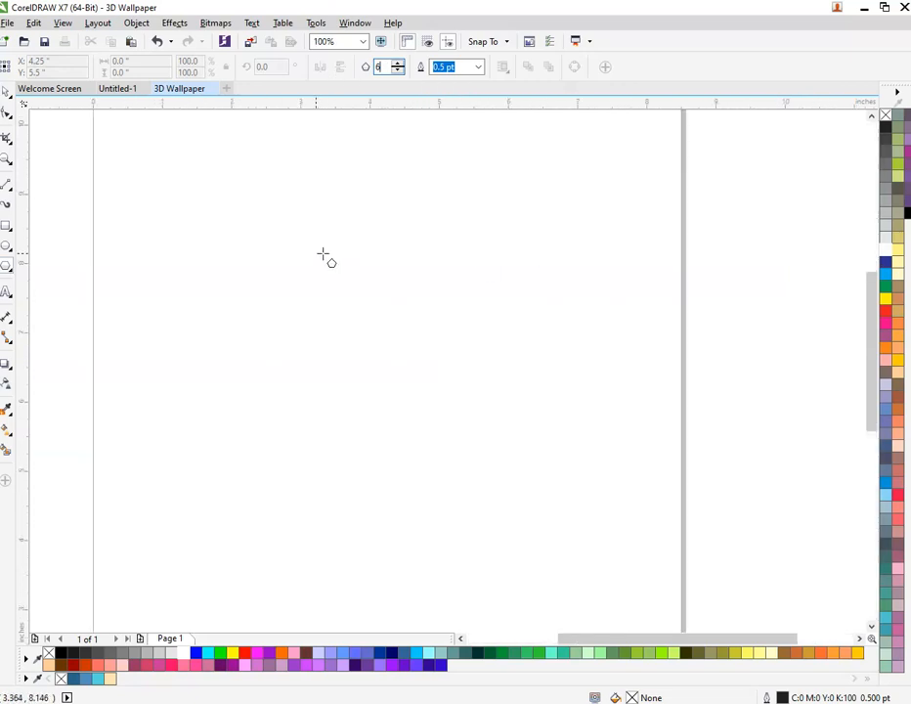
{"action": "left_click_drag", "start_coordinate": [216, 202], "coordinate": [473, 493]}
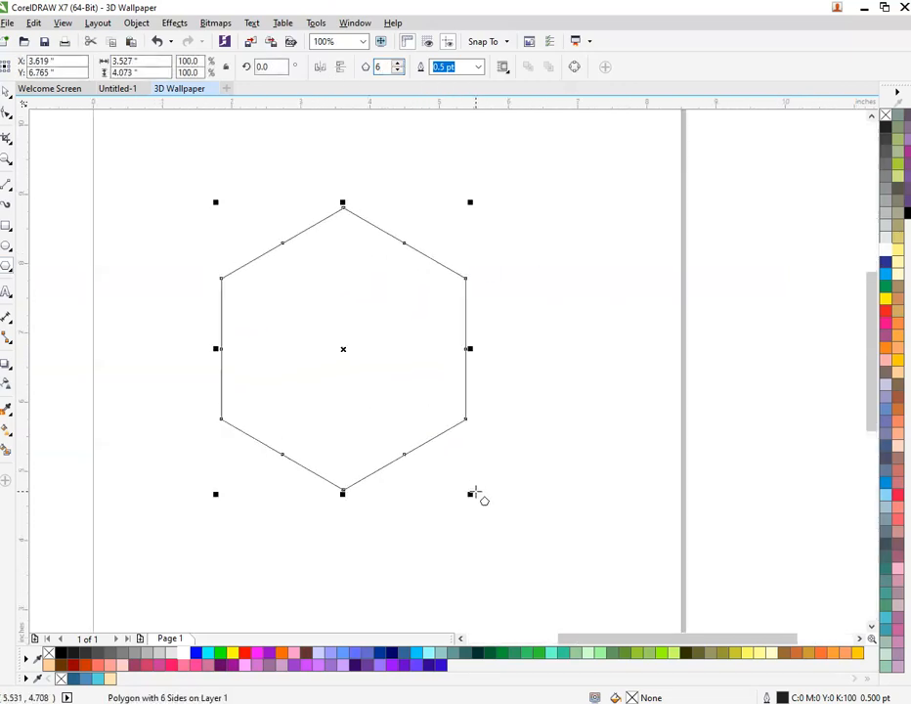
{"action": "key", "text": "Escape"}
{"action": "key", "text": "space"}
- Add a slightly smaller concentric copy of the hexagon inside the original
{"action": "left_click", "coordinate": [260, 262]}
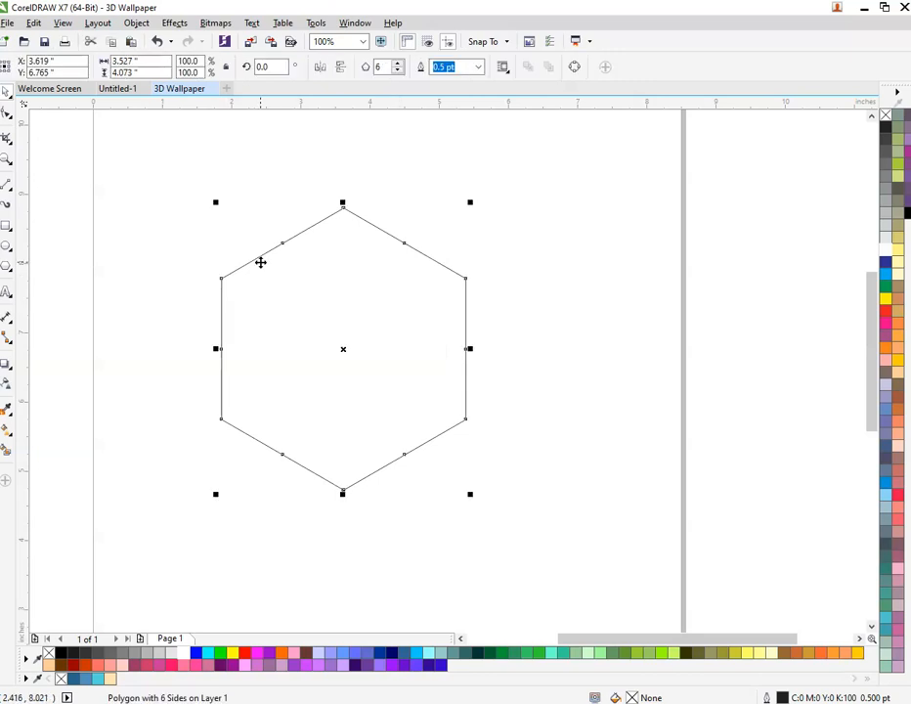
{"action": "scroll", "coordinate": [259, 262], "scroll_direction": "up", "scroll_amount": 2}
{"action": "left_click_drag", "start_coordinate": [675, 149], "coordinate": [653, 184]}
{"action": "left_click", "coordinate": [436, 256]}
{"action": "scroll", "coordinate": [395, 257], "scroll_direction": "down", "scroll_amount": 2}
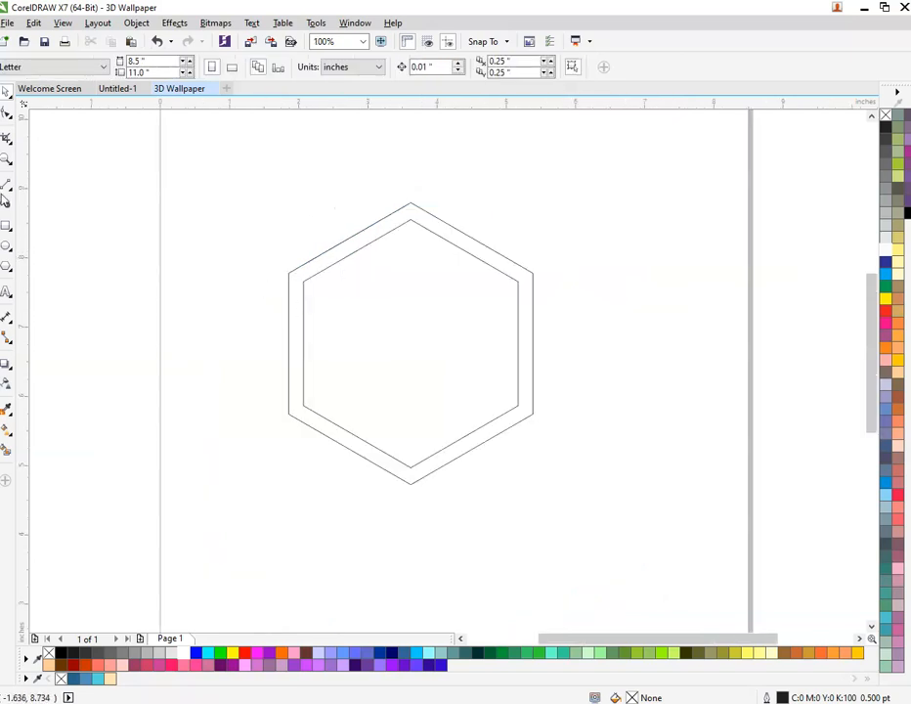
- Draw three straight lines connecting the opposite corners of the outer hexagon through its center
{"action": "left_click", "coordinate": [5, 198]}
{"action": "scroll", "coordinate": [404, 221], "scroll_direction": "up", "scroll_amount": 2}
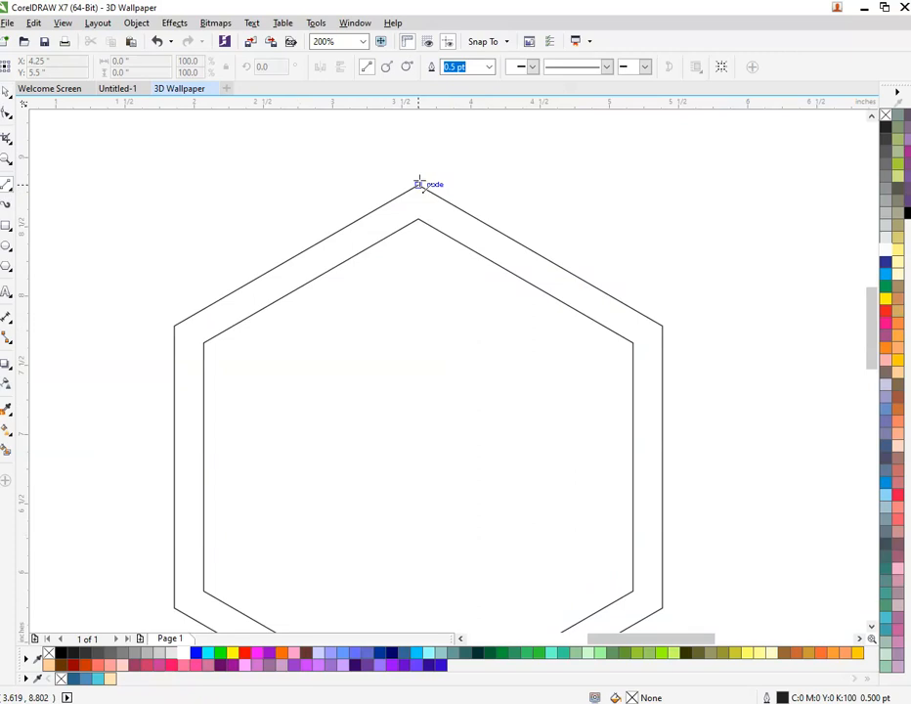
{"action": "scroll", "coordinate": [420, 182], "scroll_direction": "down", "scroll_amount": 2}
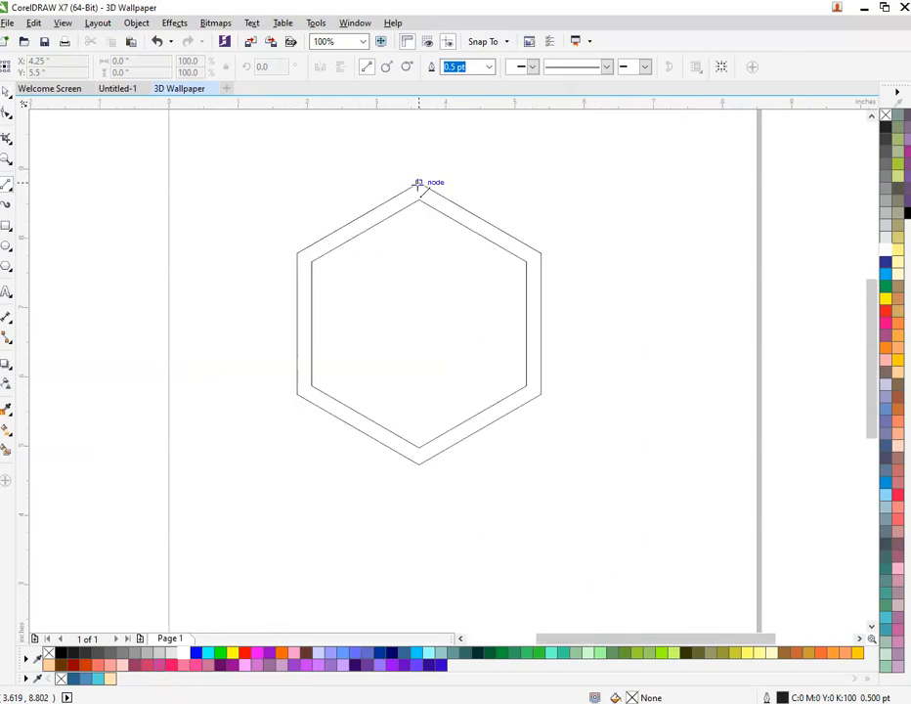
{"action": "left_click_drag", "start_coordinate": [418, 184], "coordinate": [419, 463]}
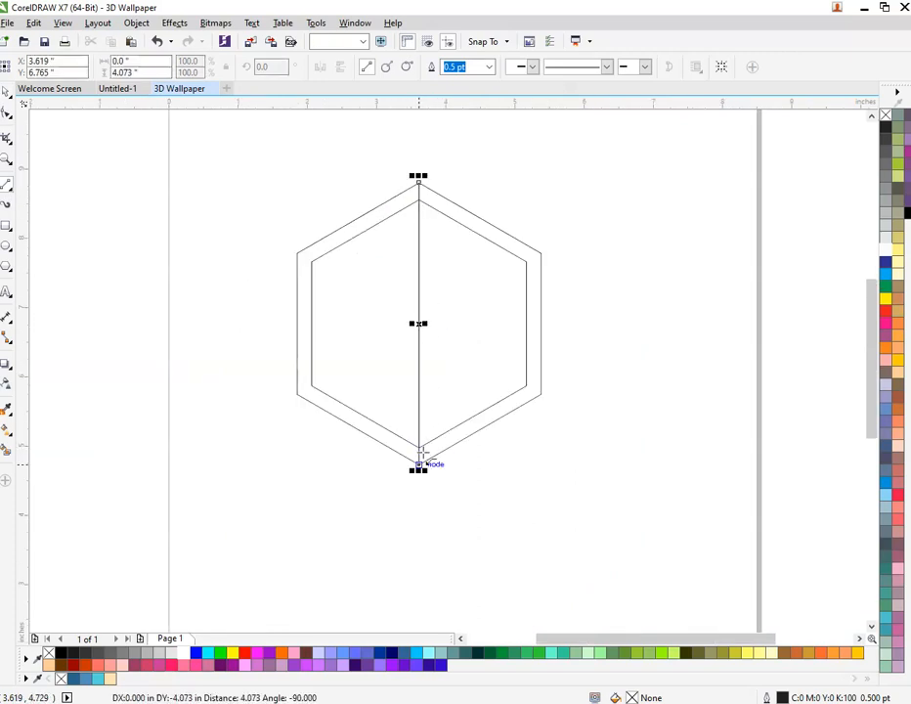
{"action": "left_click_drag", "start_coordinate": [541, 395], "coordinate": [297, 252]}
{"action": "left_click_drag", "start_coordinate": [541, 254], "coordinate": [297, 393]}
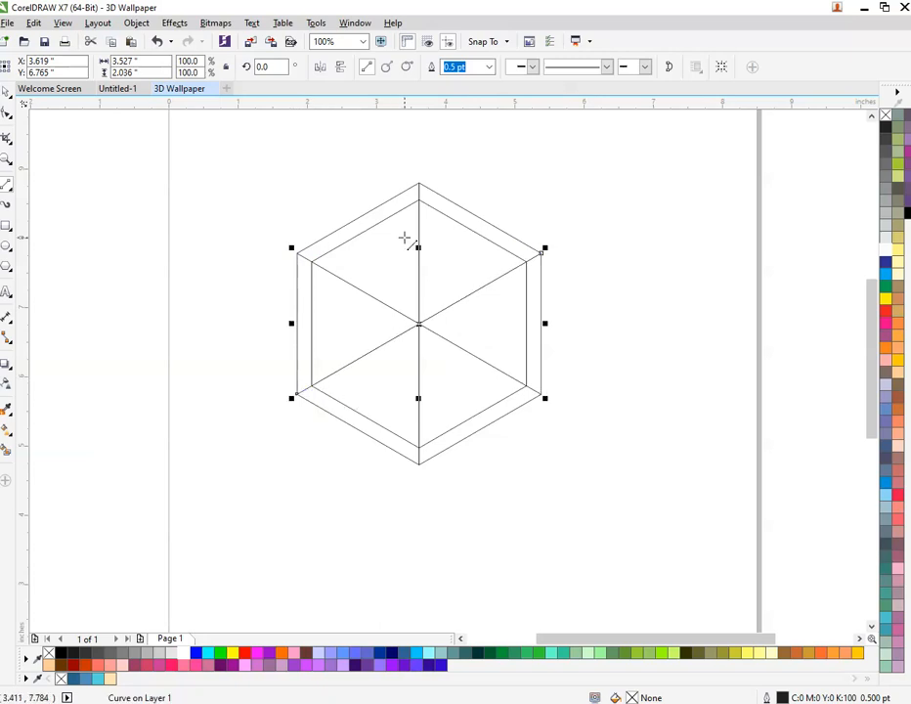
- Draw a rectangle about 0.21 by 0.56 inches spanning the gap between the two hexagons' right edges
{"action": "left_click", "coordinate": [5, 230]}
{"action": "scroll", "coordinate": [540, 300], "scroll_direction": "up", "scroll_amount": 3}
{"action": "left_click_drag", "start_coordinate": [546, 298], "coordinate": [489, 450]}
{"action": "scroll", "coordinate": [403, 439], "scroll_direction": "down", "scroll_amount": 2}
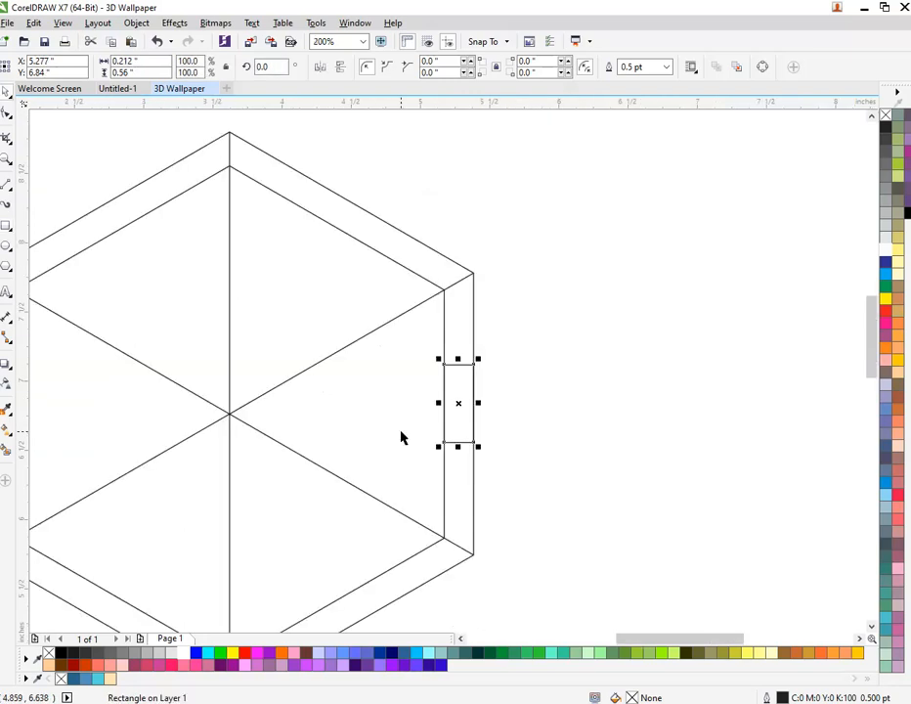
- Move the small rectangle out of the gap into the empty space right of the hexagon
{"action": "left_click_drag", "start_coordinate": [455, 401], "coordinate": [583, 401]}
{"action": "right_click", "coordinate": [583, 400]}
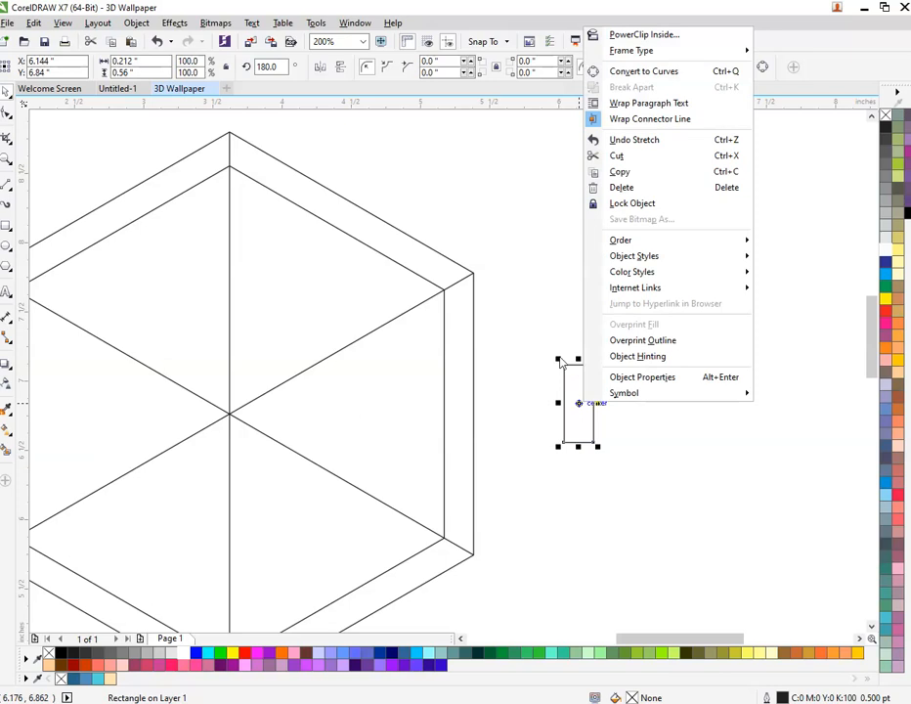
{"action": "left_click", "coordinate": [658, 449]}
{"action": "left_click", "coordinate": [586, 405]}
{"action": "scroll", "coordinate": [591, 402], "scroll_direction": "up", "scroll_amount": 2}
{"action": "left_click", "coordinate": [577, 415]}
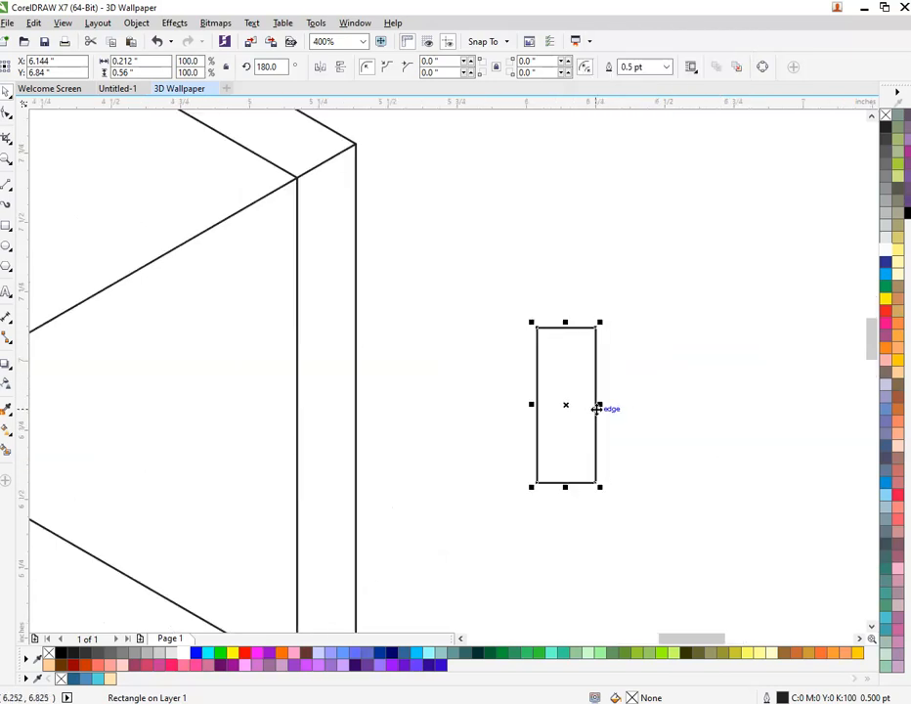
- Add a mirrored copy of the rectangle flush against its left edge and weld the two into one shape
{"action": "left_click_drag", "start_coordinate": [599, 407], "coordinate": [524, 413]}
{"action": "left_click_drag", "start_coordinate": [461, 279], "coordinate": [604, 495]}
{"action": "left_click", "coordinate": [392, 67]}
{"action": "left_click", "coordinate": [498, 376]}
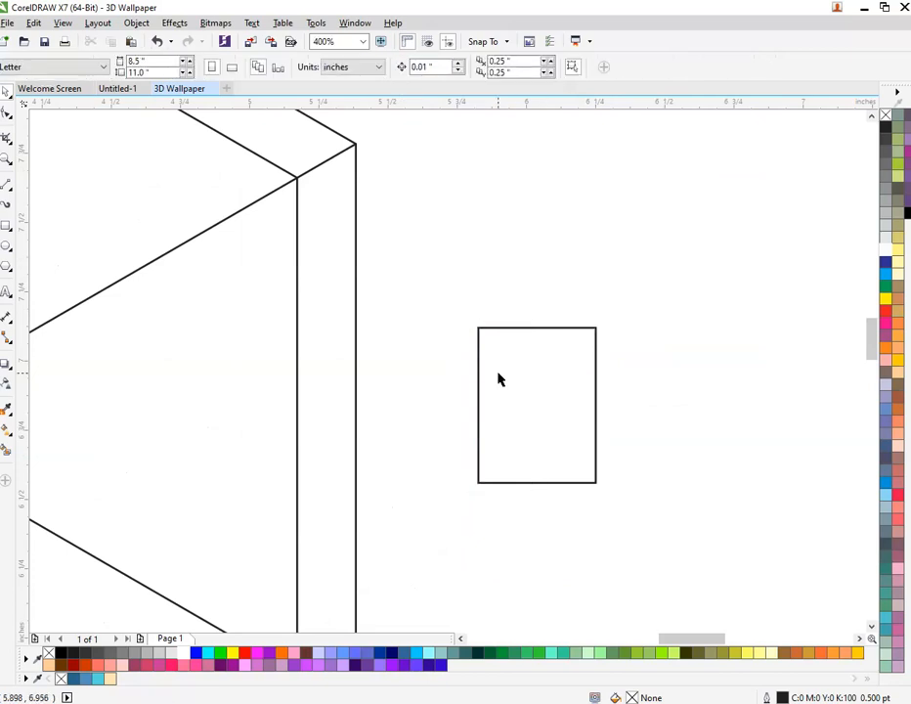
- Stretch the welded rectangle symmetrically about its center to a height of about 5.59 inches
{"action": "scroll", "coordinate": [499, 377], "scroll_direction": "down", "scroll_amount": 4}
{"action": "left_click", "coordinate": [506, 385]}
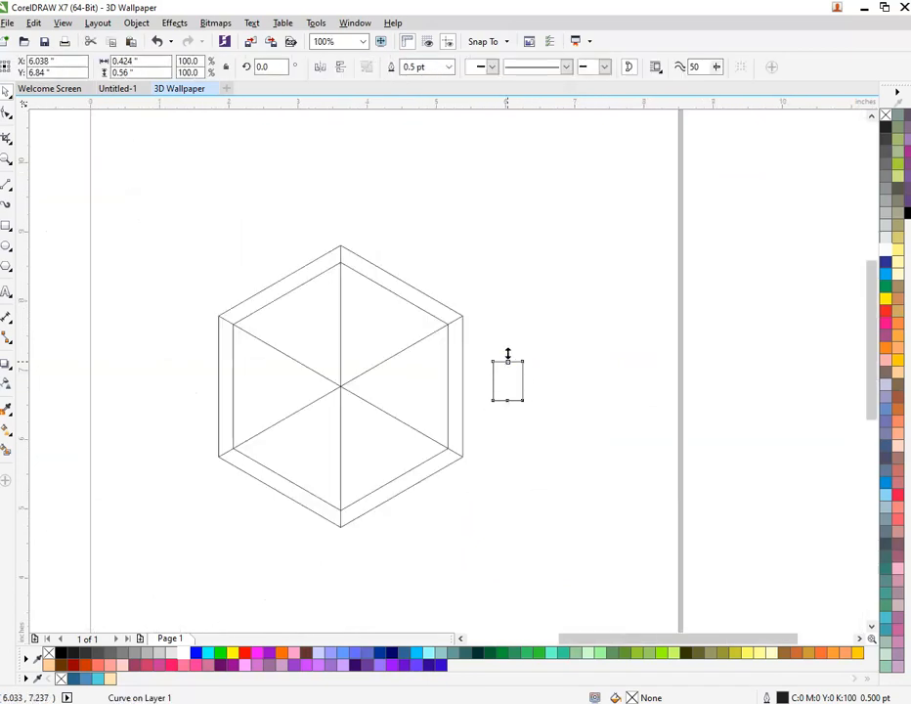
{"action": "left_click_drag", "start_coordinate": [506, 360], "coordinate": [532, 182]}
{"action": "left_click", "coordinate": [574, 255]}
- Align the tall bar's center horizontally and vertically with the center of the hexagon's vertical line
{"action": "left_click", "coordinate": [516, 294]}
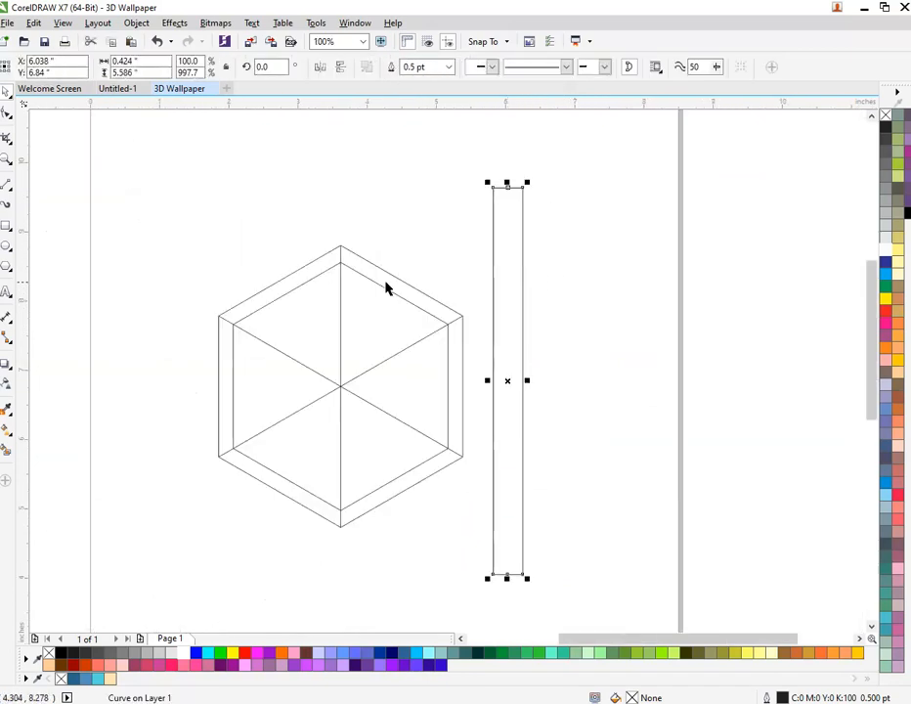
{"action": "left_click", "coordinate": [340, 307], "text": "shift"}
{"action": "key", "text": "c"}
{"action": "key", "text": "e"}
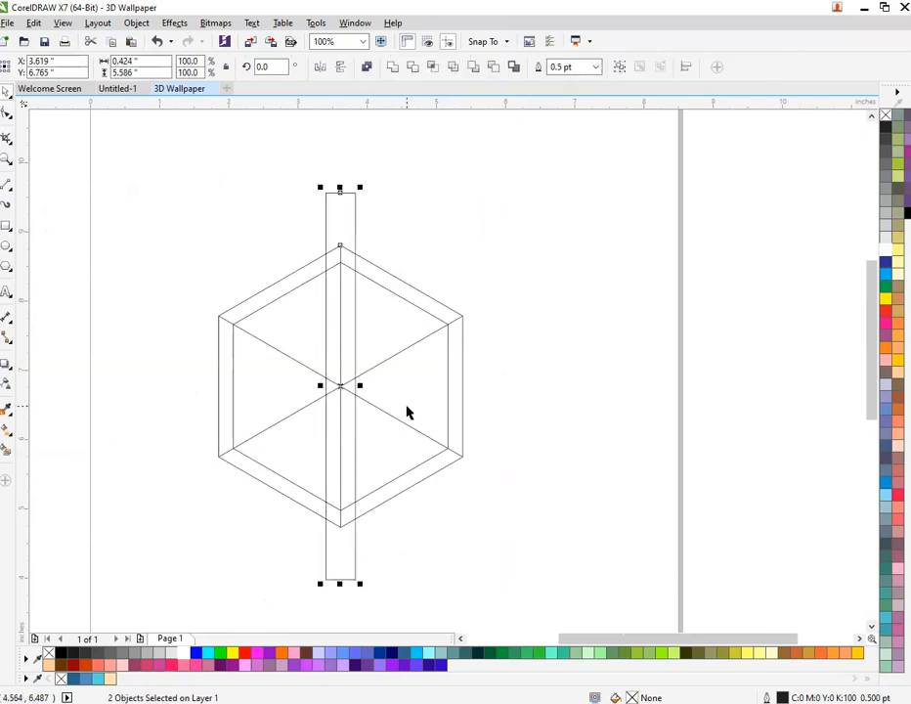
{"action": "left_click", "coordinate": [261, 274]}
- Create two rotated copies of the bar around the hexagon's center, in 60-degree increments
{"action": "left_click", "coordinate": [353, 205]}
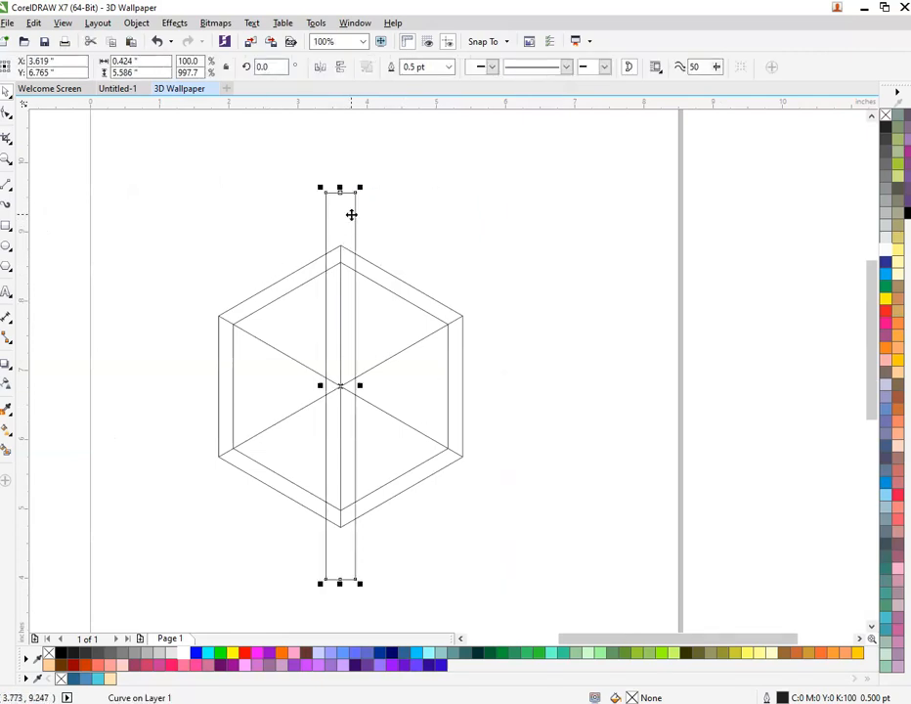
{"action": "left_click", "coordinate": [353, 209]}
{"action": "left_click_drag", "start_coordinate": [356, 190], "coordinate": [477, 368]}
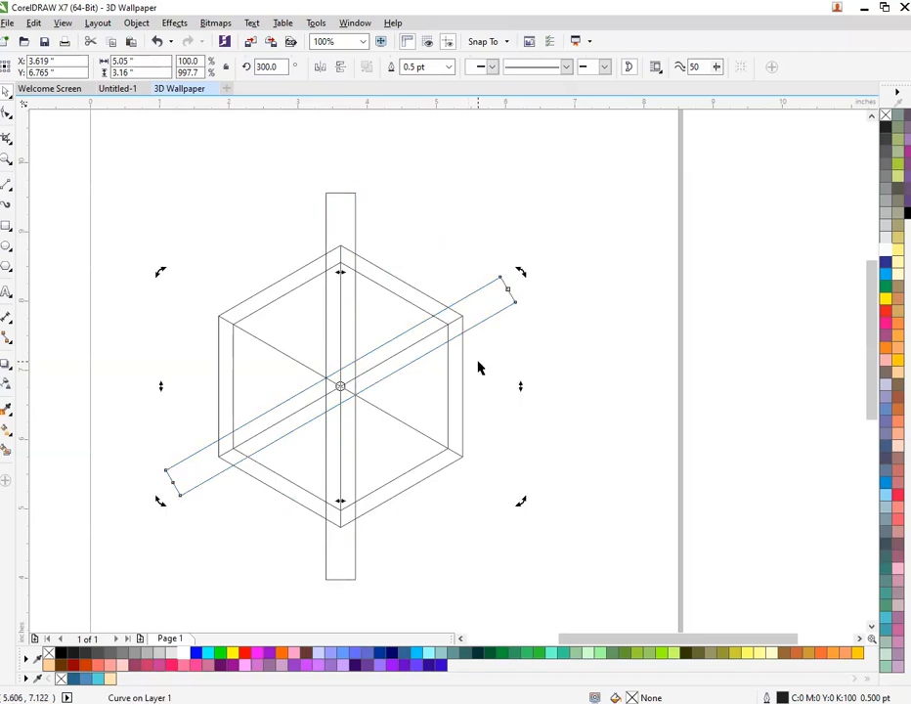
{"action": "key", "text": "ctrl+r"}
{"action": "left_click", "coordinate": [262, 386]}
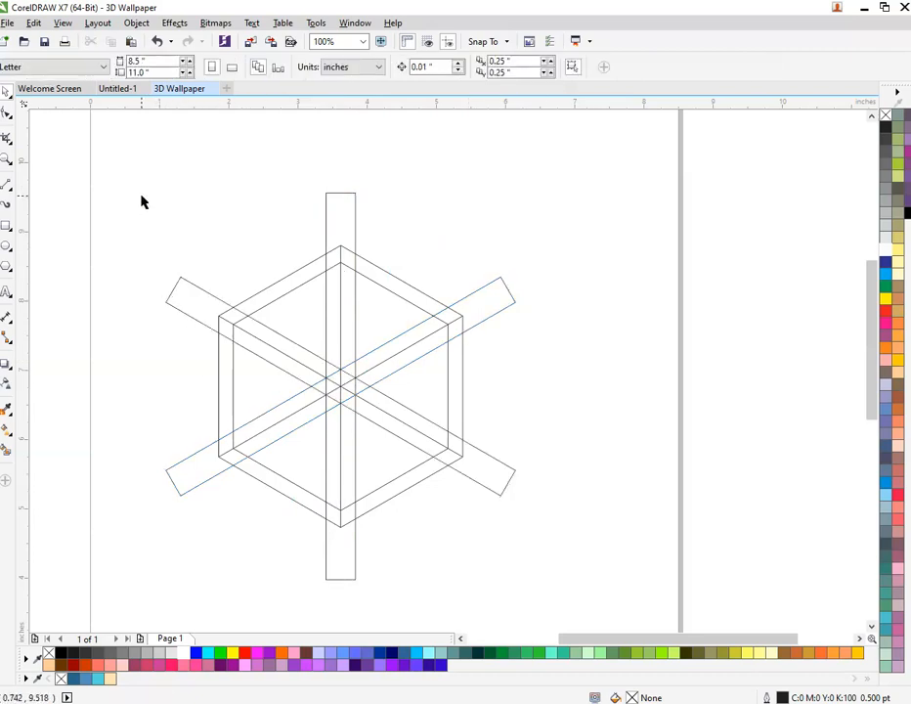
- Smart-fill every segment of the band between the outer and inner hexagons with slate blue and a 0.5 pt outline
{"action": "scroll", "coordinate": [164, 221], "scroll_direction": "up", "scroll_amount": 1}
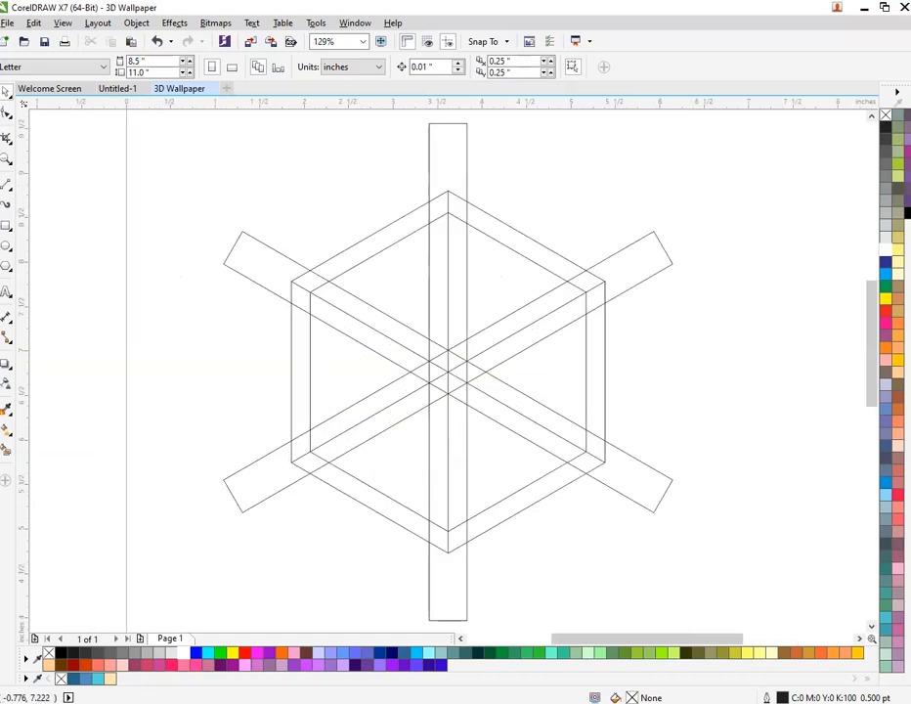
{"action": "left_click", "coordinate": [6, 447]}
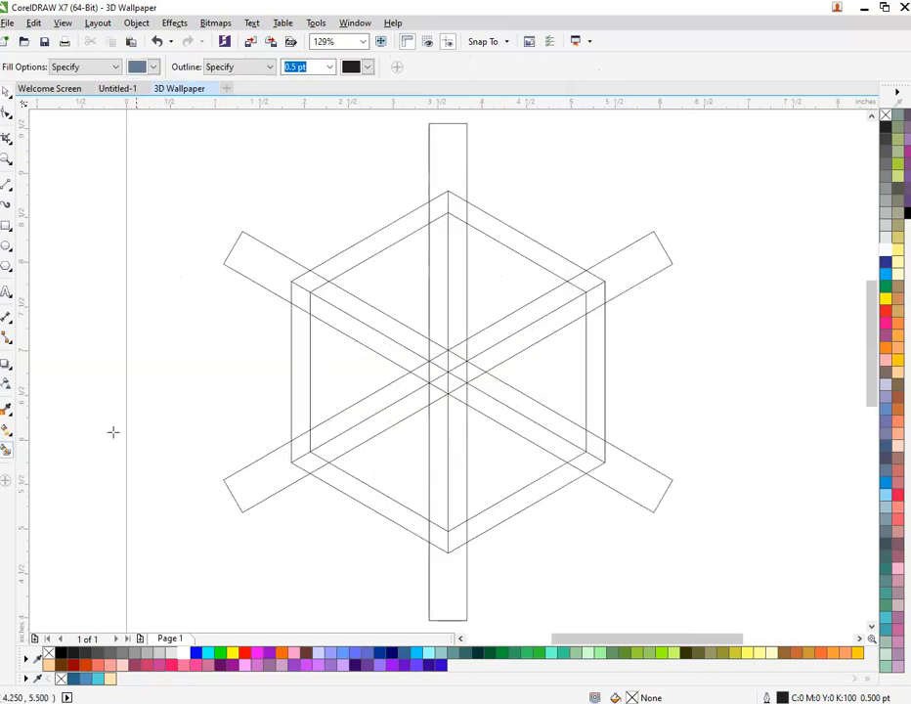
{"action": "left_click", "coordinate": [303, 298]}
{"action": "left_click", "coordinate": [367, 245]}
{"action": "left_click", "coordinate": [453, 203]}
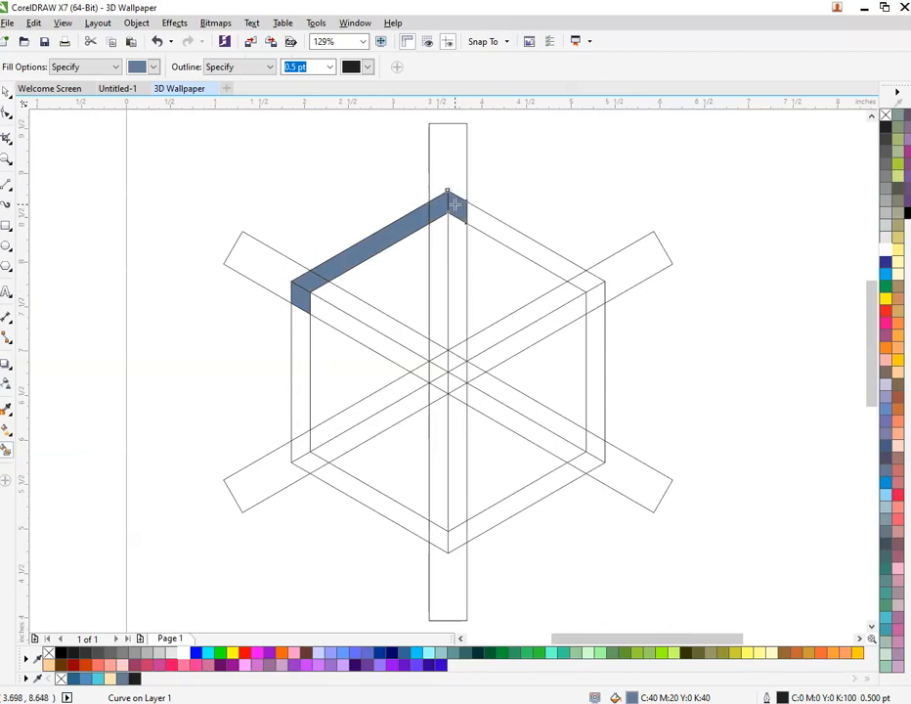
{"action": "left_click", "coordinate": [534, 262]}
{"action": "left_click", "coordinate": [592, 283]}
{"action": "left_click", "coordinate": [595, 319]}
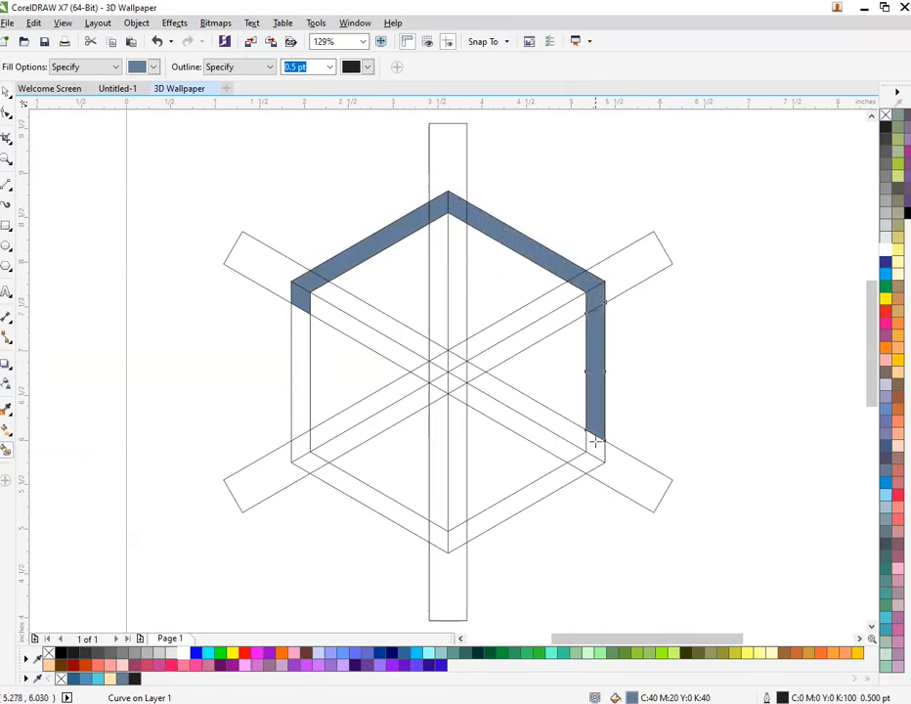
{"action": "left_click", "coordinate": [593, 449]}
{"action": "left_click", "coordinate": [587, 463]}
{"action": "left_click", "coordinate": [512, 496]}
{"action": "left_click", "coordinate": [457, 538]}
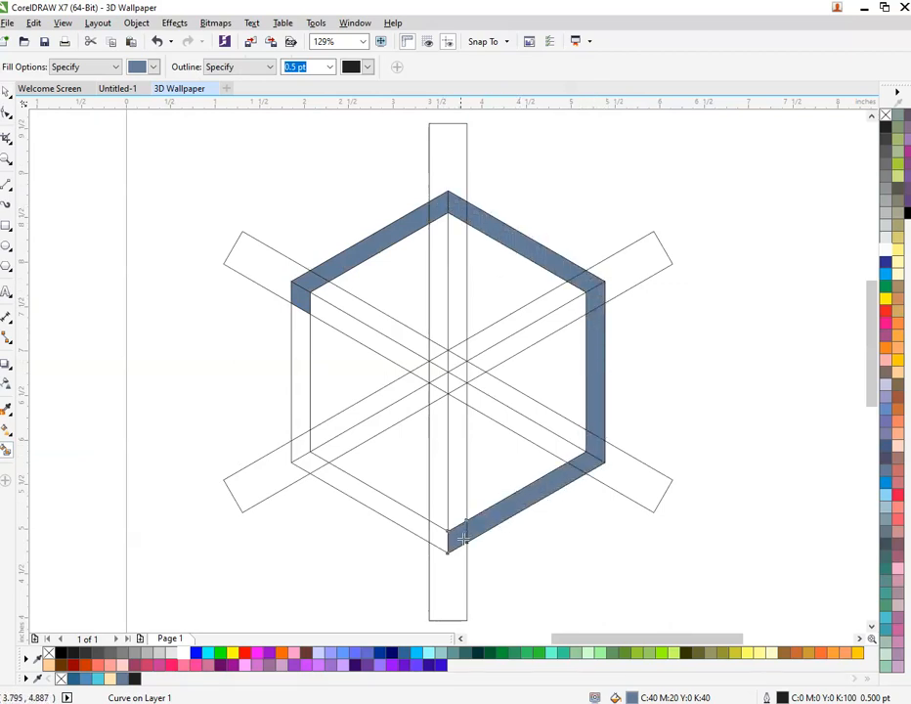
{"action": "left_click", "coordinate": [422, 526]}
{"action": "left_click", "coordinate": [303, 448]}
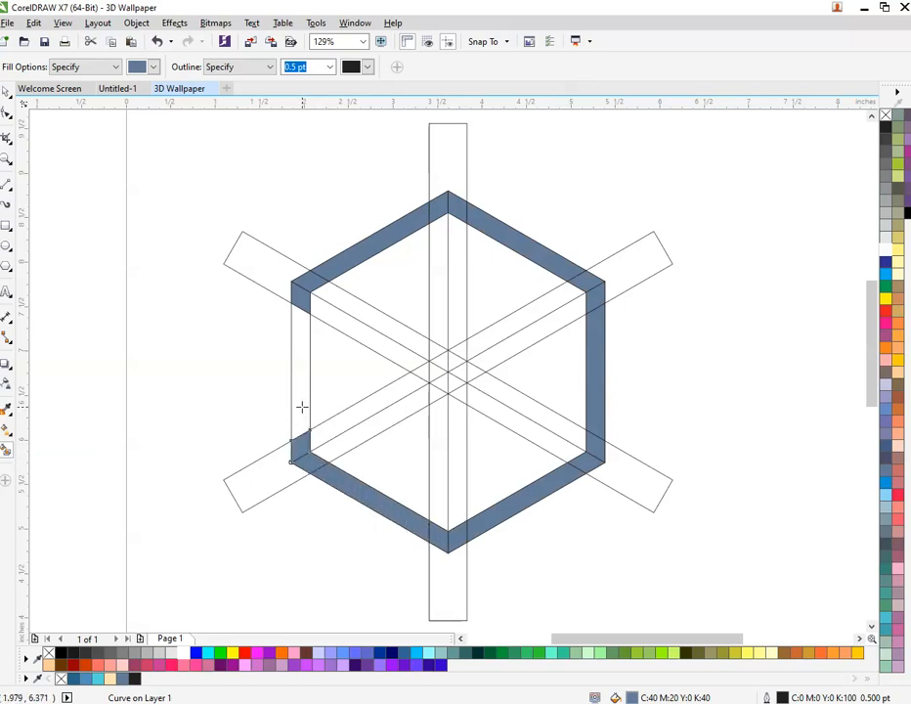
{"action": "left_click", "coordinate": [302, 406]}
- Smart-fill all the large triangles and bar segments inside the inner hexagon with slate blue, leaving out the small central star
{"action": "left_click", "coordinate": [339, 324]}
{"action": "left_click", "coordinate": [400, 278]}
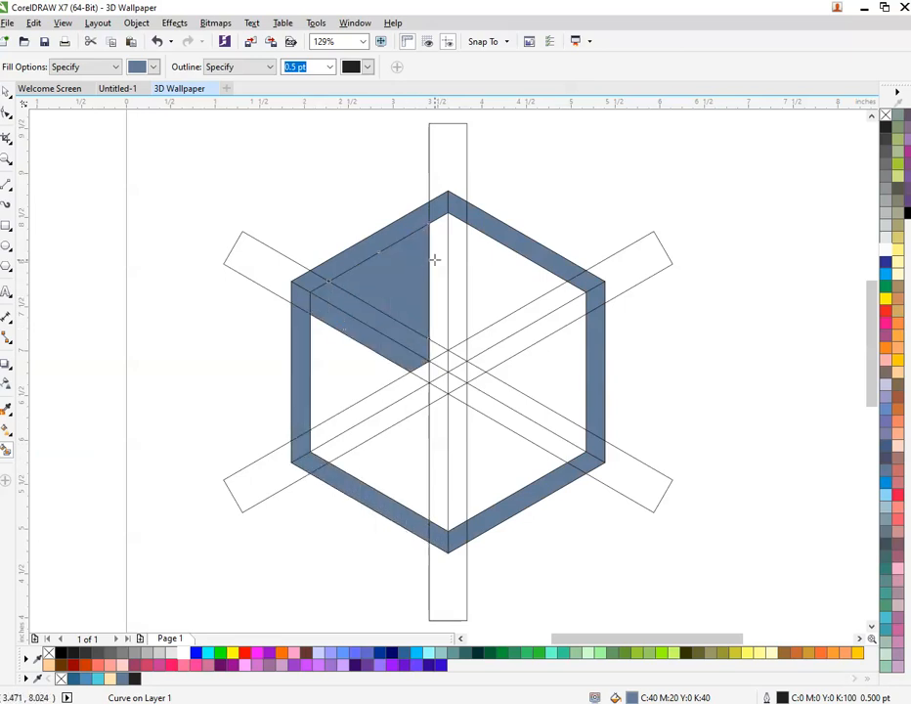
{"action": "left_click", "coordinate": [436, 259]}
{"action": "left_click", "coordinate": [521, 282]}
{"action": "left_click", "coordinate": [536, 304]}
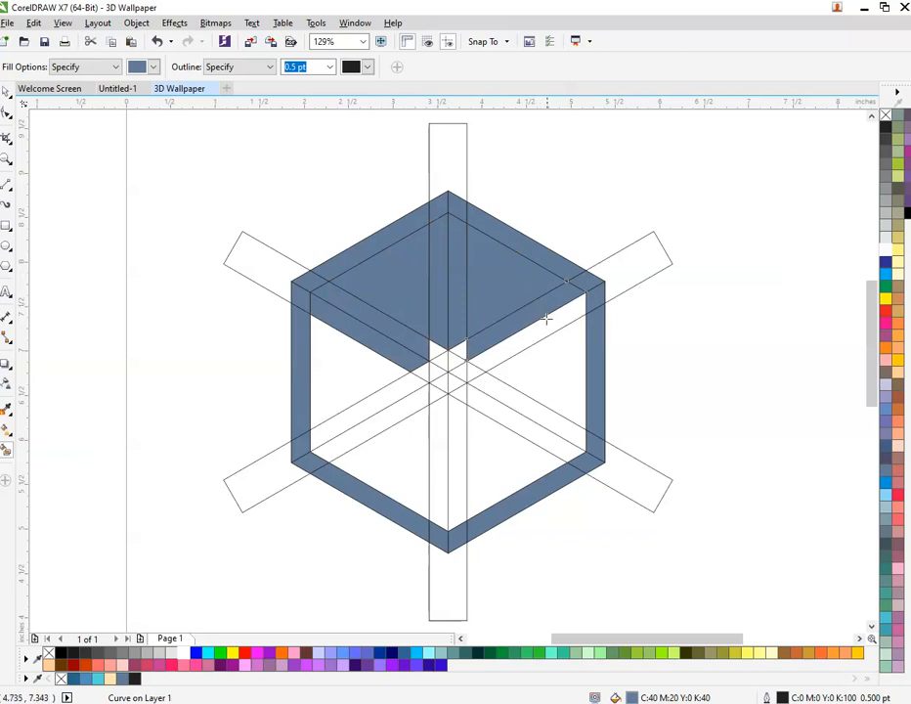
{"action": "left_click", "coordinate": [547, 321]}
{"action": "left_click", "coordinate": [563, 364]}
{"action": "left_click", "coordinate": [549, 420]}
{"action": "left_click", "coordinate": [537, 431]}
{"action": "left_click", "coordinate": [493, 447]}
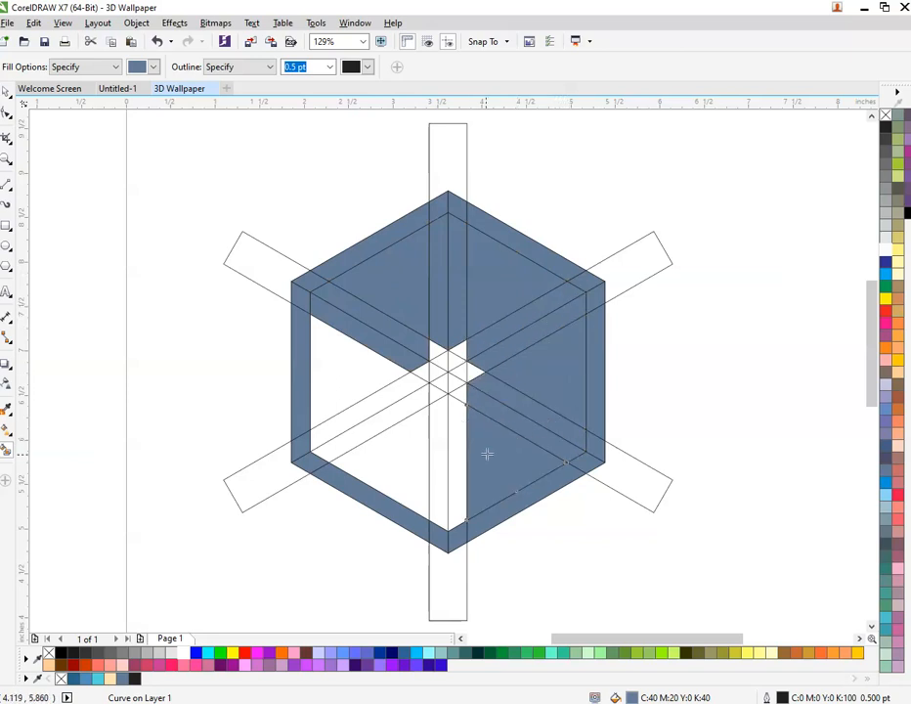
{"action": "left_click", "coordinate": [455, 465]}
{"action": "left_click", "coordinate": [439, 467]}
{"action": "left_click", "coordinate": [408, 458]}
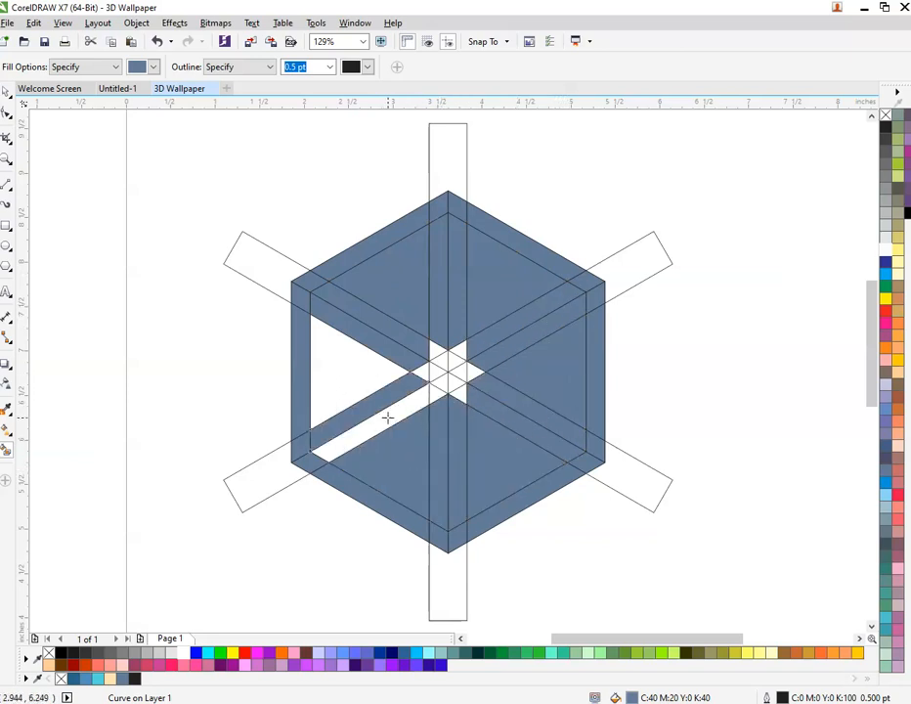
{"action": "left_click", "coordinate": [386, 415]}
{"action": "left_click", "coordinate": [322, 372]}
- Smart-fill all the small triangles of the star at the hexagon's center with the same slate blue
{"action": "scroll", "coordinate": [431, 366], "scroll_direction": "up", "scroll_amount": 5}
{"action": "left_click", "coordinate": [396, 391]}
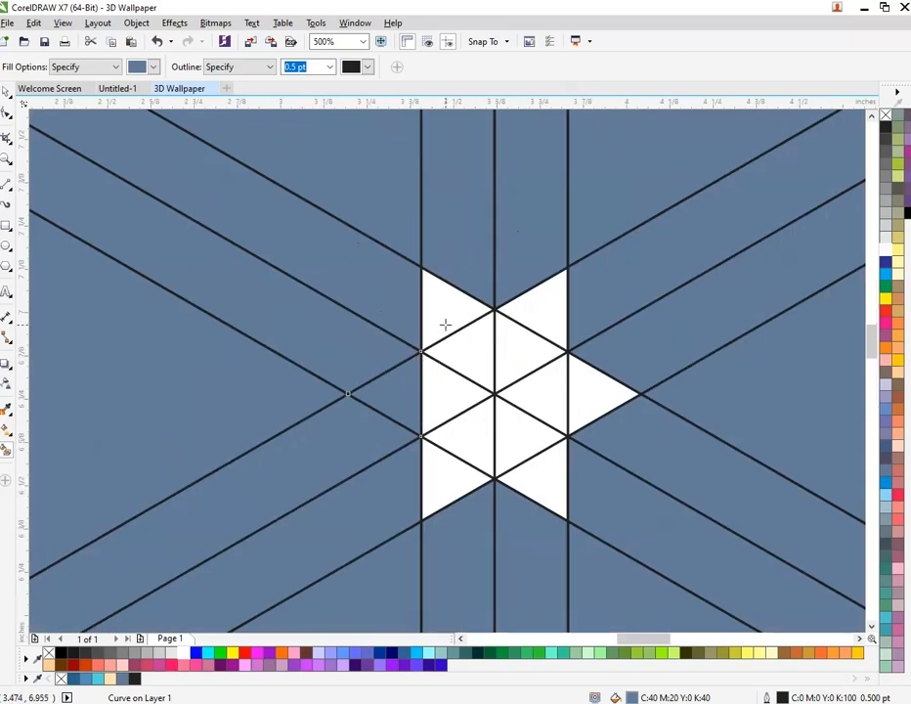
{"action": "left_click", "coordinate": [445, 324]}
{"action": "left_click", "coordinate": [469, 352]}
{"action": "left_click", "coordinate": [430, 364]}
{"action": "left_click", "coordinate": [462, 426]}
{"action": "left_click", "coordinate": [444, 477]}
{"action": "left_click", "coordinate": [542, 477]}
{"action": "left_click", "coordinate": [533, 447]}
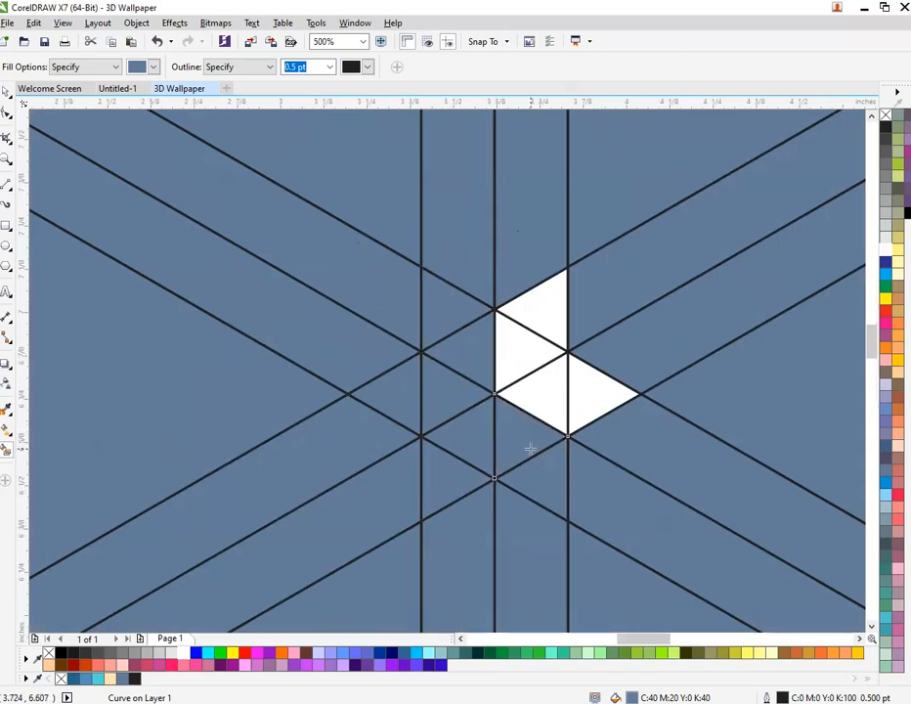
{"action": "left_click", "coordinate": [605, 396]}
{"action": "left_click", "coordinate": [550, 389]}
{"action": "left_click", "coordinate": [533, 356]}
{"action": "left_click", "coordinate": [532, 325]}
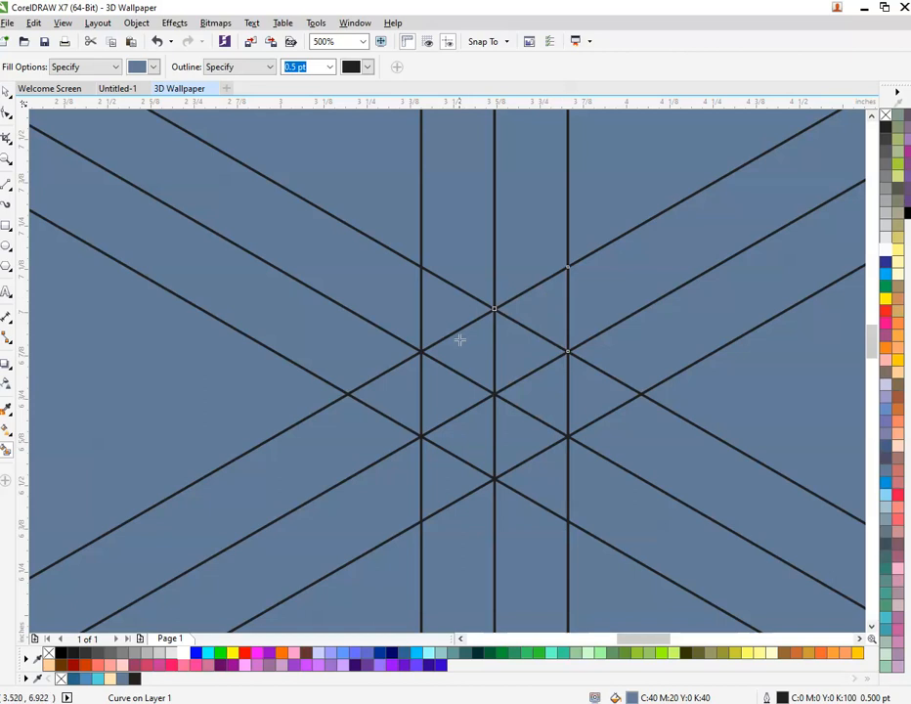
{"action": "scroll", "coordinate": [455, 354], "scroll_direction": "down", "scroll_amount": 5}
- Delete the three original crossing bars, the vertical one and its two rotated copies, keeping the filled pieces
{"action": "key", "text": "space"}
{"action": "left_click", "coordinate": [640, 185]}
{"action": "left_click", "coordinate": [484, 167]}
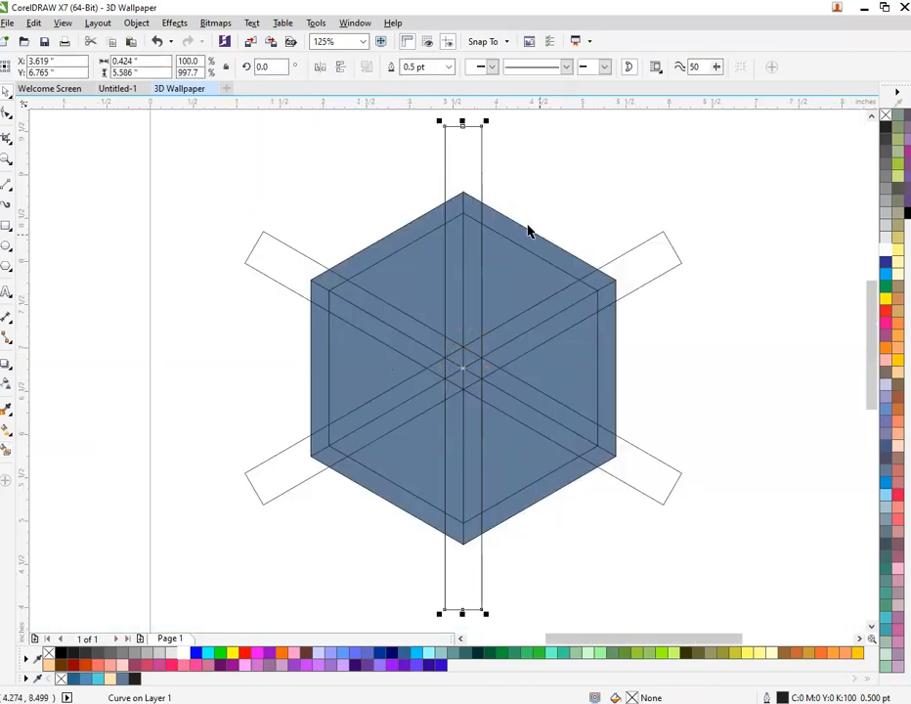
{"action": "left_click", "coordinate": [641, 272]}
{"action": "left_click", "coordinate": [702, 314]}
{"action": "left_click", "coordinate": [650, 311]}
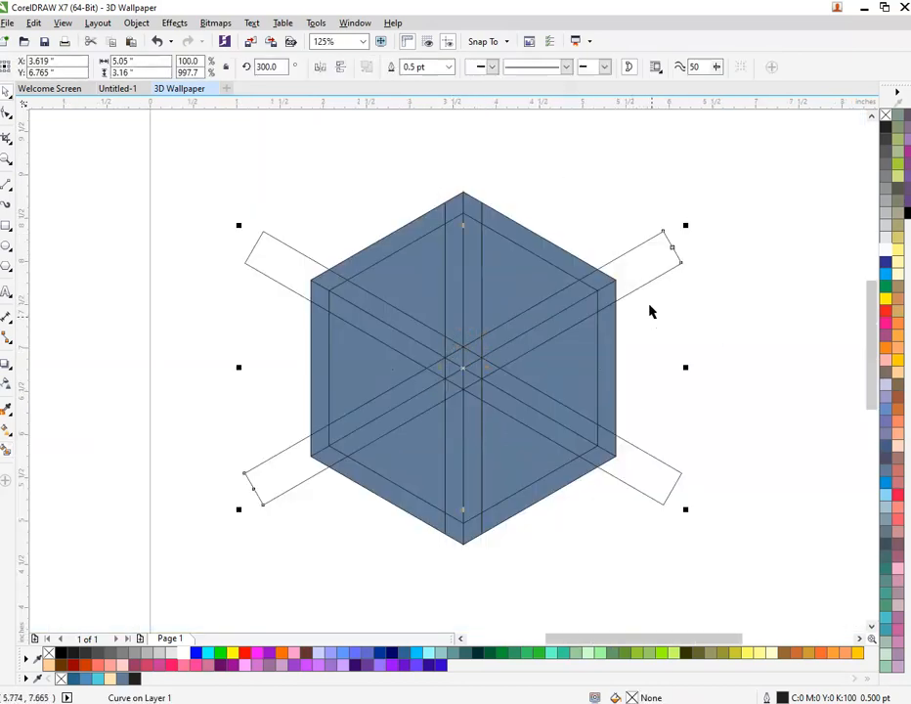
{"action": "left_click", "coordinate": [657, 258]}
{"action": "right_click", "coordinate": [657, 258]}
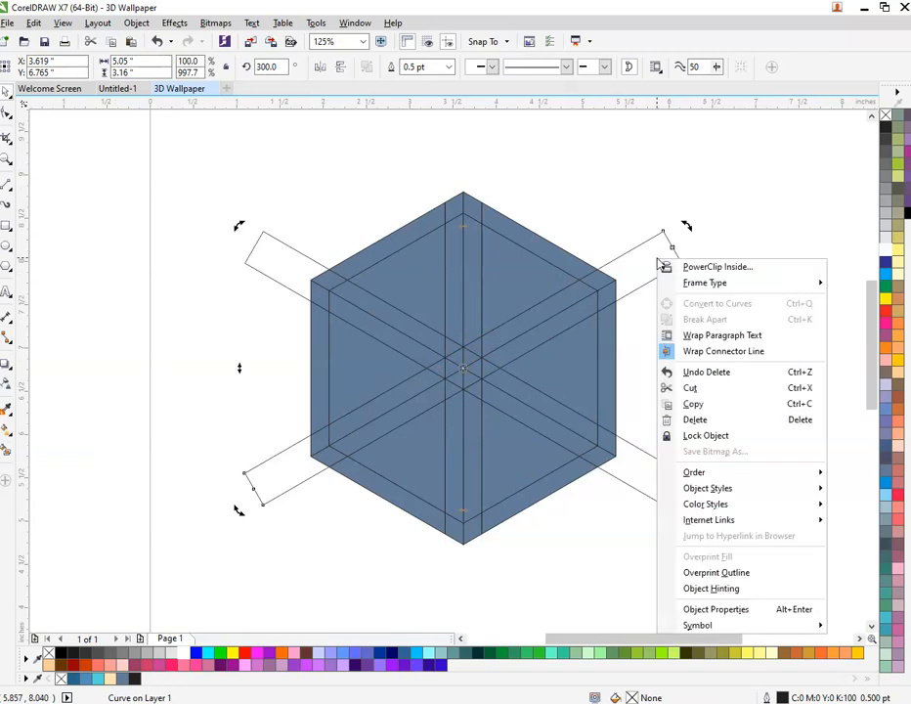
{"action": "left_click", "coordinate": [689, 419]}
{"action": "left_click", "coordinate": [647, 471]}
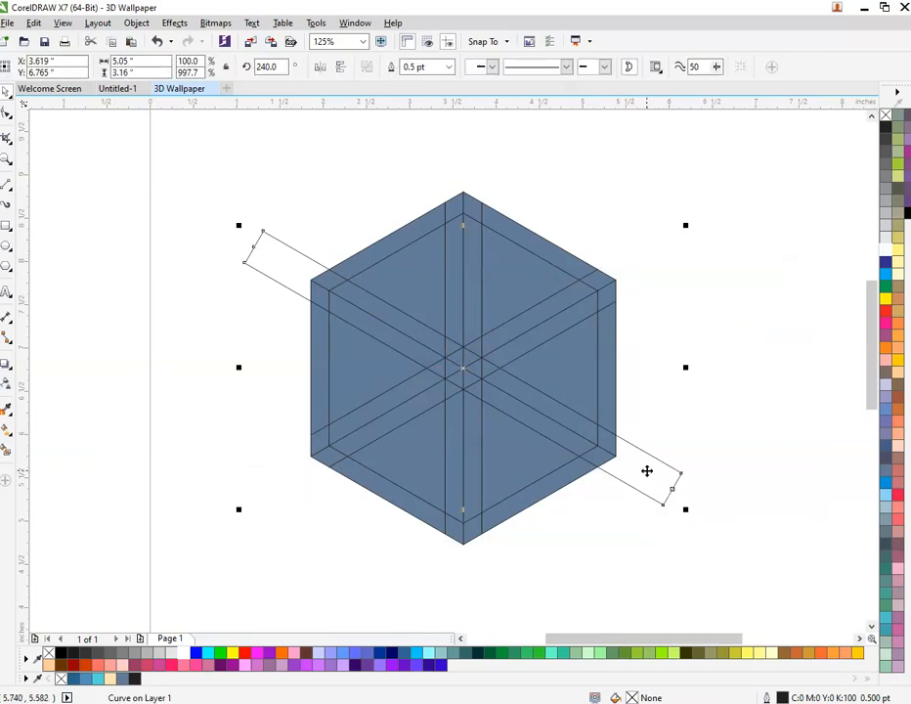
{"action": "right_click", "coordinate": [647, 471]}
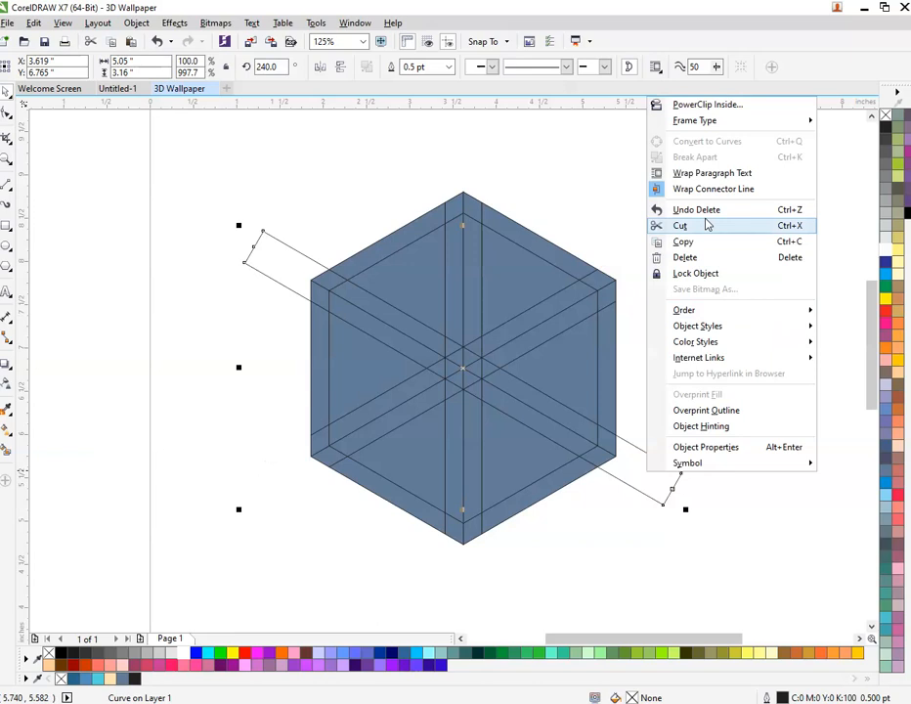
{"action": "left_click", "coordinate": [707, 256]}
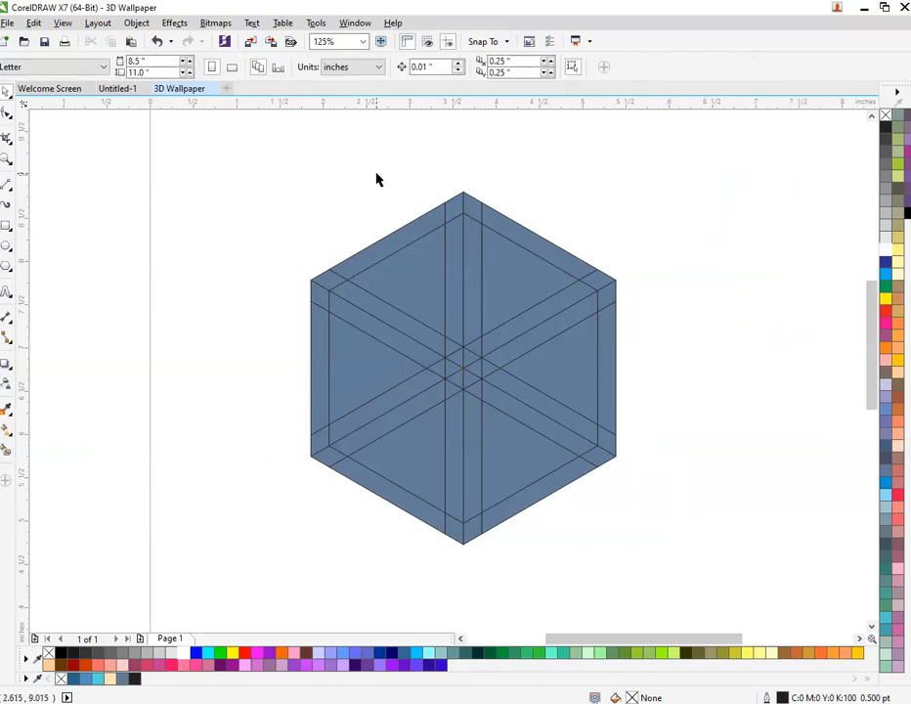
- Try moving the small filled piece at the hexagon's upper-right corner outward and undo the move
{"action": "scroll", "coordinate": [604, 489], "scroll_direction": "up", "scroll_amount": 1}
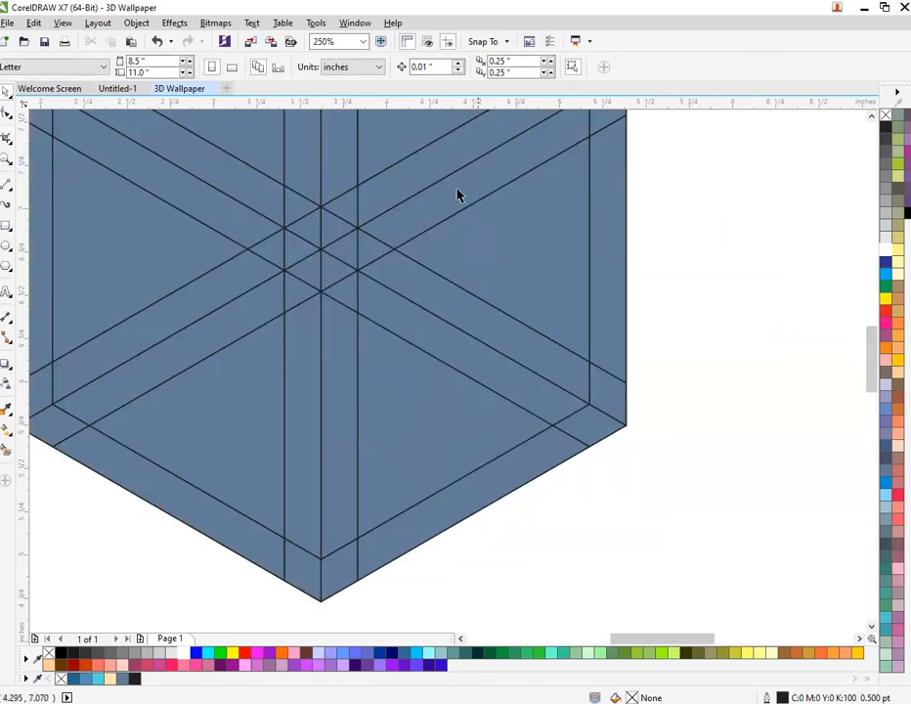
{"action": "scroll", "coordinate": [456, 195], "scroll_direction": "down", "scroll_amount": 1}
{"action": "scroll", "coordinate": [553, 235], "scroll_direction": "up", "scroll_amount": 1}
{"action": "left_click_drag", "start_coordinate": [545, 161], "coordinate": [584, 198]}
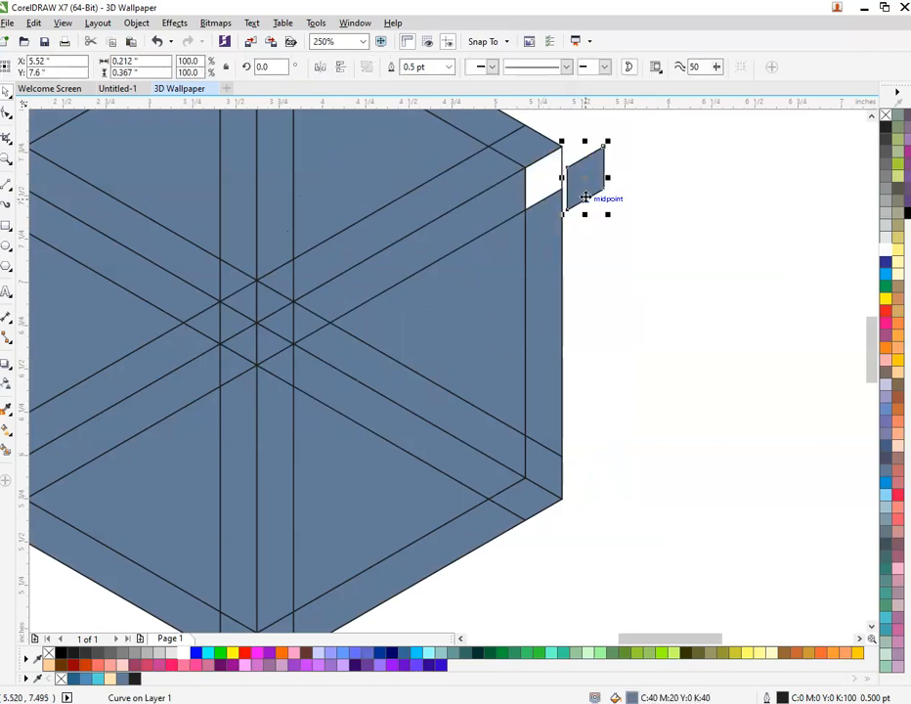
{"action": "key", "text": "ctrl+z"}
- Weld the band segments around the hexagon's lower-right face into one frame shape and fill it with navy blue (#000066)
{"action": "left_click", "coordinate": [442, 252], "text": "shift"}
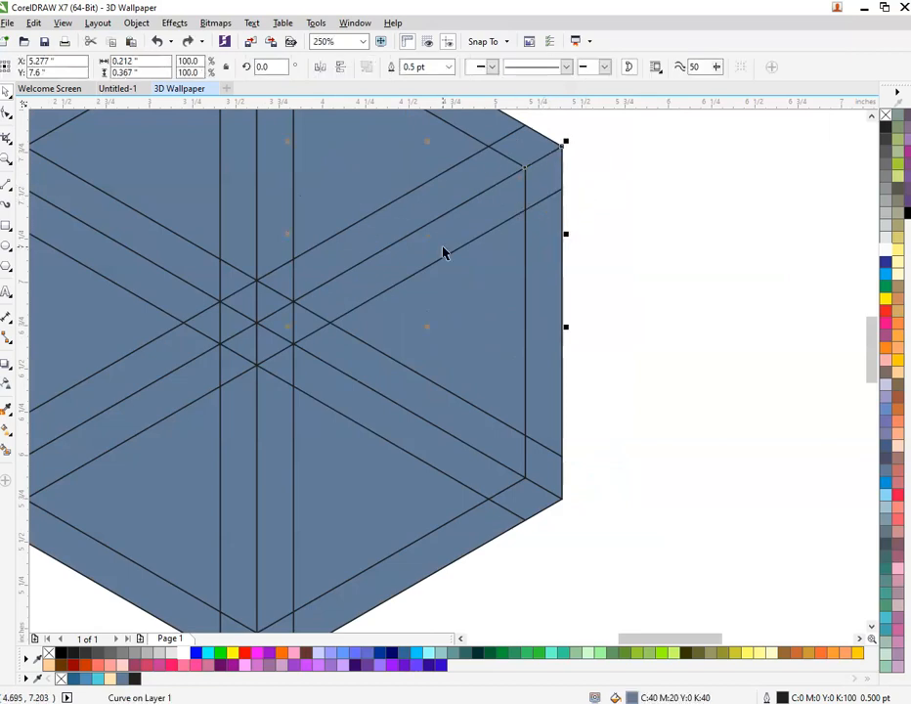
{"action": "scroll", "coordinate": [290, 337], "scroll_direction": "up", "scroll_amount": 1}
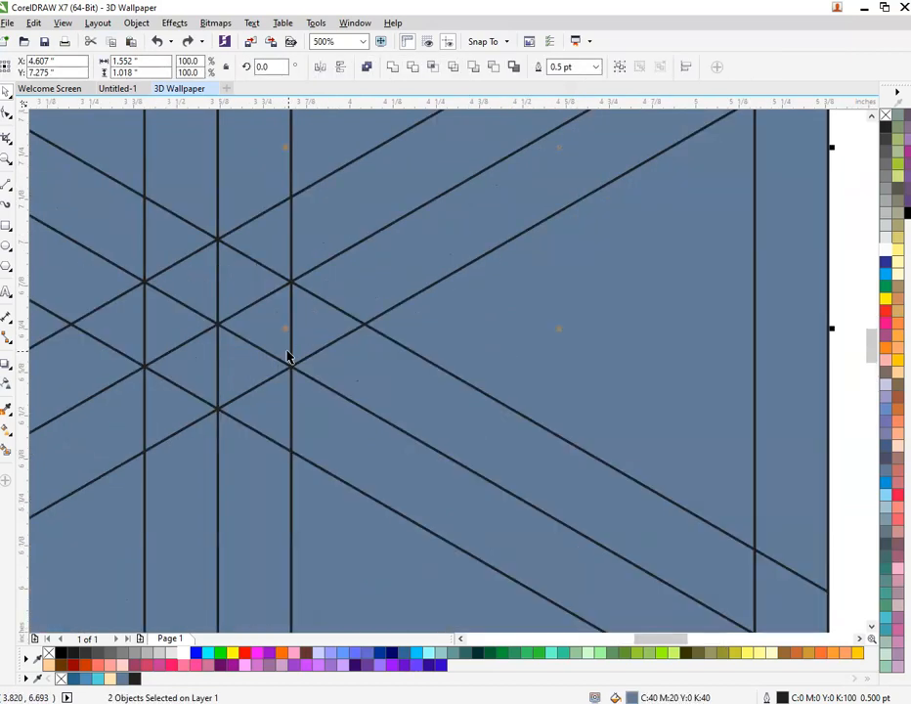
{"action": "left_click", "coordinate": [302, 360], "text": "shift"}
{"action": "left_click", "coordinate": [241, 362], "text": "shift"}
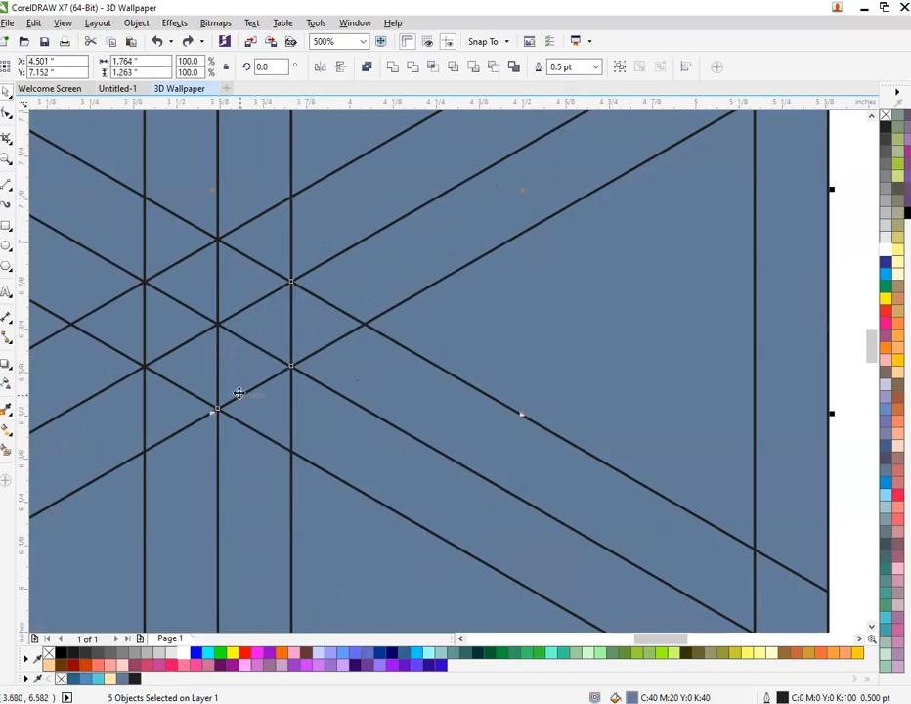
{"action": "left_click", "coordinate": [251, 405], "text": "shift"}
{"action": "left_click", "coordinate": [252, 454], "text": "shift"}
{"action": "scroll", "coordinate": [239, 375], "scroll_direction": "down", "scroll_amount": 1}
{"action": "scroll", "coordinate": [239, 375], "scroll_direction": "down", "scroll_amount": 2}
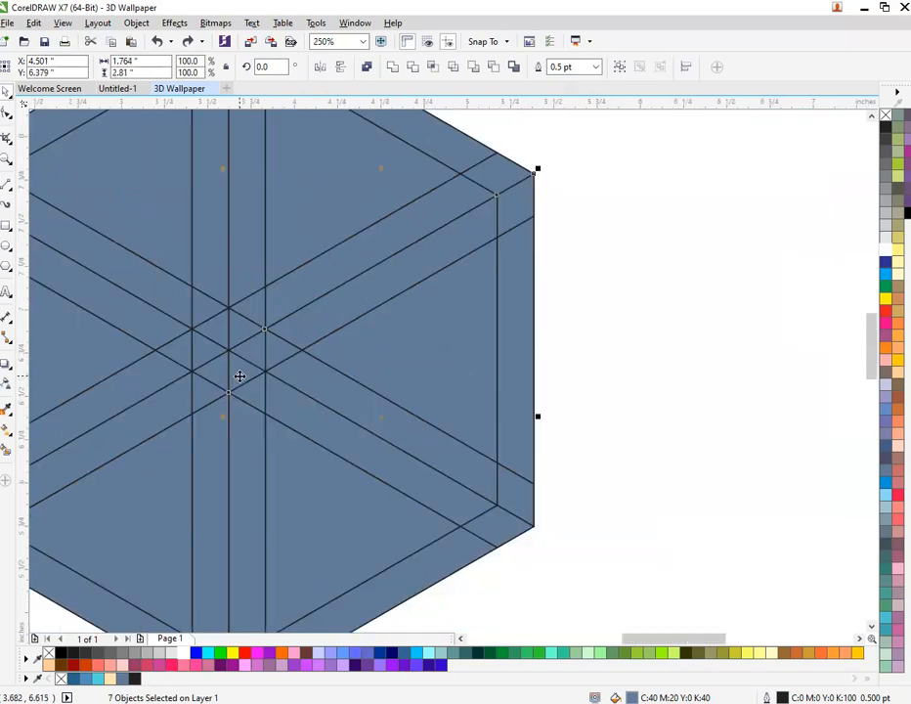
{"action": "scroll", "coordinate": [220, 493], "scroll_direction": "up", "scroll_amount": 2}
{"action": "left_click", "coordinate": [299, 554], "text": "shift"}
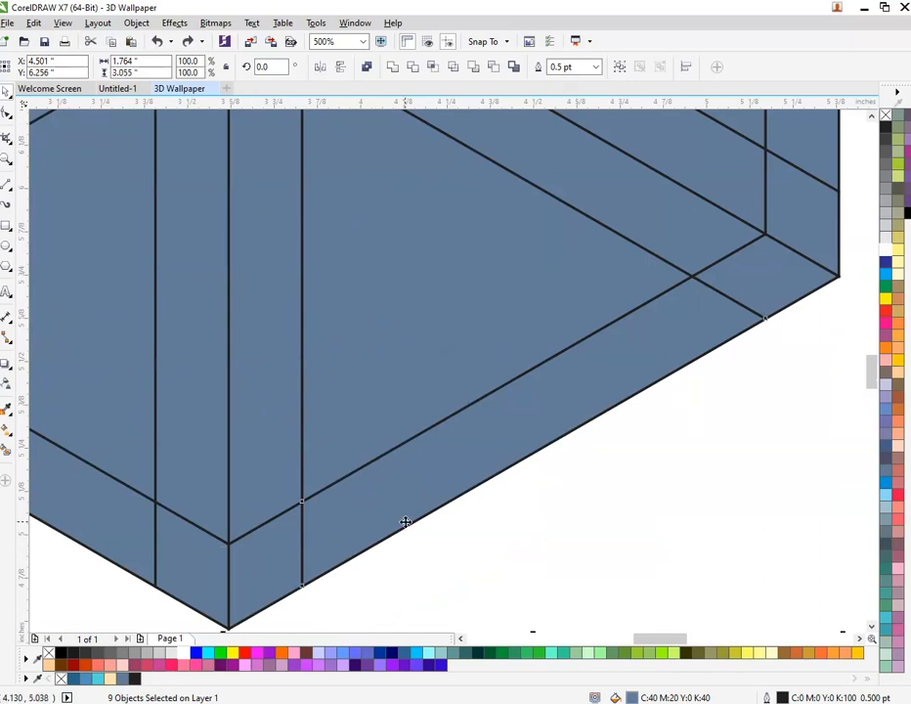
{"action": "scroll", "coordinate": [461, 418], "scroll_direction": "down", "scroll_amount": 1}
{"action": "scroll", "coordinate": [627, 340], "scroll_direction": "up", "scroll_amount": 1}
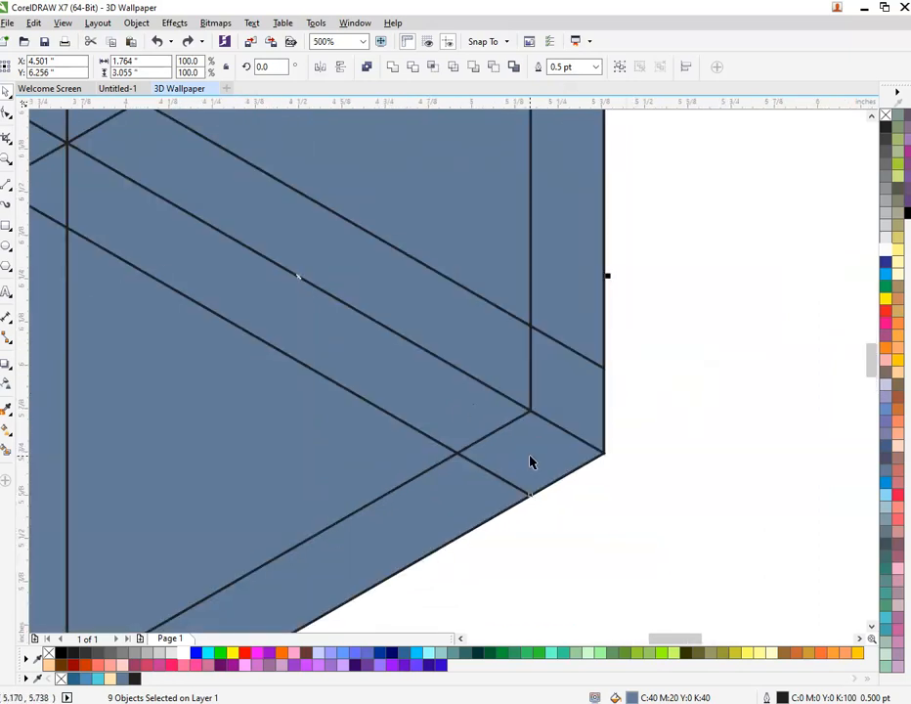
{"action": "left_click", "coordinate": [571, 404], "text": "shift"}
{"action": "scroll", "coordinate": [570, 405], "scroll_direction": "down", "scroll_amount": 1}
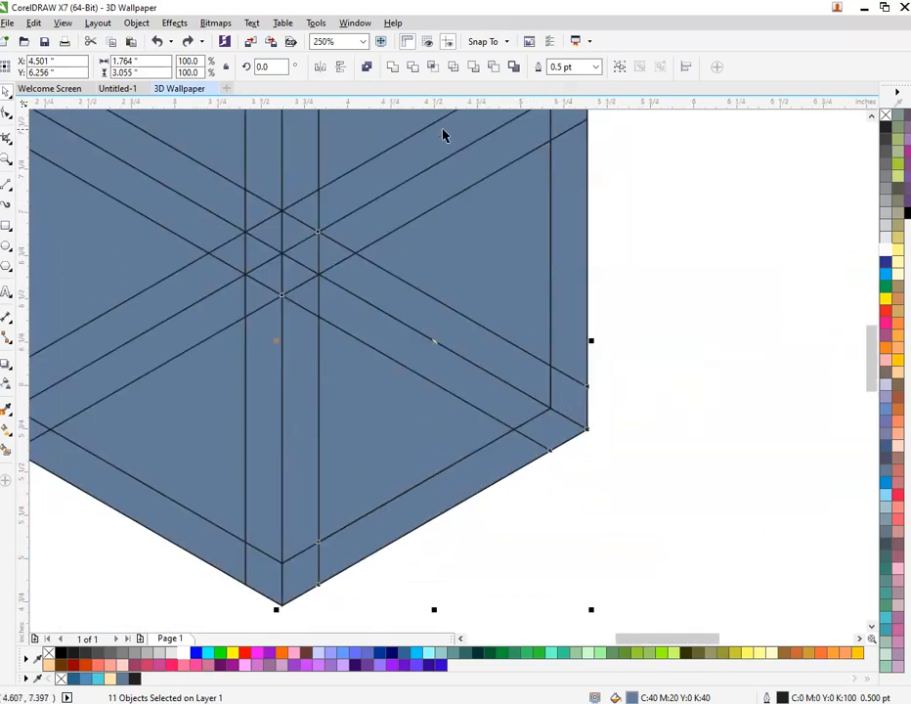
{"action": "left_click", "coordinate": [393, 69]}
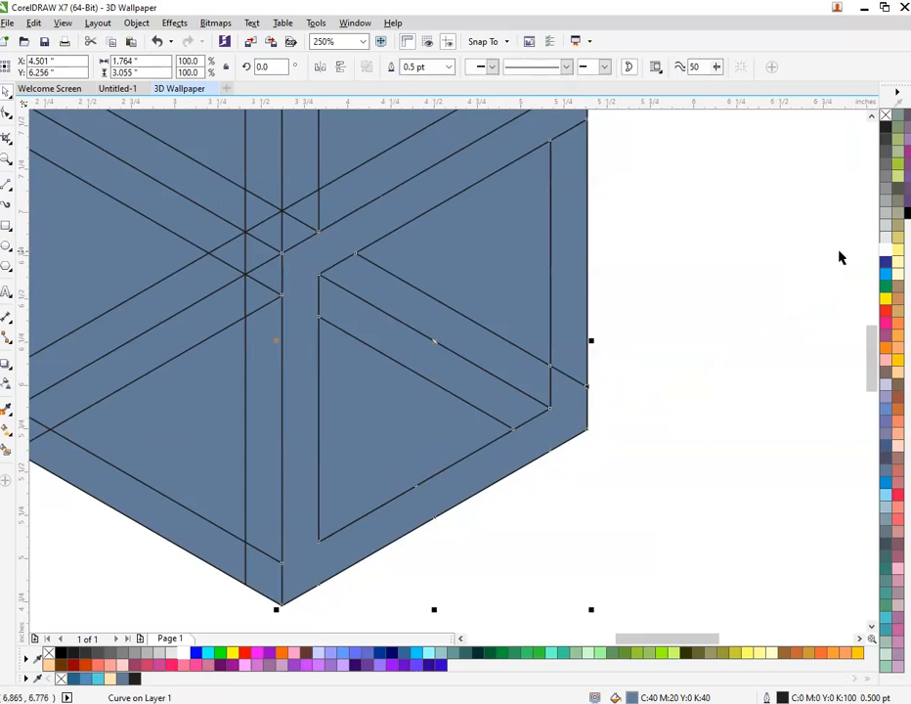
{"action": "left_click", "coordinate": [391, 655]}
{"action": "scroll", "coordinate": [585, 474], "scroll_direction": "down", "scroll_amount": 1}
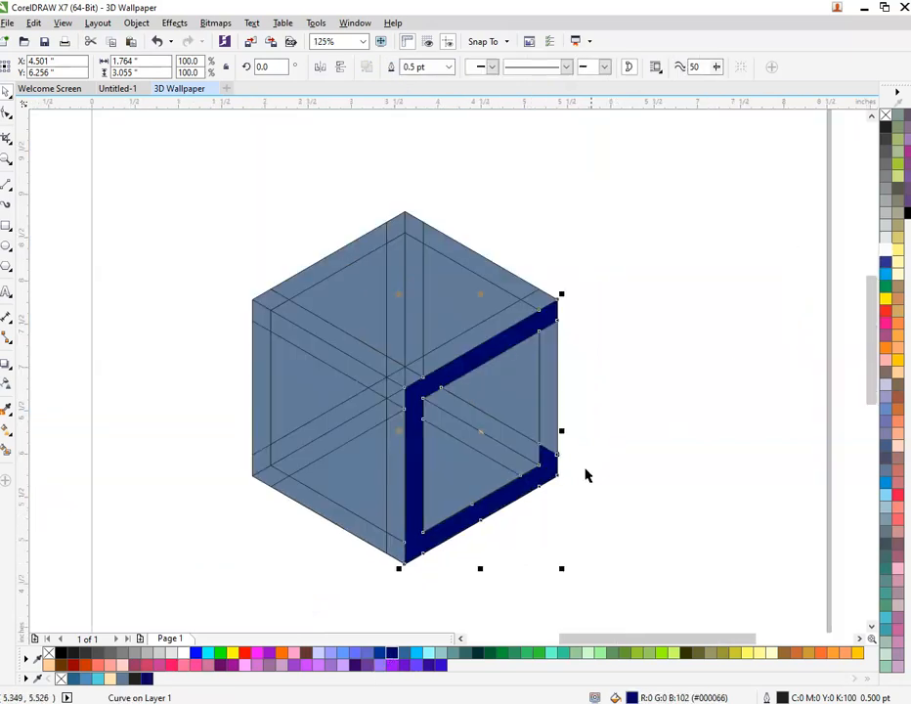
- Weld the missing segment along the hexagon's right edge to the lower-right face's frame
{"action": "left_click", "coordinate": [595, 456]}
{"action": "scroll", "coordinate": [595, 455], "scroll_direction": "up", "scroll_amount": 1}
{"action": "left_click", "coordinate": [510, 496]}
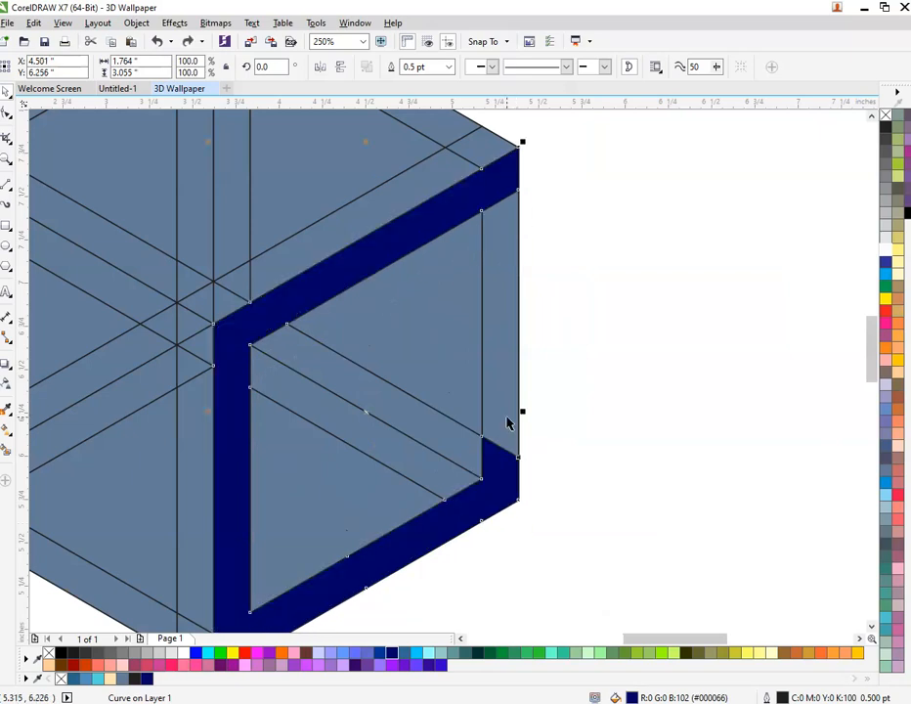
{"action": "left_click", "coordinate": [465, 173], "text": "shift"}
{"action": "left_click", "coordinate": [392, 66]}
{"action": "left_click", "coordinate": [690, 350]}
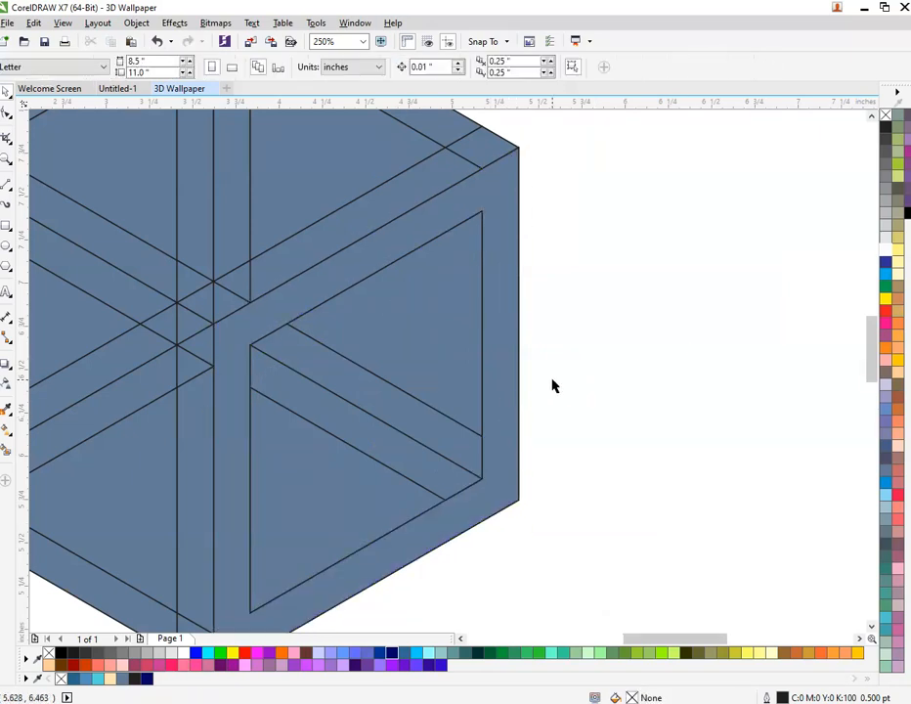
- Fill the completed frame of the lower-right face with bright blue
{"action": "left_click", "coordinate": [498, 392]}
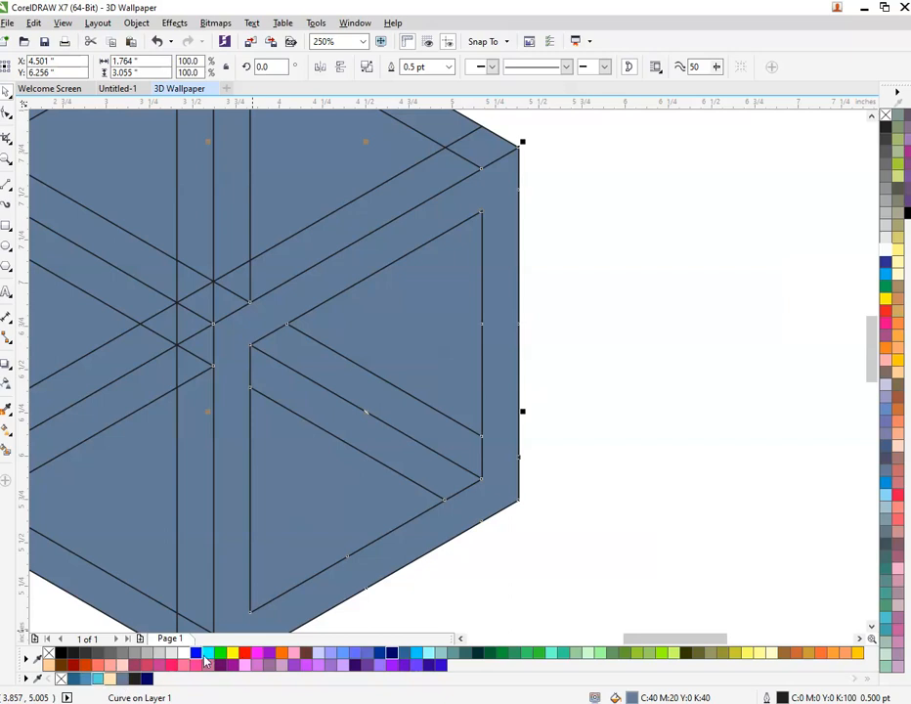
{"action": "left_click", "coordinate": [421, 661]}
{"action": "left_click", "coordinate": [581, 474]}
{"action": "scroll", "coordinate": [582, 474], "scroll_direction": "down", "scroll_amount": 3}
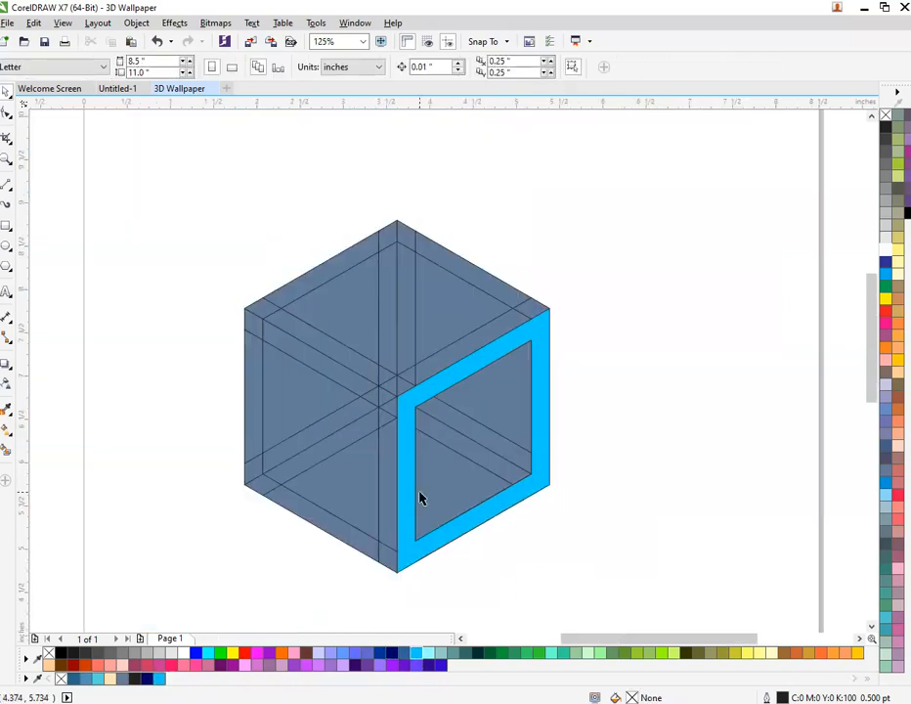
- Weld the band segments around the hexagon's lower-left face into one frame shape
{"action": "scroll", "coordinate": [311, 528], "scroll_direction": "up", "scroll_amount": 3}
{"action": "left_click", "coordinate": [430, 272]}
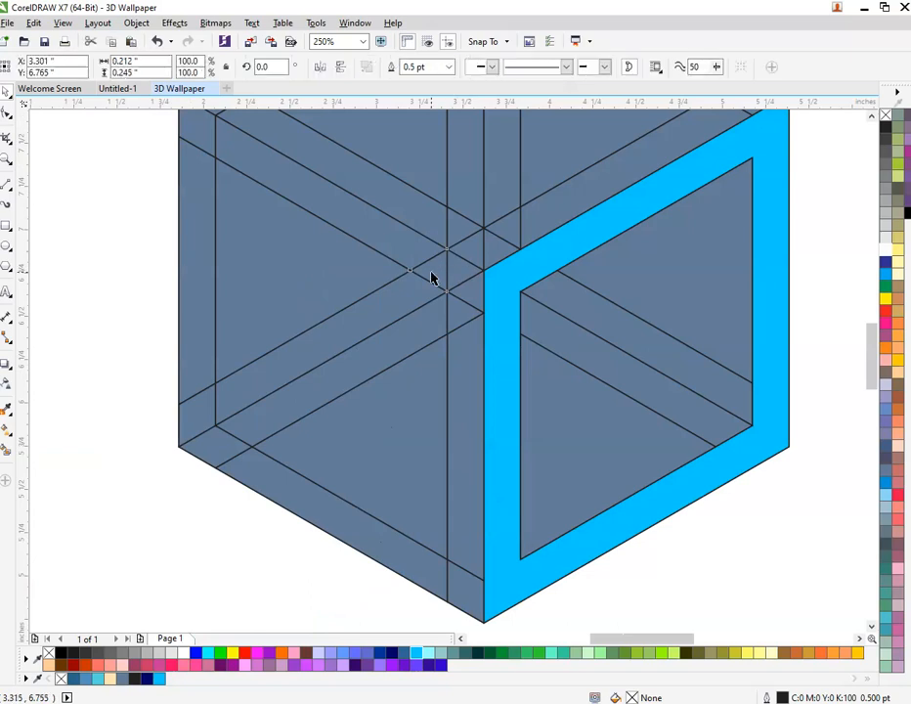
{"action": "left_click", "coordinate": [466, 273], "text": "shift"}
{"action": "left_click", "coordinate": [475, 293], "text": "shift"}
{"action": "left_click", "coordinate": [460, 338], "text": "shift"}
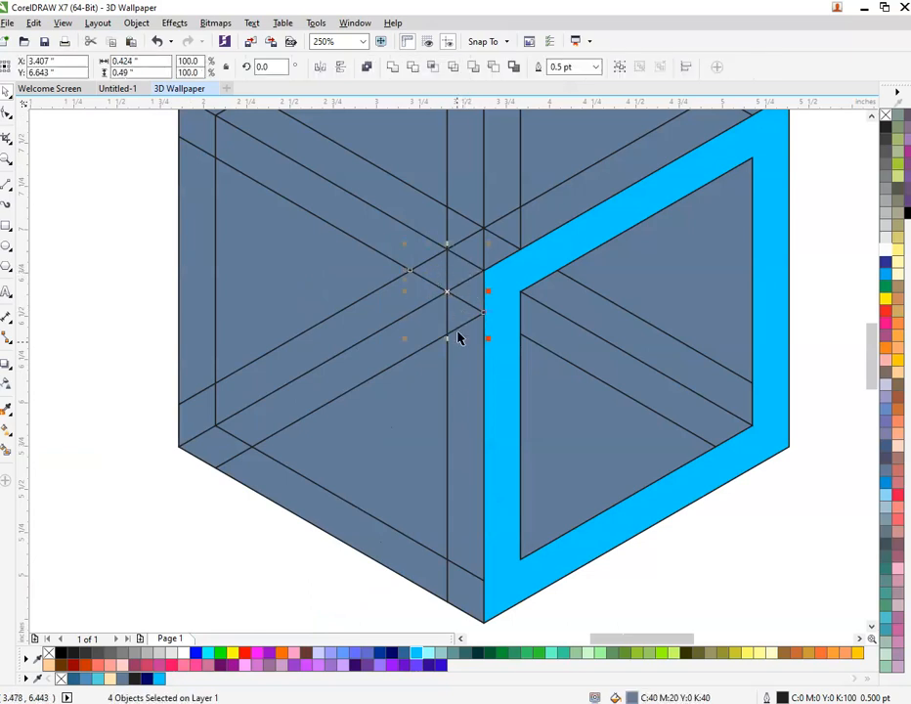
{"action": "left_click", "coordinate": [463, 472], "text": "shift"}
{"action": "left_click", "coordinate": [411, 590], "text": "shift"}
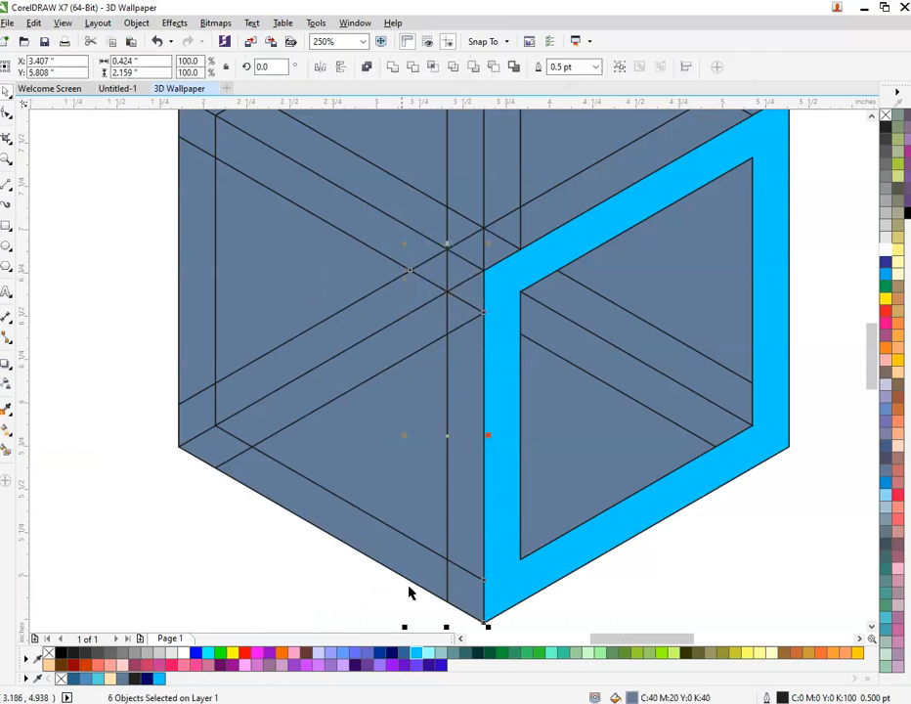
{"action": "left_click", "coordinate": [363, 542], "text": "shift"}
{"action": "left_click", "coordinate": [199, 454], "text": "shift"}
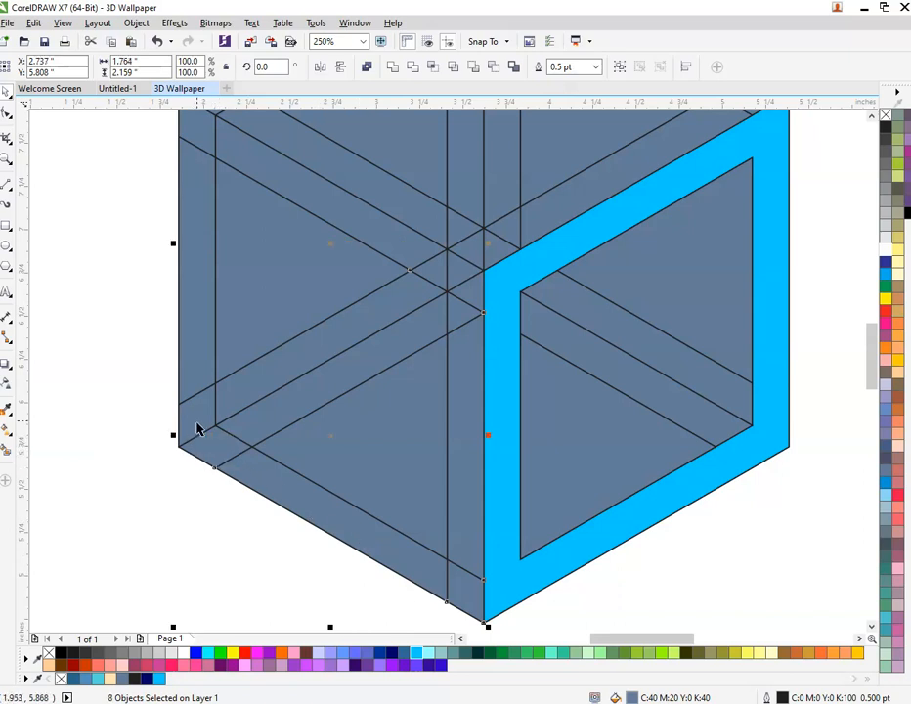
{"action": "left_click", "coordinate": [196, 340], "text": "shift"}
{"action": "scroll", "coordinate": [237, 246], "scroll_direction": "down", "scroll_amount": 3}
{"action": "scroll", "coordinate": [232, 211], "scroll_direction": "up", "scroll_amount": 3}
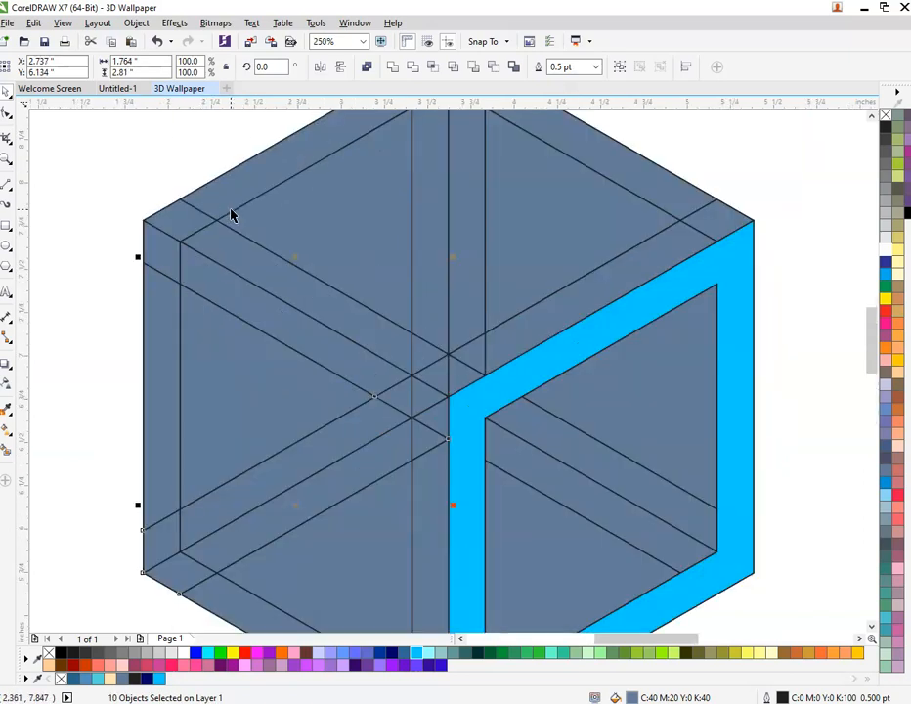
{"action": "left_click", "coordinate": [164, 240], "text": "shift"}
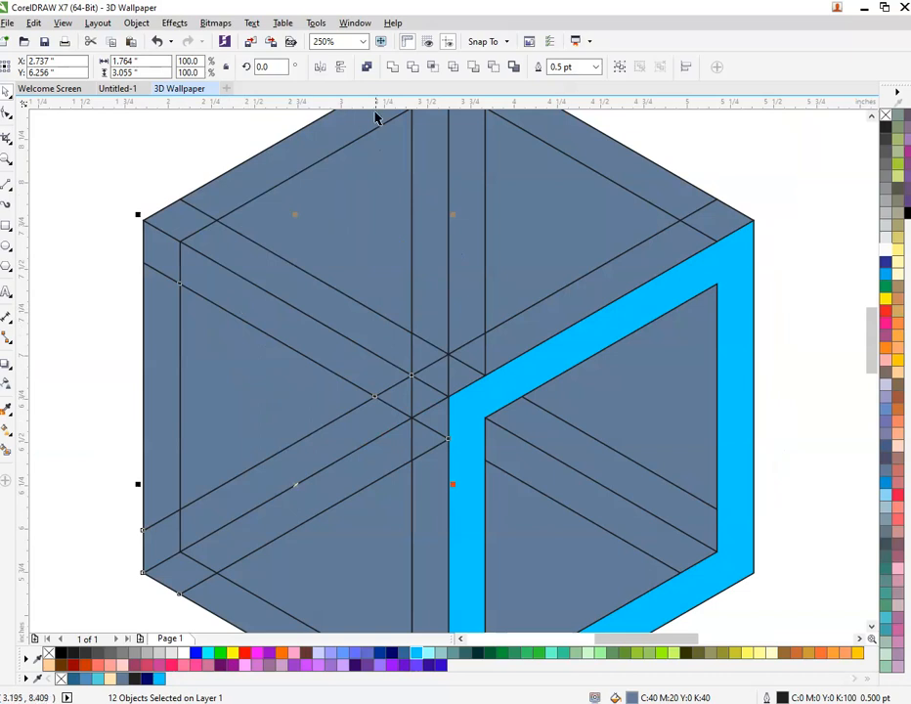
{"action": "left_click", "coordinate": [392, 66]}
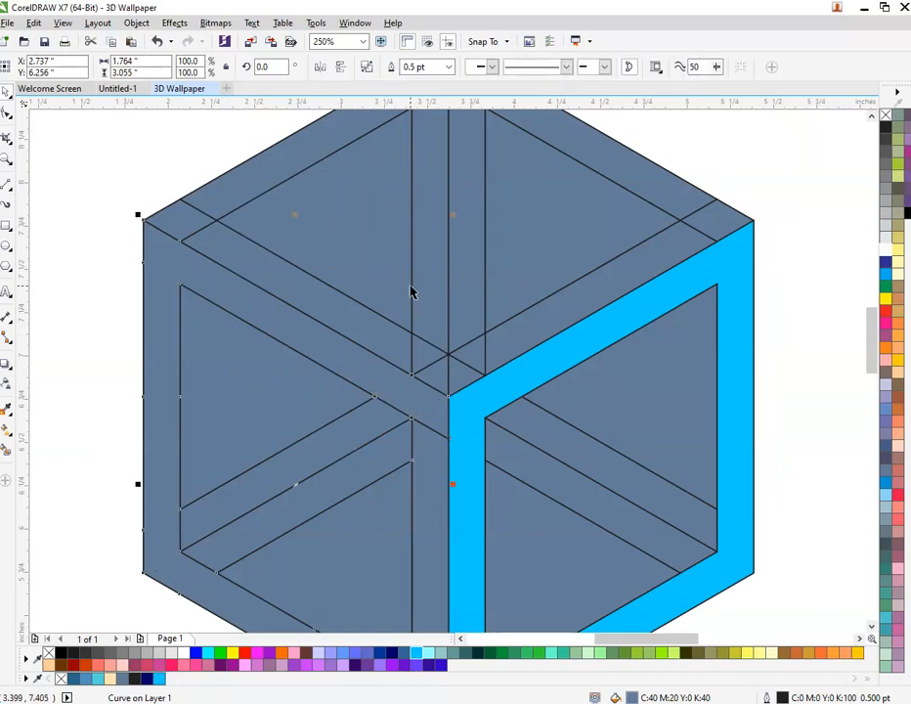
- Try moving the lower-left face's welded frame outward and undo the move
{"action": "scroll", "coordinate": [410, 291], "scroll_direction": "down", "scroll_amount": 2}
{"action": "left_click", "coordinate": [258, 452]}
{"action": "left_click_drag", "start_coordinate": [290, 427], "coordinate": [263, 430]}
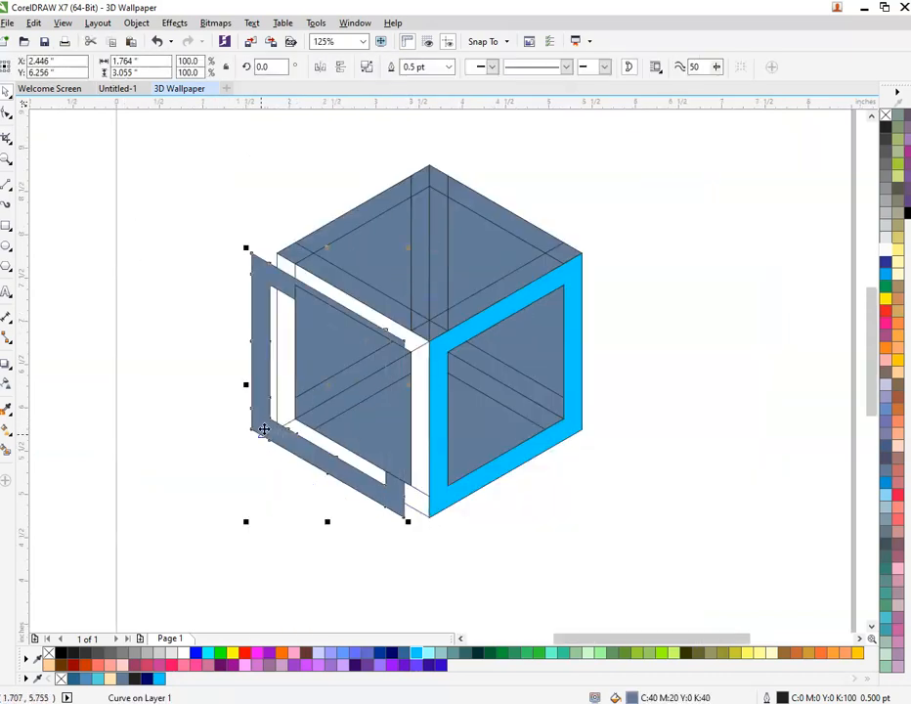
{"action": "key", "text": "ctrl+z"}
- Fill the frame of the lower-left face with light lime green
{"action": "scroll", "coordinate": [354, 427], "scroll_direction": "up", "scroll_amount": 2}
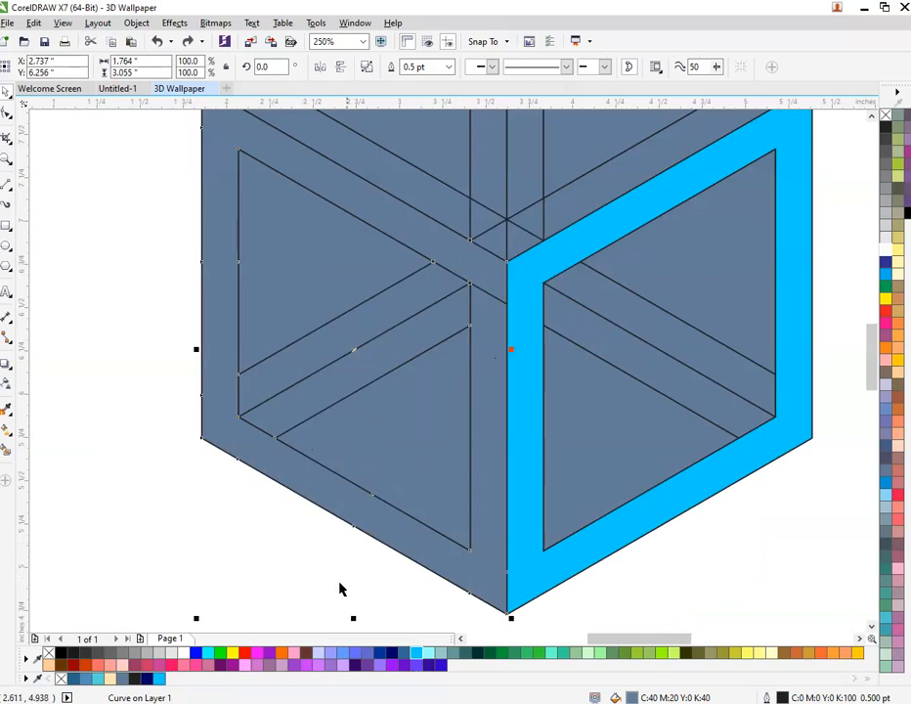
{"action": "left_click", "coordinate": [478, 654]}
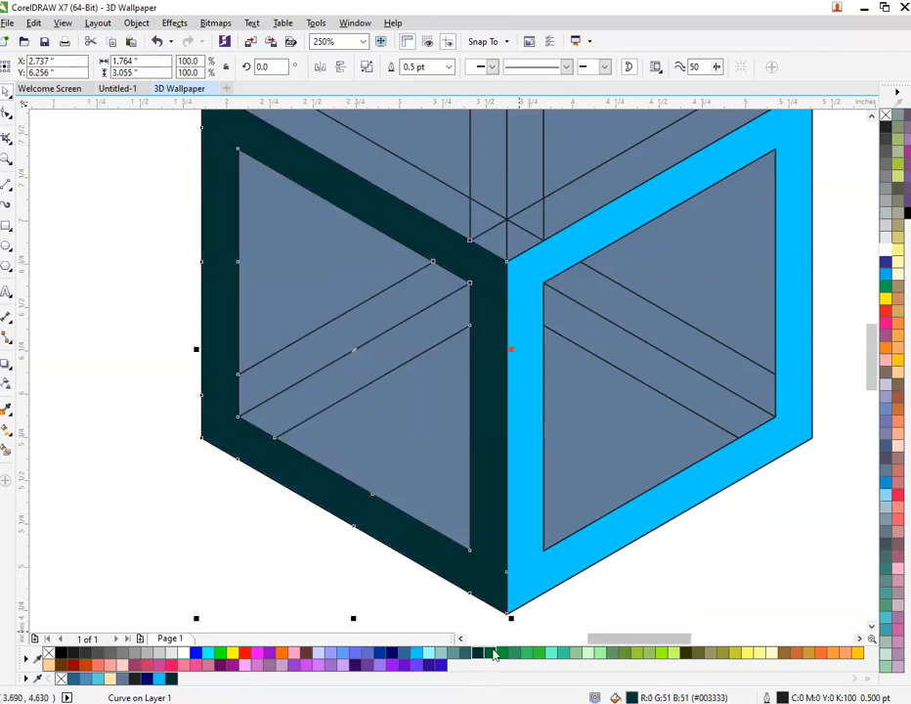
{"action": "left_click", "coordinate": [674, 654]}
{"action": "left_click", "coordinate": [715, 597]}
{"action": "scroll", "coordinate": [599, 567], "scroll_direction": "down", "scroll_amount": 2}
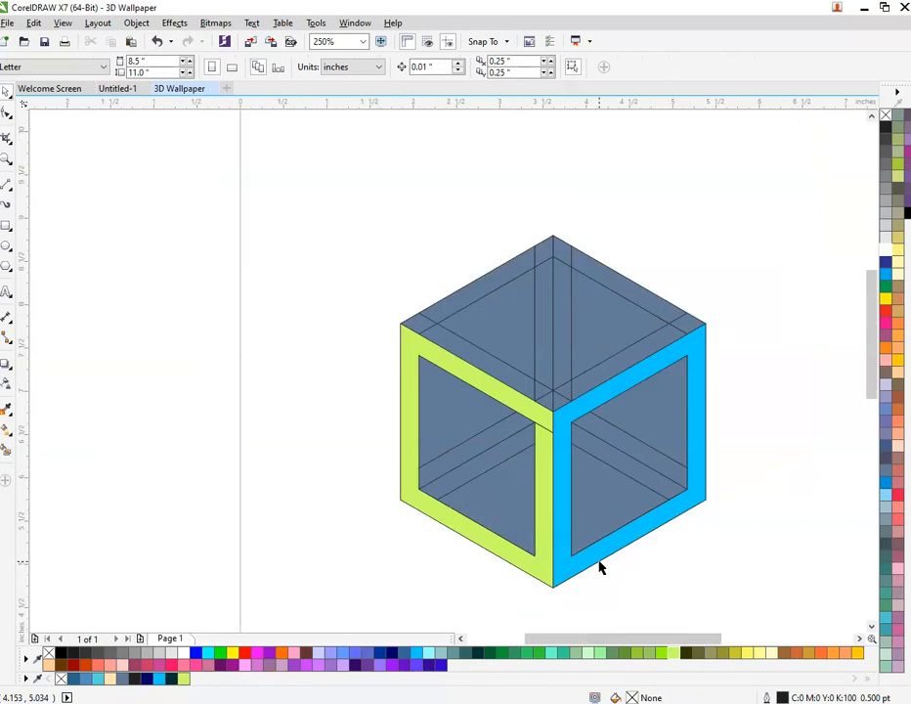
- Weld the band segments around the cube's top face into one frame shape
{"action": "scroll", "coordinate": [710, 285], "scroll_direction": "up", "scroll_amount": 1}
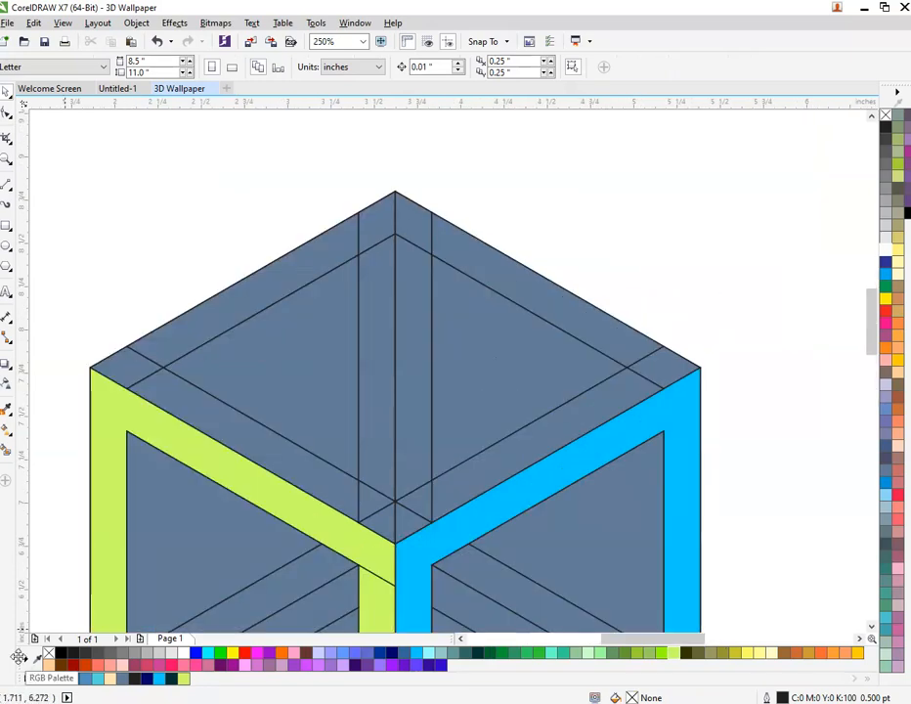
{"action": "left_click", "coordinate": [128, 366]}
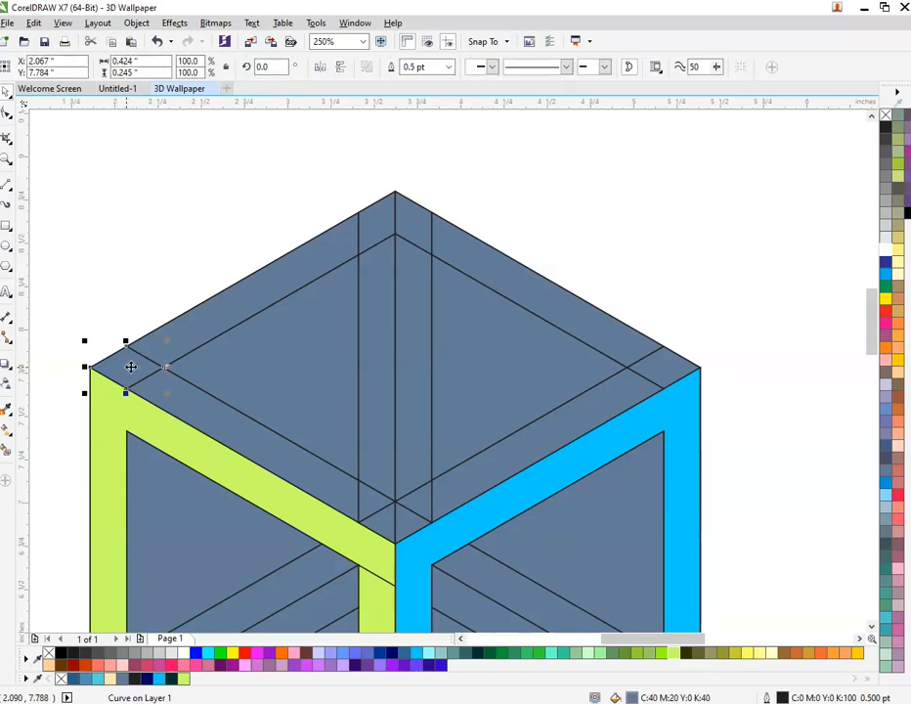
{"action": "left_click", "coordinate": [203, 323], "text": "shift"}
{"action": "left_click", "coordinate": [404, 216], "text": "shift"}
{"action": "left_click", "coordinate": [527, 285], "text": "shift"}
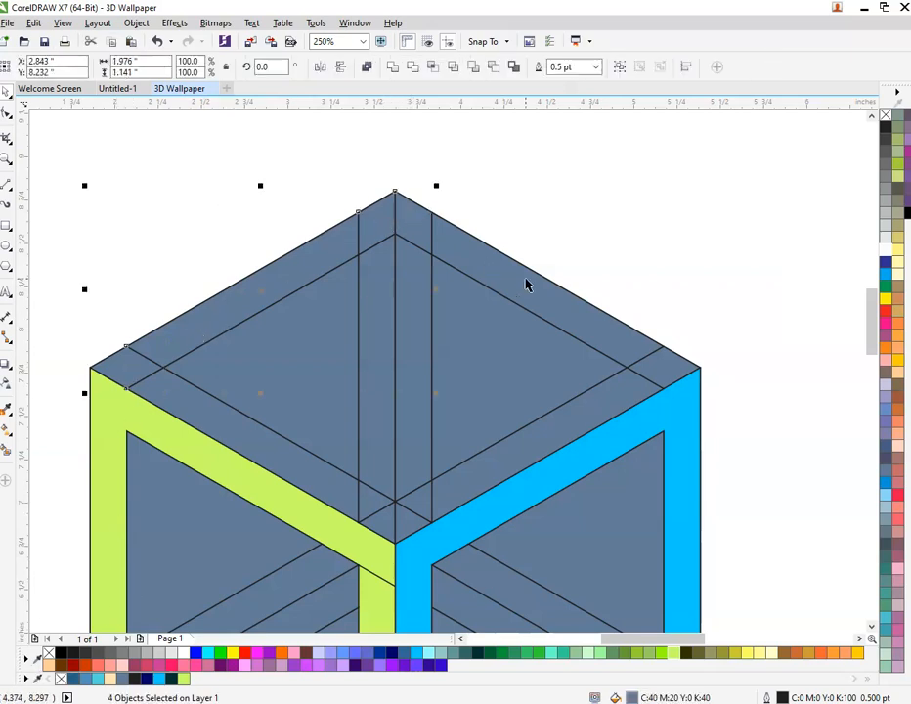
{"action": "left_click", "coordinate": [671, 376], "text": "shift"}
{"action": "left_click", "coordinate": [682, 359], "text": "shift"}
{"action": "left_click", "coordinate": [569, 405], "text": "shift"}
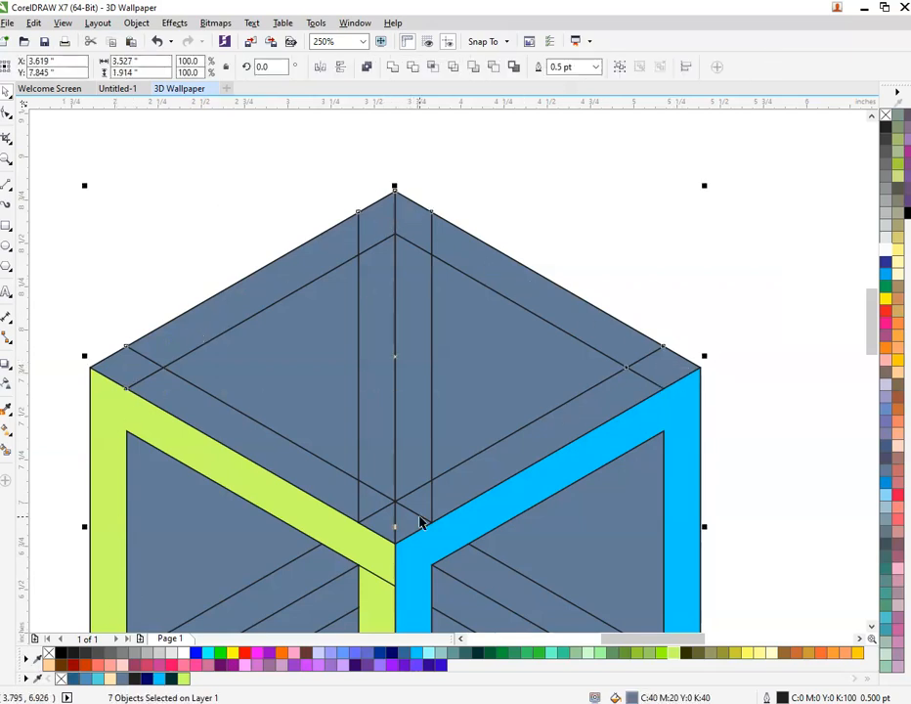
{"action": "left_click", "coordinate": [361, 505], "text": "shift"}
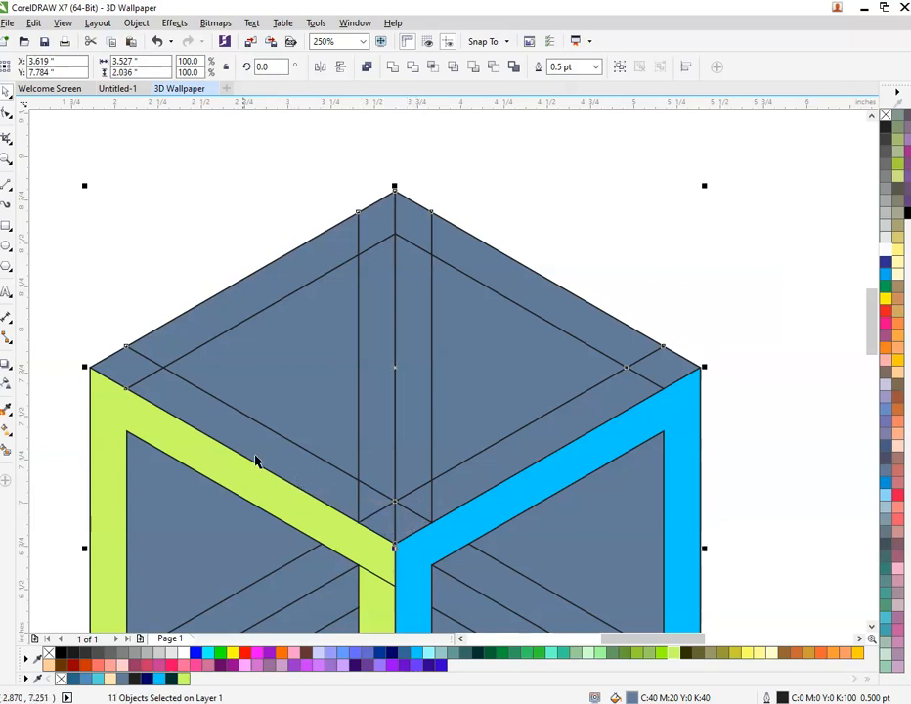
{"action": "left_click", "coordinate": [392, 68]}
- Try moving the top face's welded frame outward and undo the move
{"action": "left_click", "coordinate": [547, 188]}
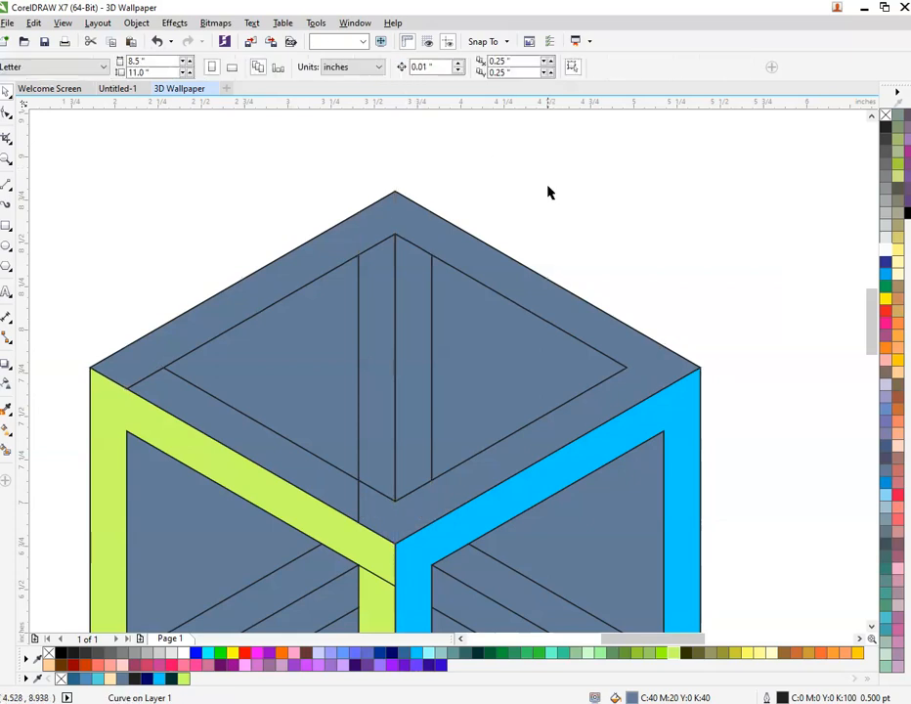
{"action": "left_click_drag", "start_coordinate": [466, 259], "coordinate": [518, 236]}
{"action": "key", "text": "ctrl+z"}
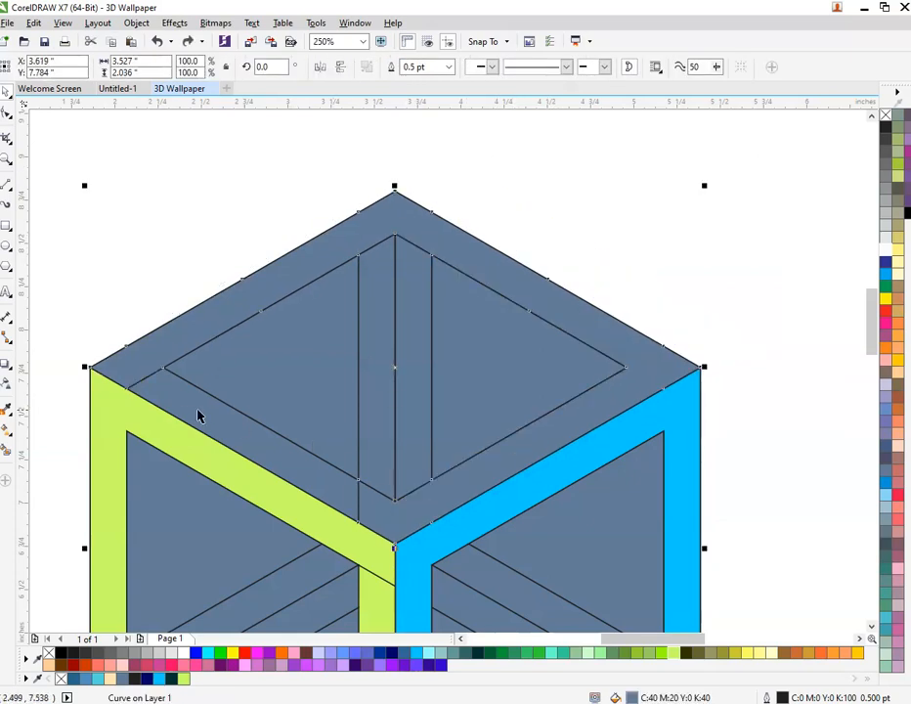
- Weld the leftover segment along the top face's lower-left edge to its frame and fill the frame with purple (#6600CC)
{"action": "left_click", "coordinate": [393, 68]}
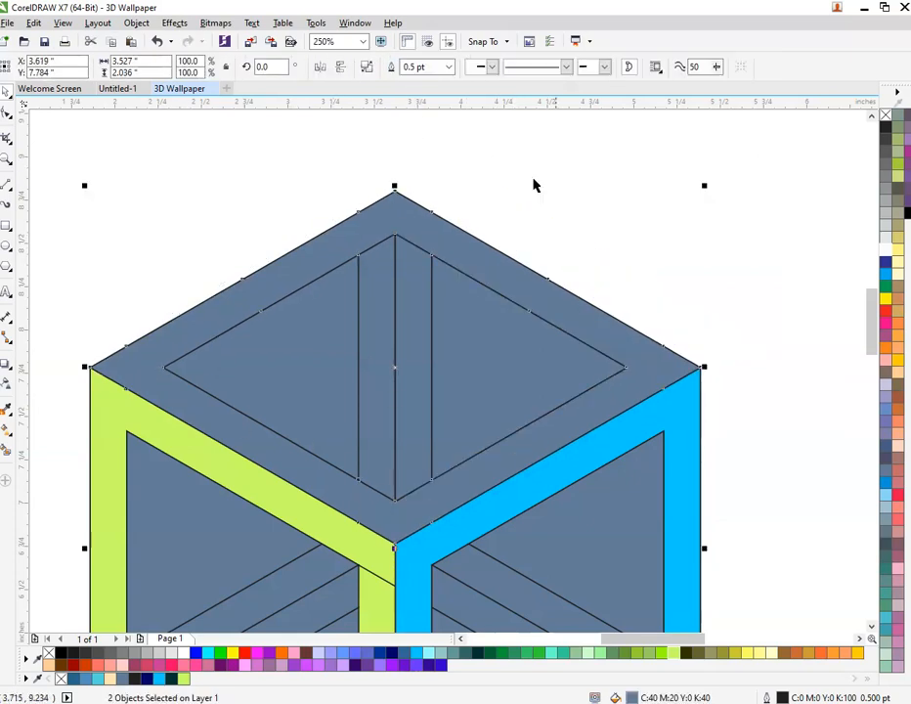
{"action": "left_click", "coordinate": [532, 183]}
{"action": "left_click", "coordinate": [515, 268]}
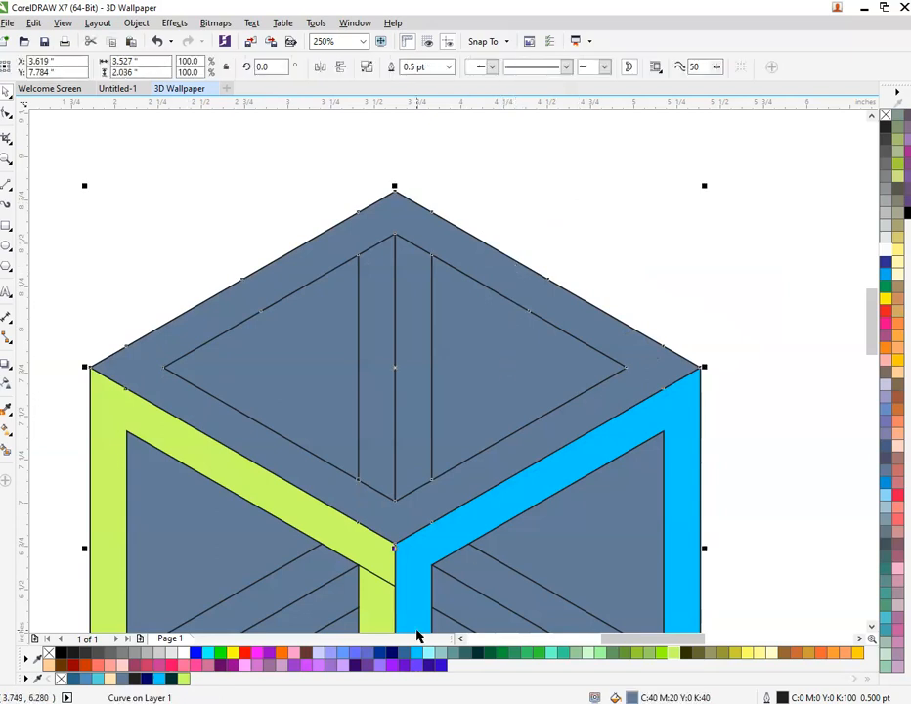
{"action": "left_click", "coordinate": [406, 665]}
{"action": "key", "text": "Escape"}
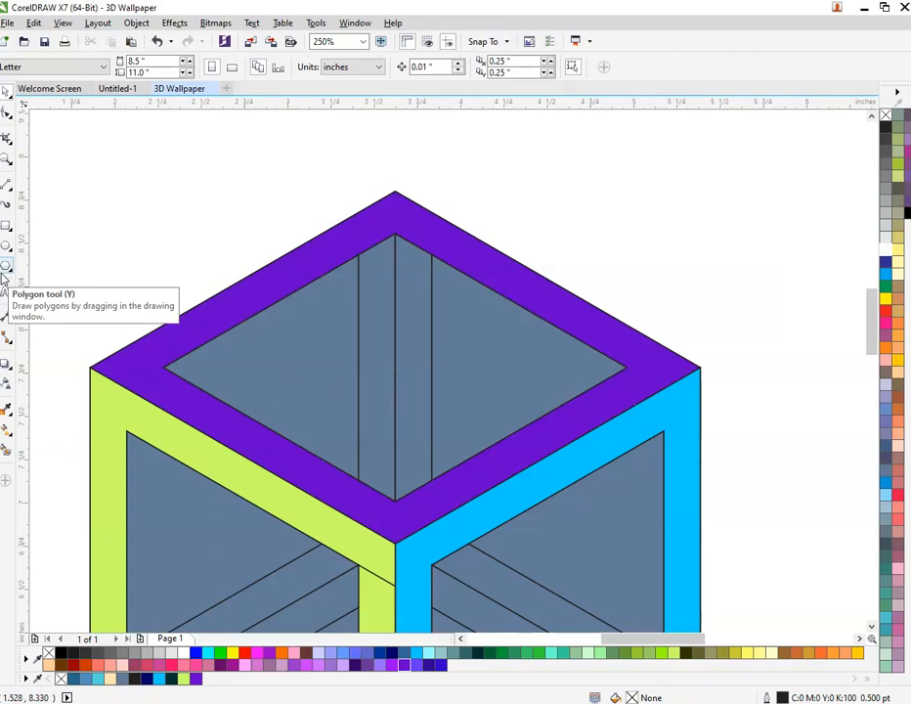
- Weld the narrow strips inside the top face to their adjoining triangles, forming a left and a right half
{"action": "left_click", "coordinate": [357, 343]}
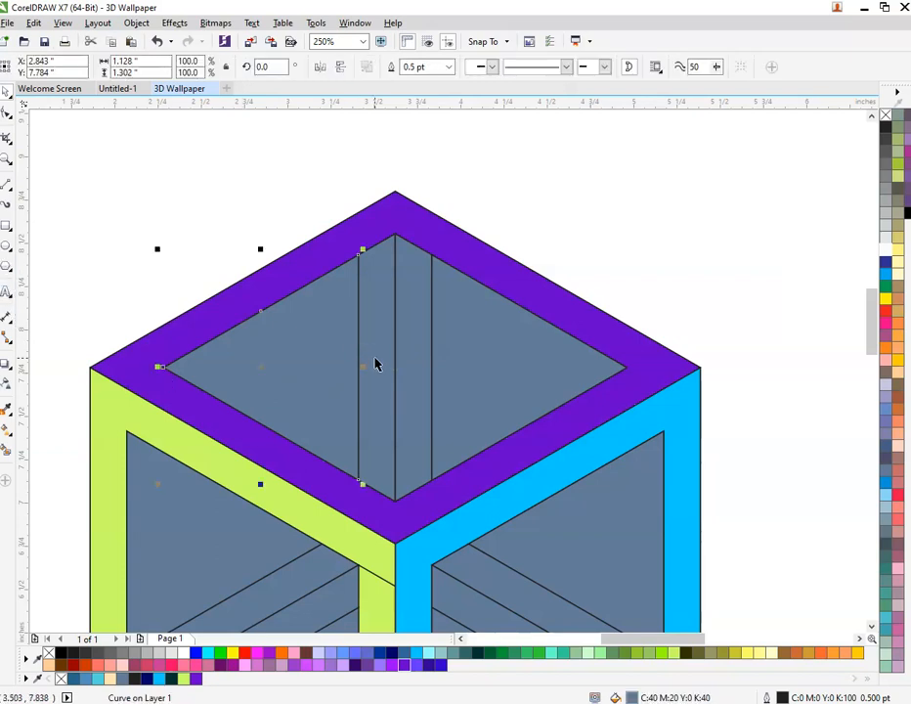
{"action": "left_click", "coordinate": [375, 360], "text": "shift"}
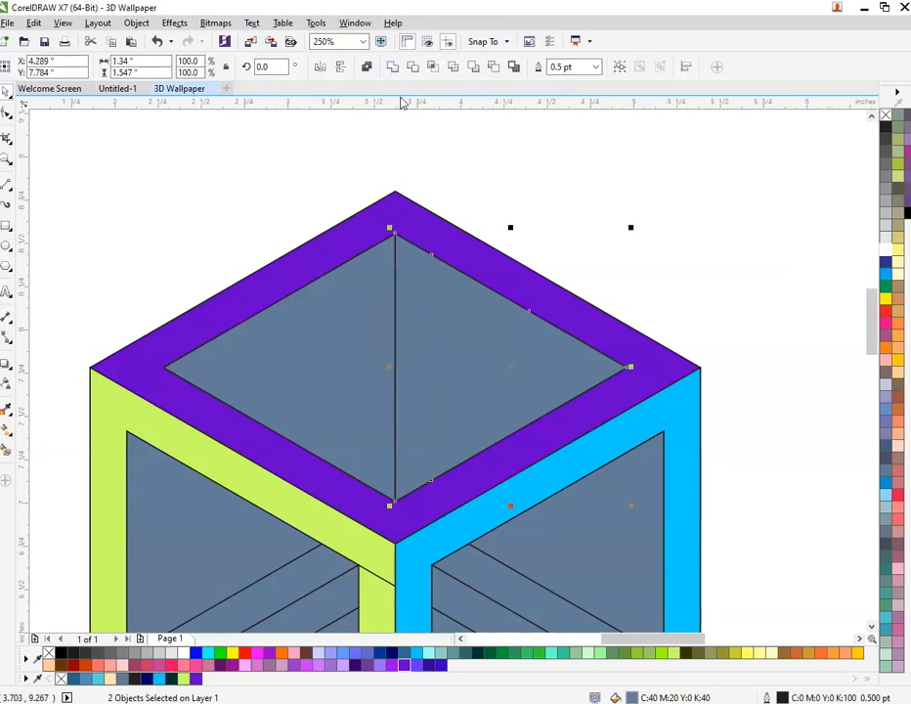
- Weld the diagonal strips inside the lower-right face to their adjoining triangles, forming an upper and a lower half
{"action": "scroll", "coordinate": [464, 215], "scroll_direction": "down", "scroll_amount": 2}
{"action": "scroll", "coordinate": [500, 495], "scroll_direction": "up", "scroll_amount": 2}
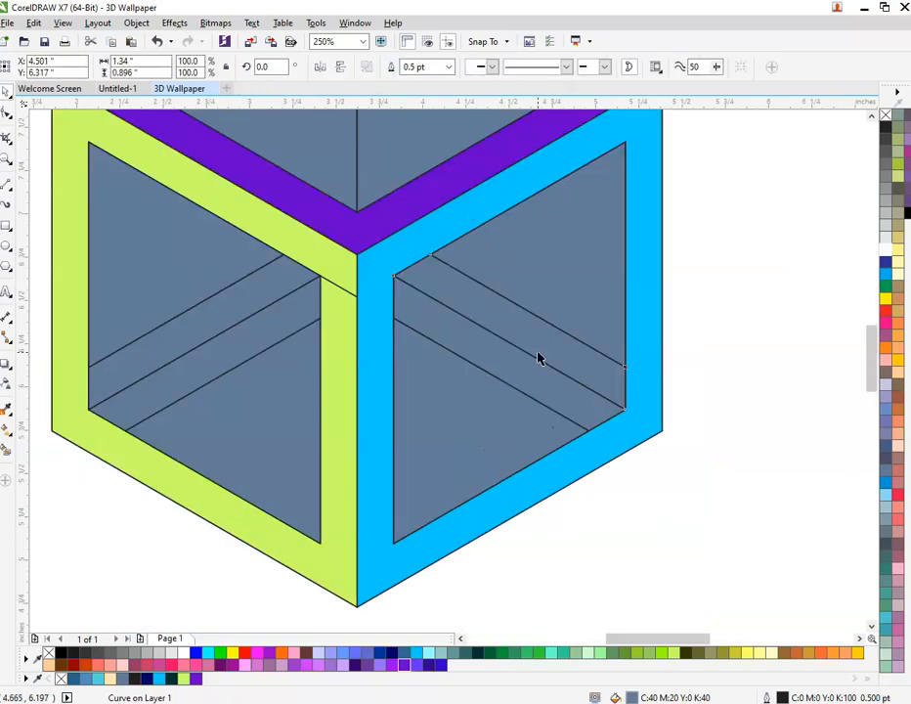
{"action": "left_click", "coordinate": [413, 118], "text": "shift"}
{"action": "left_click", "coordinate": [394, 68]}
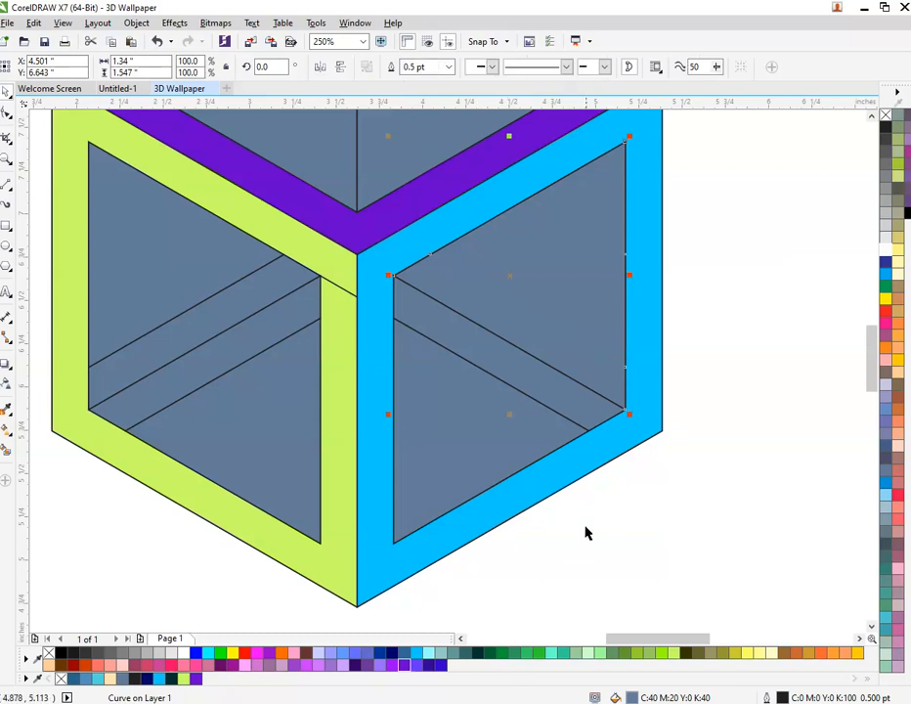
{"action": "left_click", "coordinate": [549, 397]}
{"action": "left_click", "coordinate": [440, 393], "text": "shift"}
{"action": "left_click", "coordinate": [394, 68]}
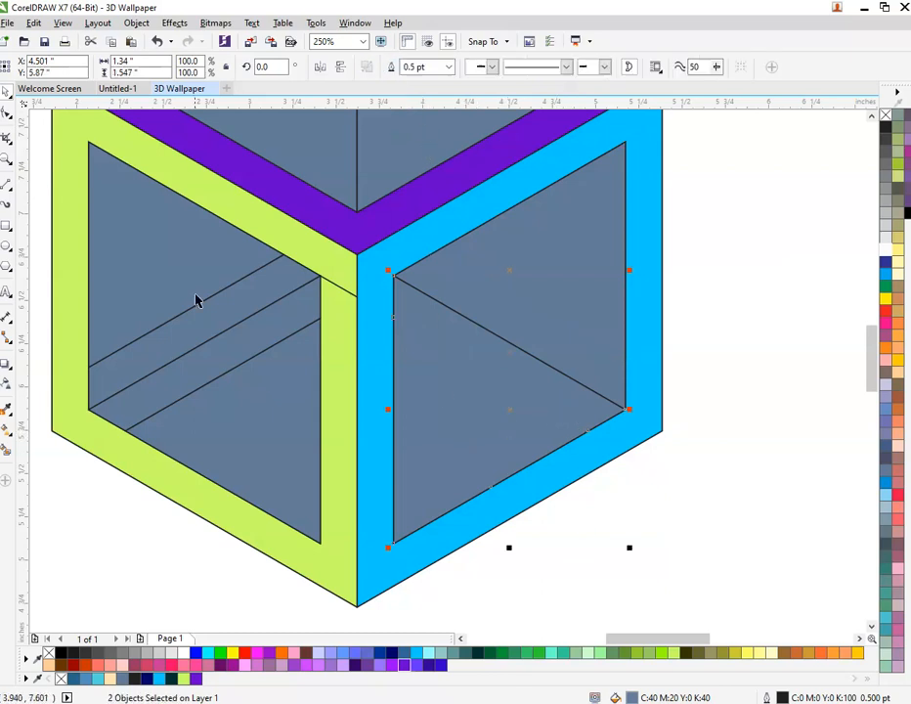
- Weld the diagonal strips inside the lower-left face to their adjoining triangles, forming an upper and a lower half
{"action": "left_click", "coordinate": [217, 357]}
{"action": "left_click", "coordinate": [240, 442], "text": "shift"}
{"action": "left_click", "coordinate": [403, 71]}
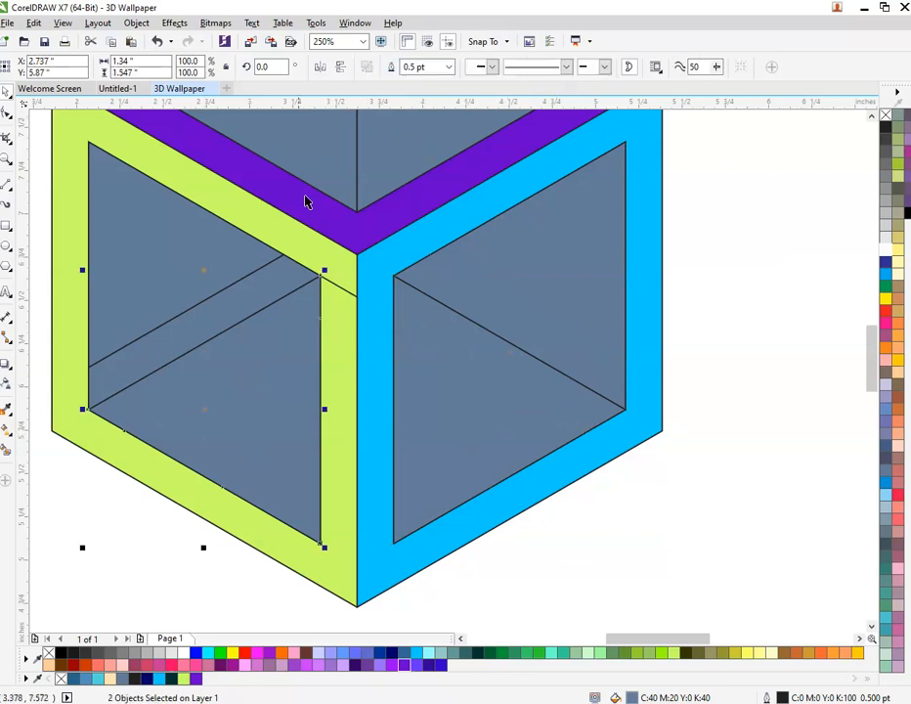
{"action": "left_click", "coordinate": [183, 236], "text": "shift"}
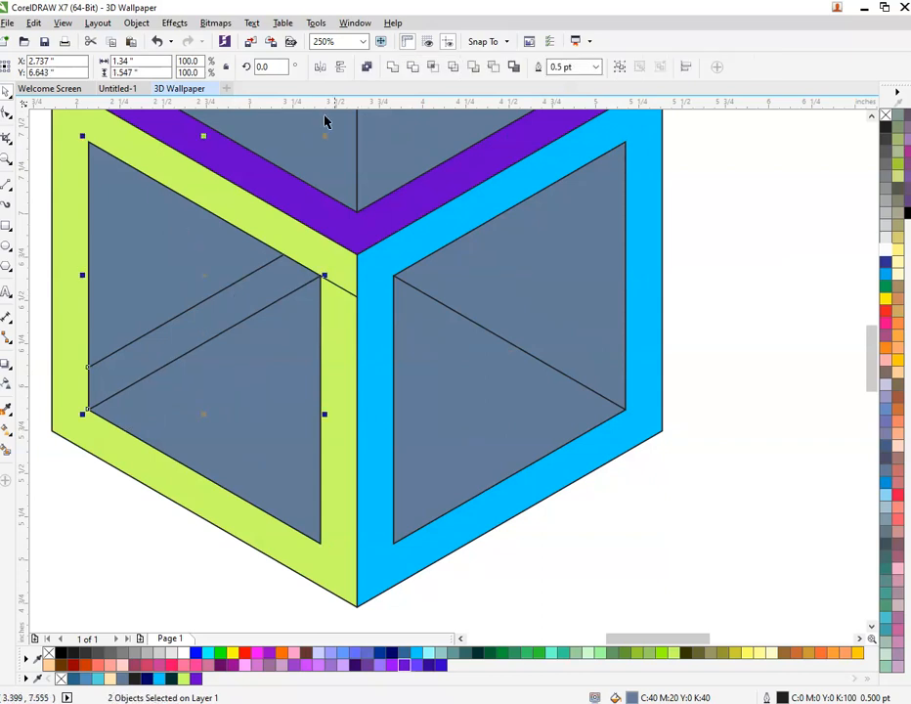
{"action": "left_click", "coordinate": [392, 67]}
{"action": "left_click", "coordinate": [634, 549]}
- Apply a linear fountain fill to the top face's frame, running from purple at its upper corner to white at its lower corner
{"action": "scroll", "coordinate": [465, 503], "scroll_direction": "down", "scroll_amount": 2}
{"action": "scroll", "coordinate": [465, 503], "scroll_direction": "up", "scroll_amount": 2}
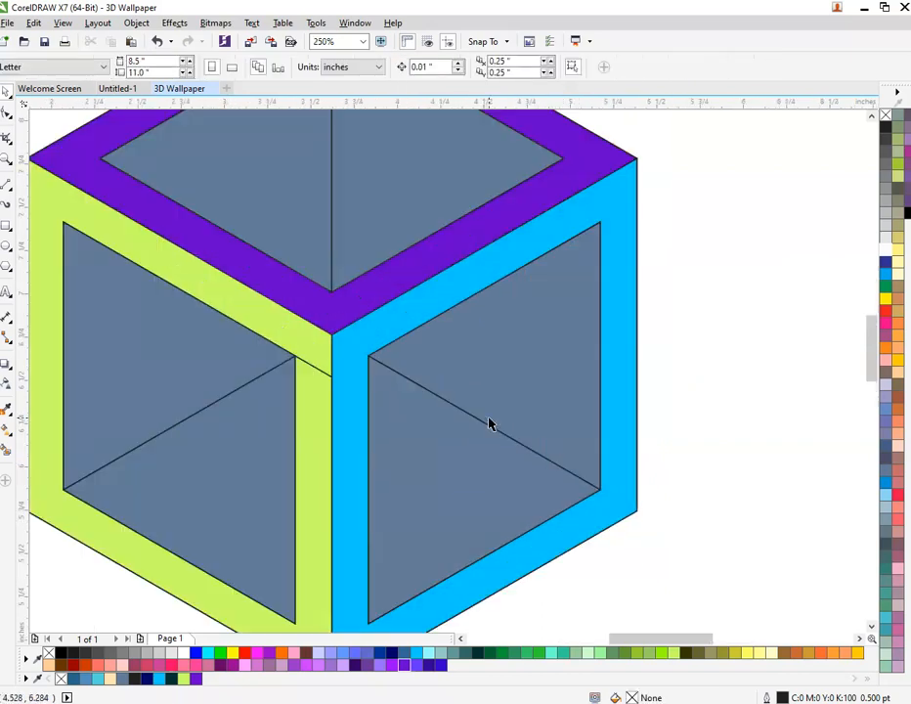
{"action": "scroll", "coordinate": [439, 246], "scroll_direction": "down", "scroll_amount": 2}
{"action": "scroll", "coordinate": [438, 246], "scroll_direction": "up", "scroll_amount": 2}
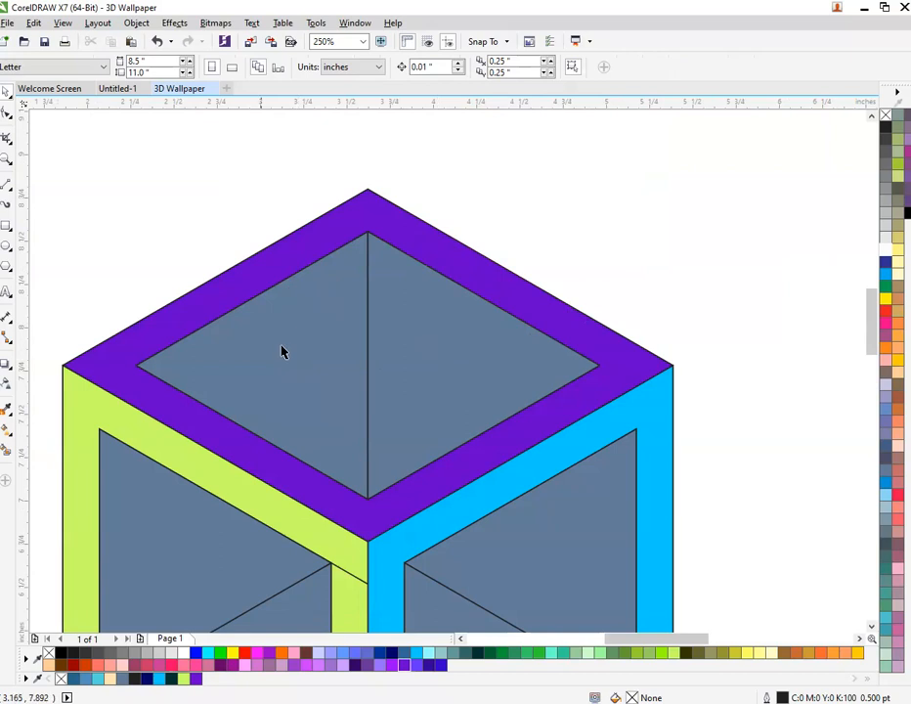
{"action": "left_click", "coordinate": [12, 428]}
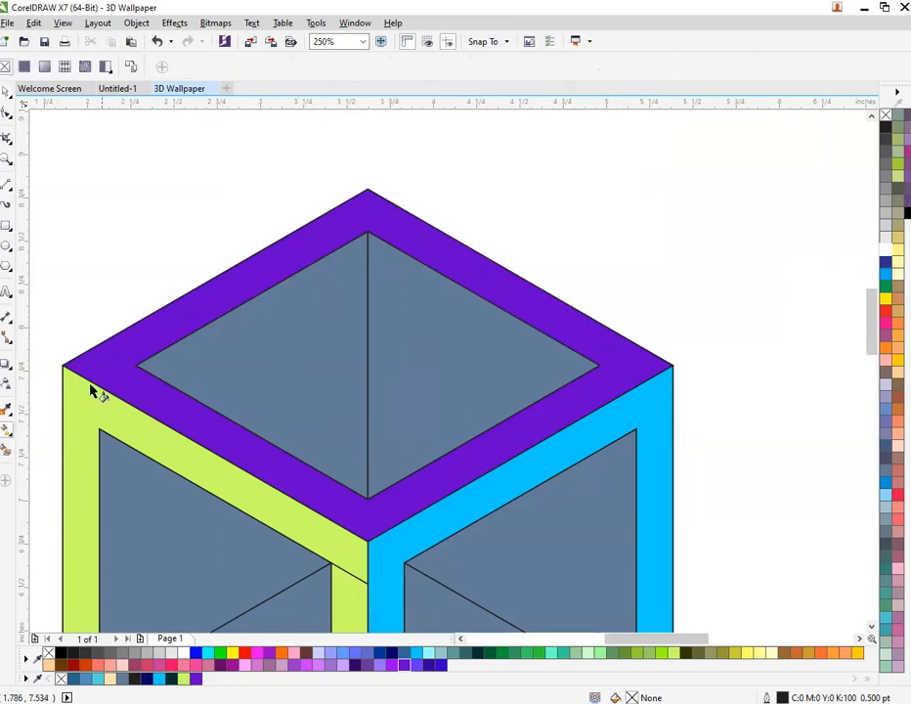
{"action": "left_click", "coordinate": [371, 203]}
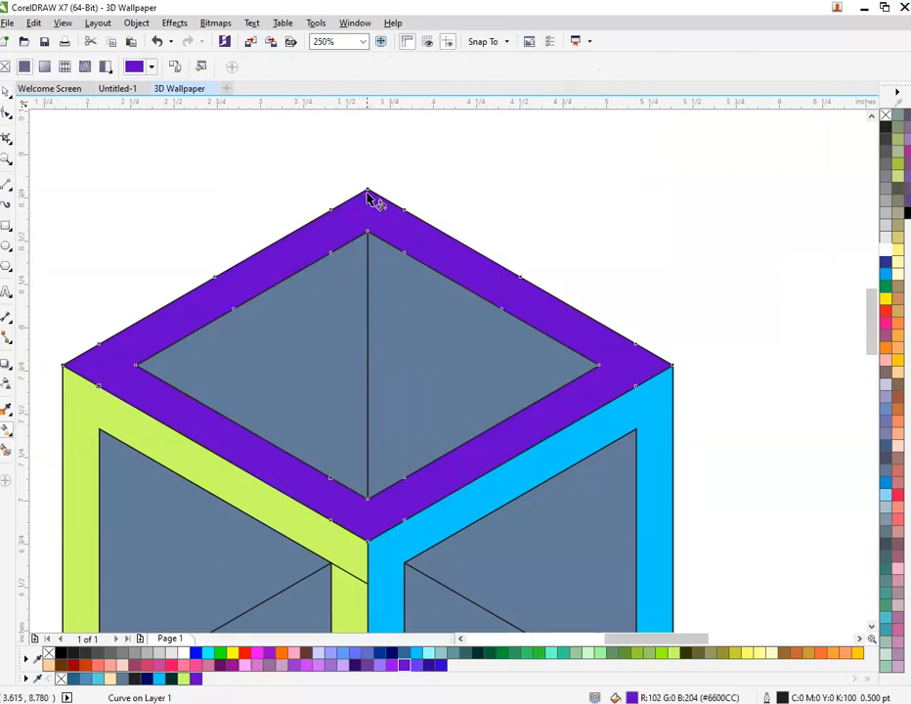
{"action": "left_click_drag", "start_coordinate": [368, 196], "coordinate": [363, 530]}
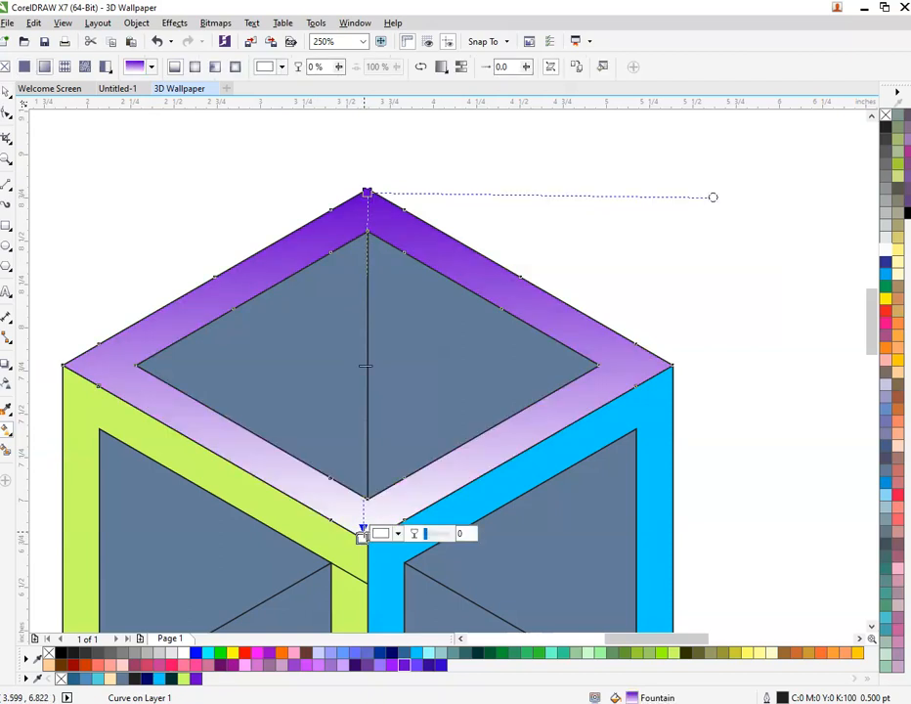
- Set the start color of the top frame's gradient to the dark blue #26648B sampled from the document palette
{"action": "left_click", "coordinate": [366, 192]}
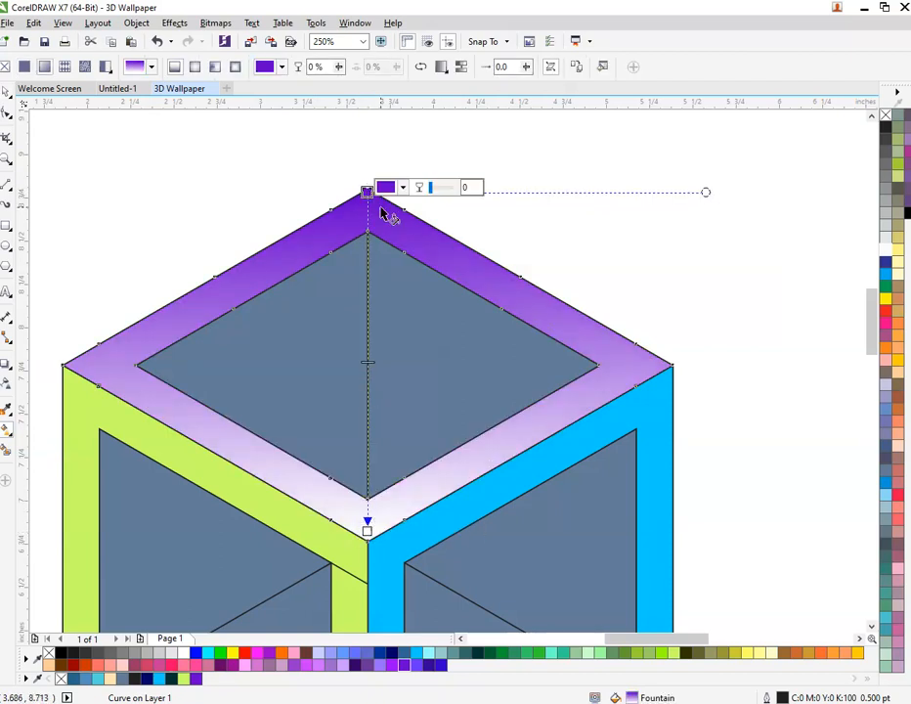
{"action": "left_click", "coordinate": [401, 187]}
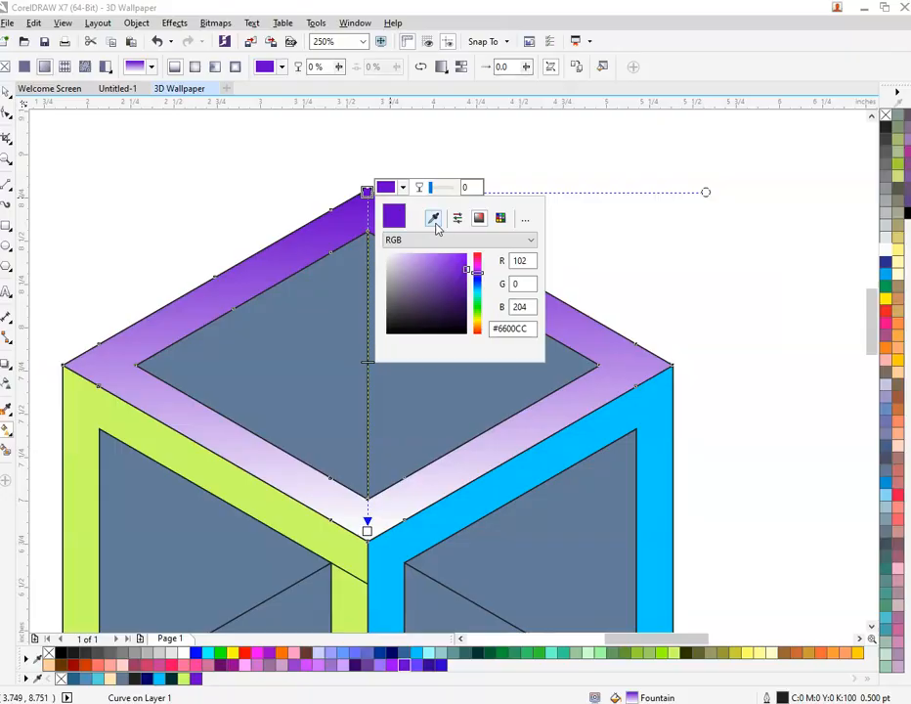
{"action": "left_click", "coordinate": [434, 219]}
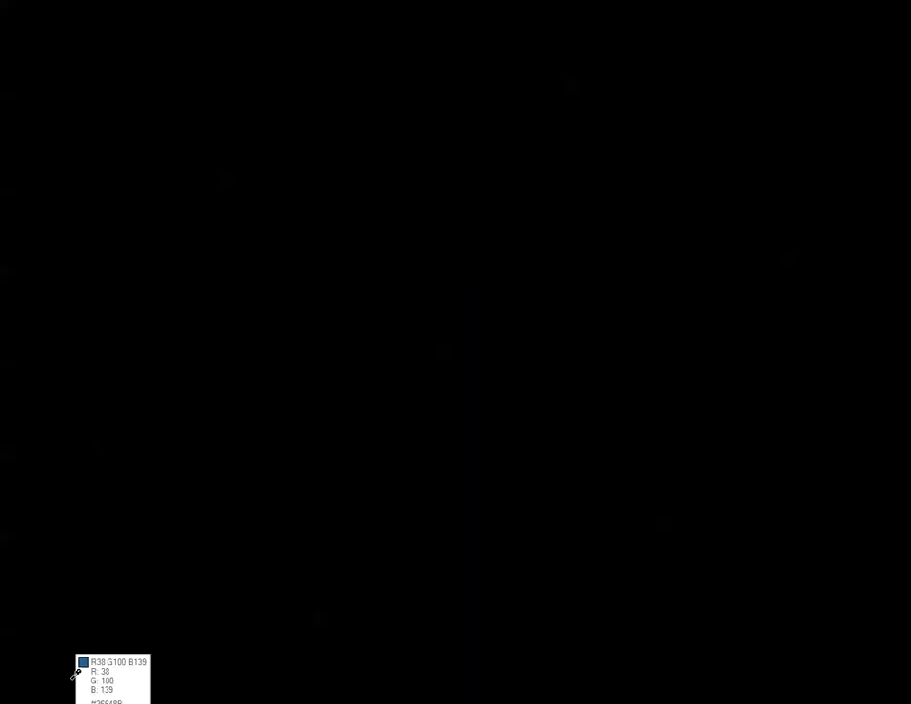
{"action": "left_click", "coordinate": [75, 674]}
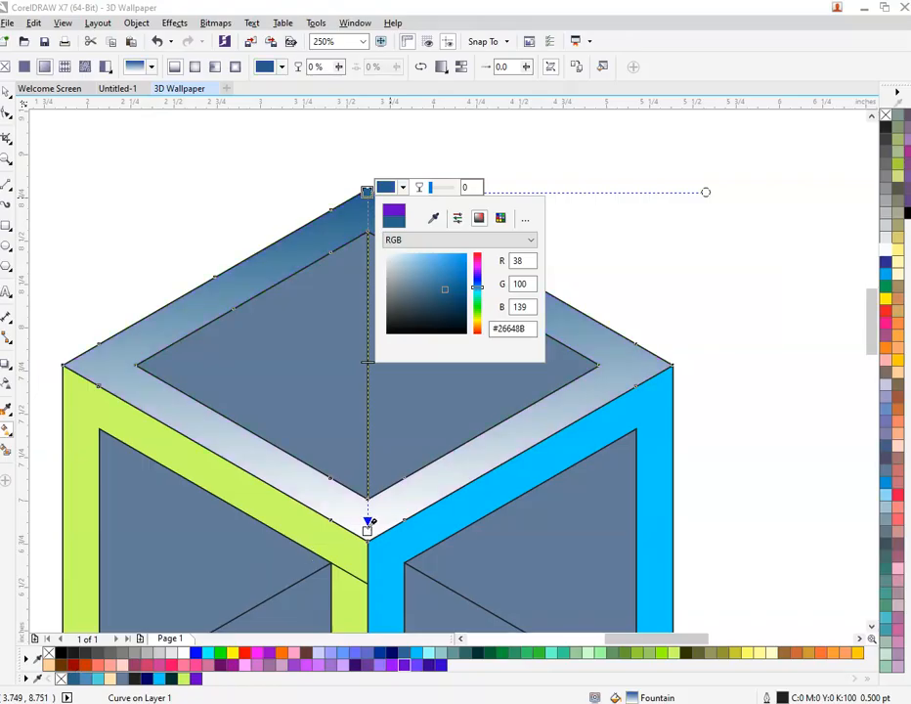
- Set the end color of the top frame's gradient to the medium blue #4F8FBF sampled from the document palette
{"action": "left_click", "coordinate": [367, 528]}
{"action": "left_click", "coordinate": [366, 529]}
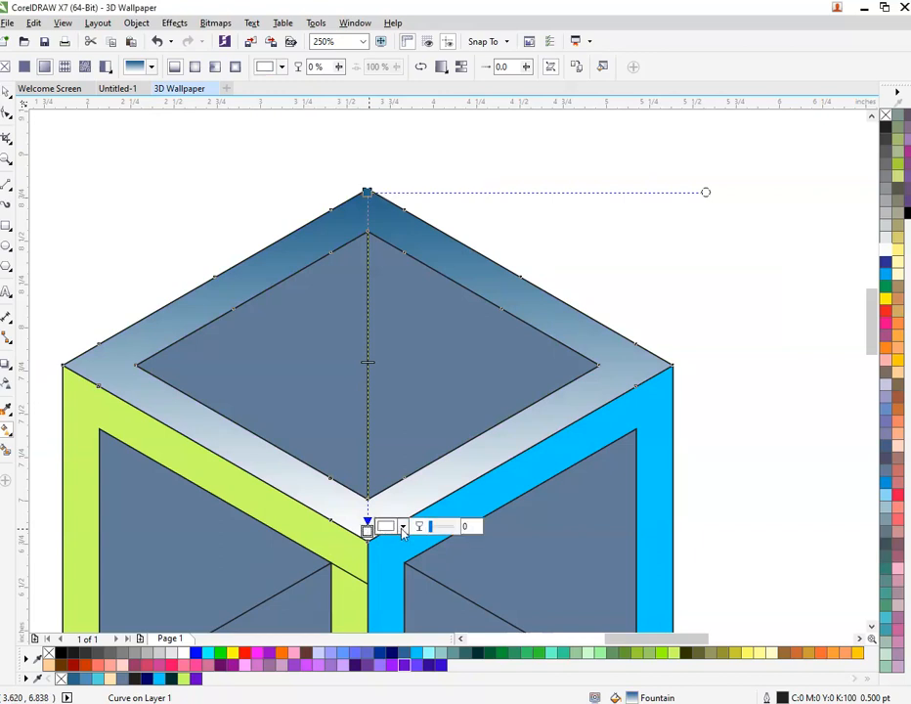
{"action": "left_click", "coordinate": [402, 528]}
{"action": "left_click", "coordinate": [433, 555]}
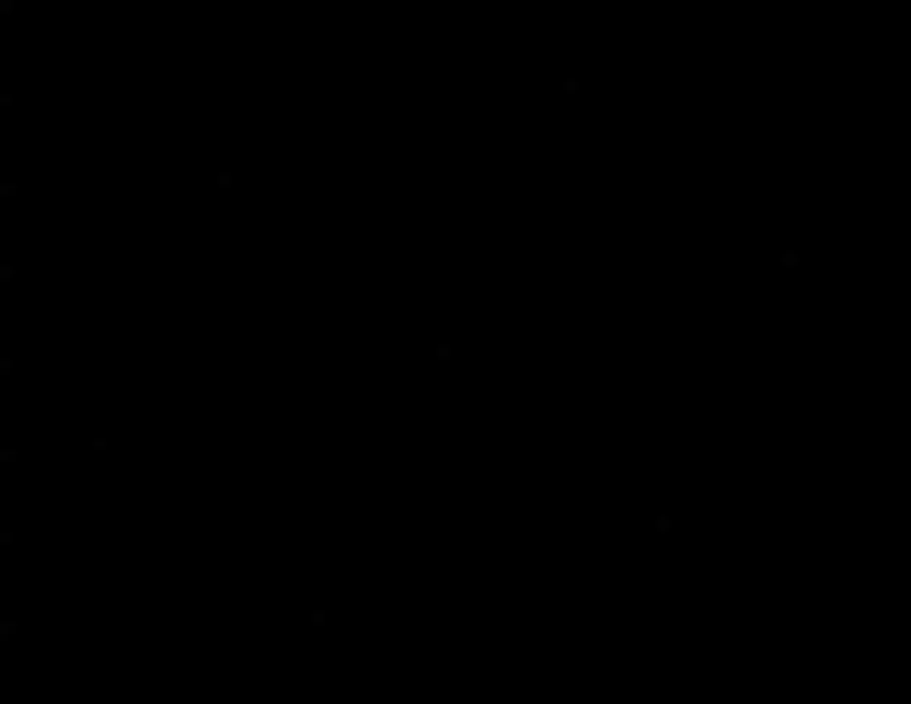
{"action": "left_click", "coordinate": [92, 674]}
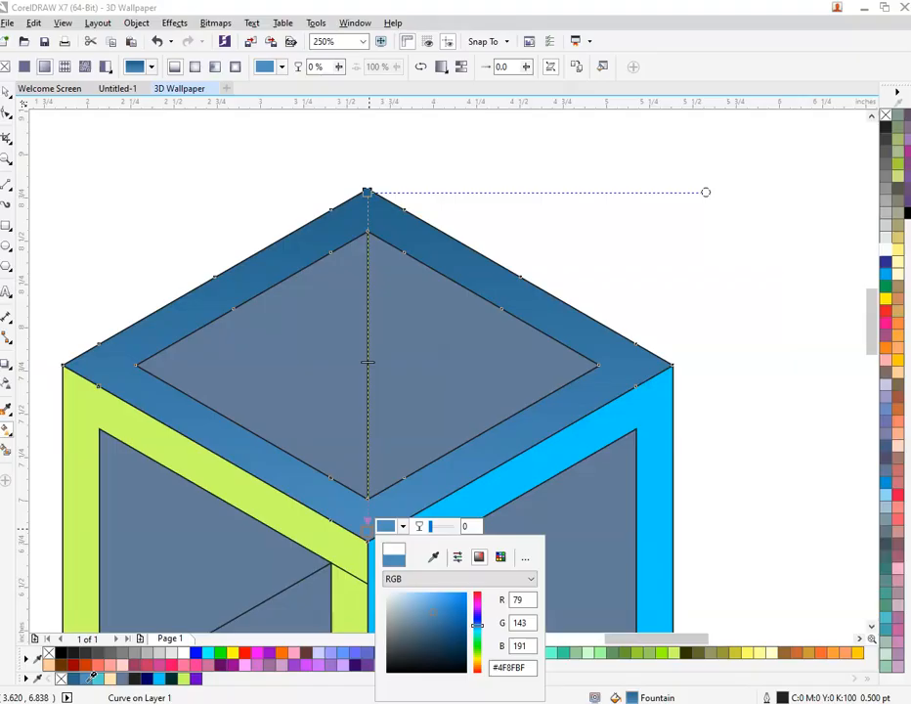
- Try a brighter blue at the upper corner of the top frame's gradient and pale blue #B5D2E8 at its lower corner
{"action": "left_click", "coordinate": [366, 189]}
{"action": "left_click", "coordinate": [366, 190]}
{"action": "left_click", "coordinate": [402, 188]}
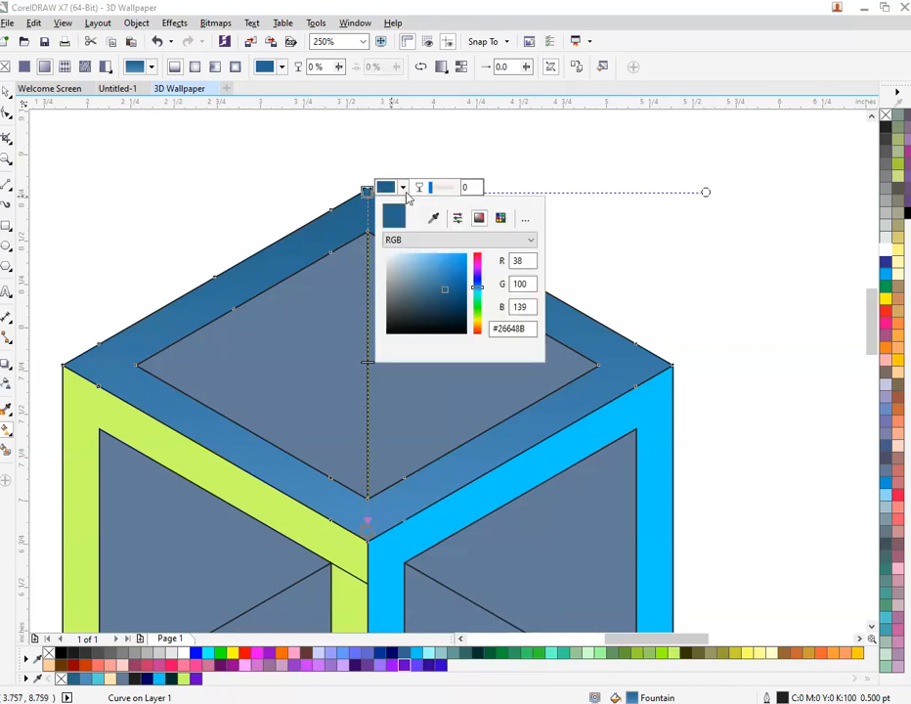
{"action": "left_click_drag", "start_coordinate": [445, 273], "coordinate": [446, 261]}
{"action": "left_click", "coordinate": [367, 526]}
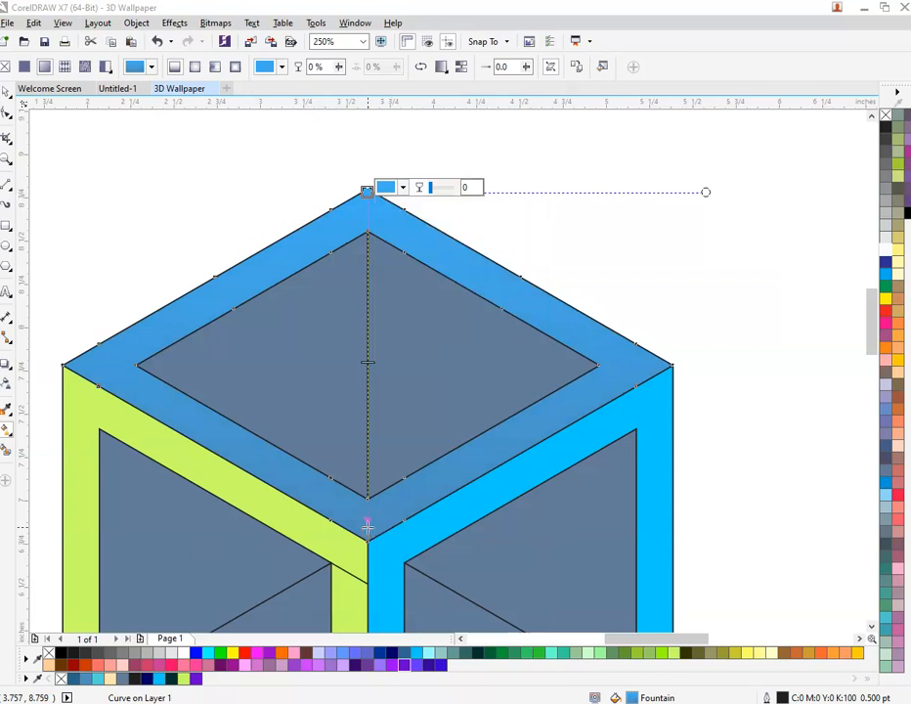
{"action": "left_click", "coordinate": [367, 533]}
{"action": "left_click", "coordinate": [404, 531]}
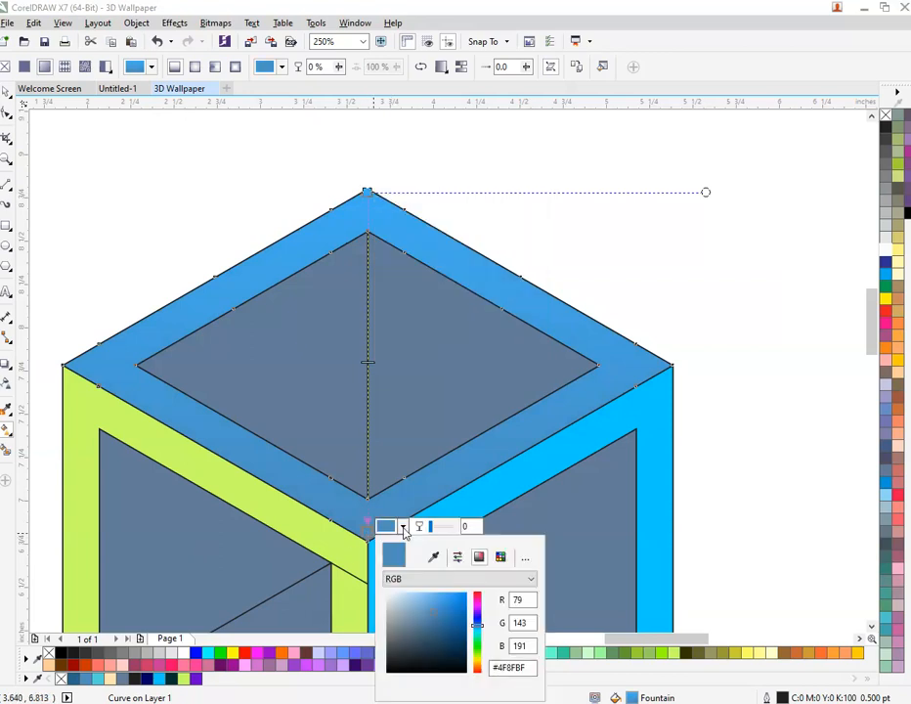
{"action": "left_click_drag", "start_coordinate": [434, 596], "coordinate": [406, 603]}
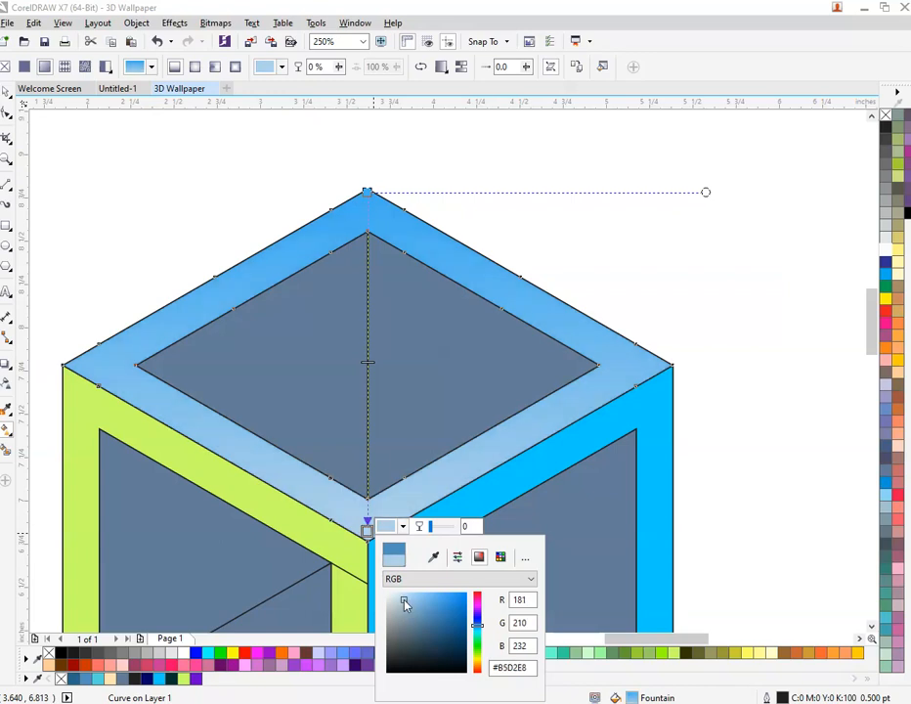
- Try the deeper blue #0C7DC4 as the start color of the top frame's gradient
{"action": "left_click", "coordinate": [403, 171]}
{"action": "left_click", "coordinate": [367, 190]}
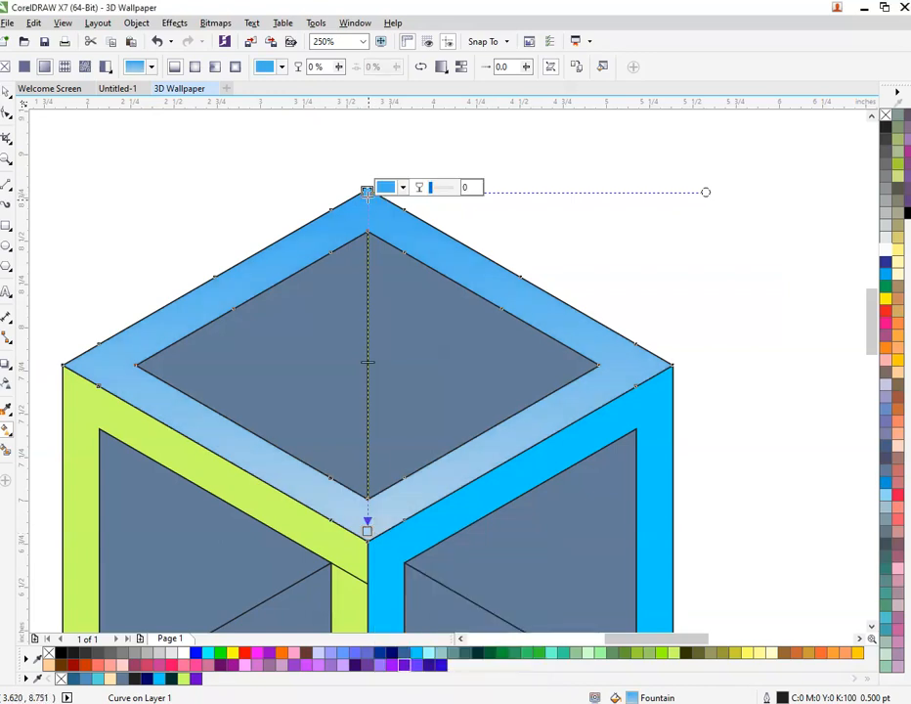
{"action": "left_click", "coordinate": [401, 187]}
{"action": "left_click_drag", "start_coordinate": [459, 262], "coordinate": [463, 279]}
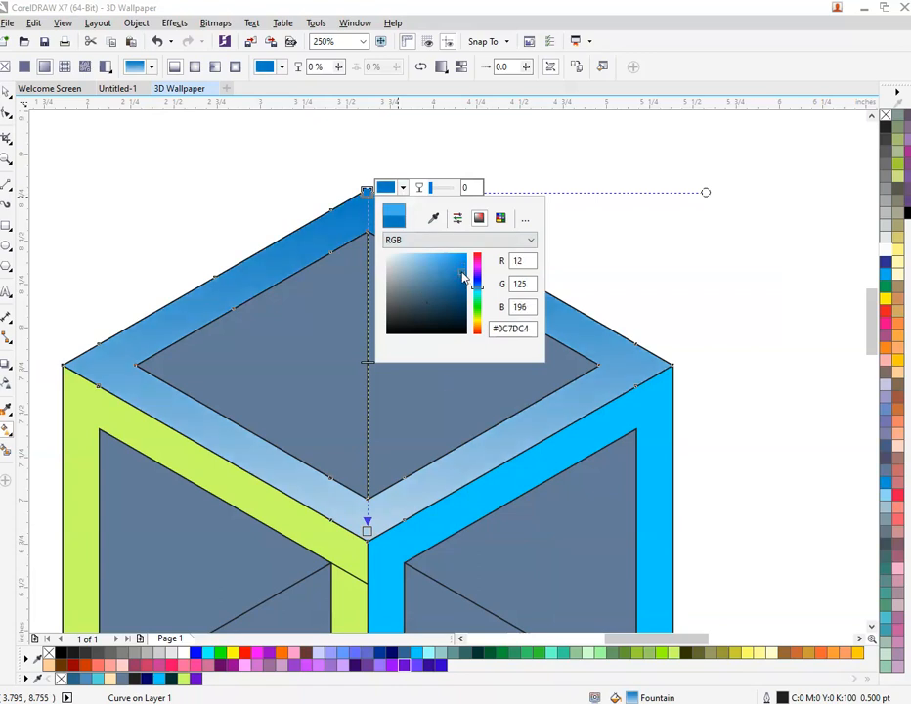
{"action": "left_click", "coordinate": [659, 219]}
- Set the end color of the top frame's gradient at its lower corner to the bright blue #46A6F0
{"action": "left_click", "coordinate": [368, 524]}
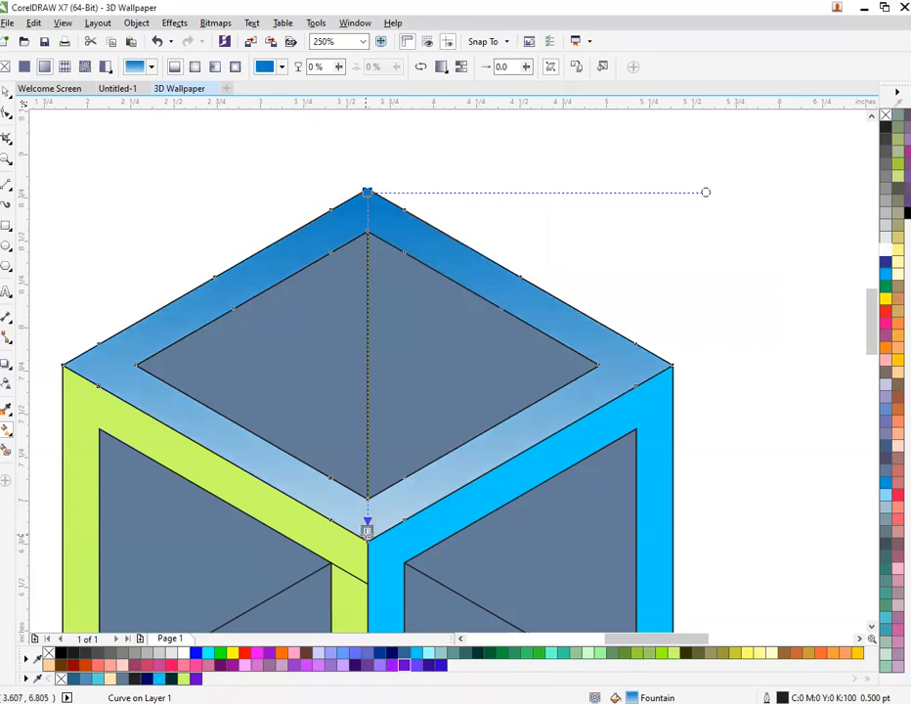
{"action": "left_click", "coordinate": [401, 526]}
{"action": "left_click", "coordinate": [409, 600]}
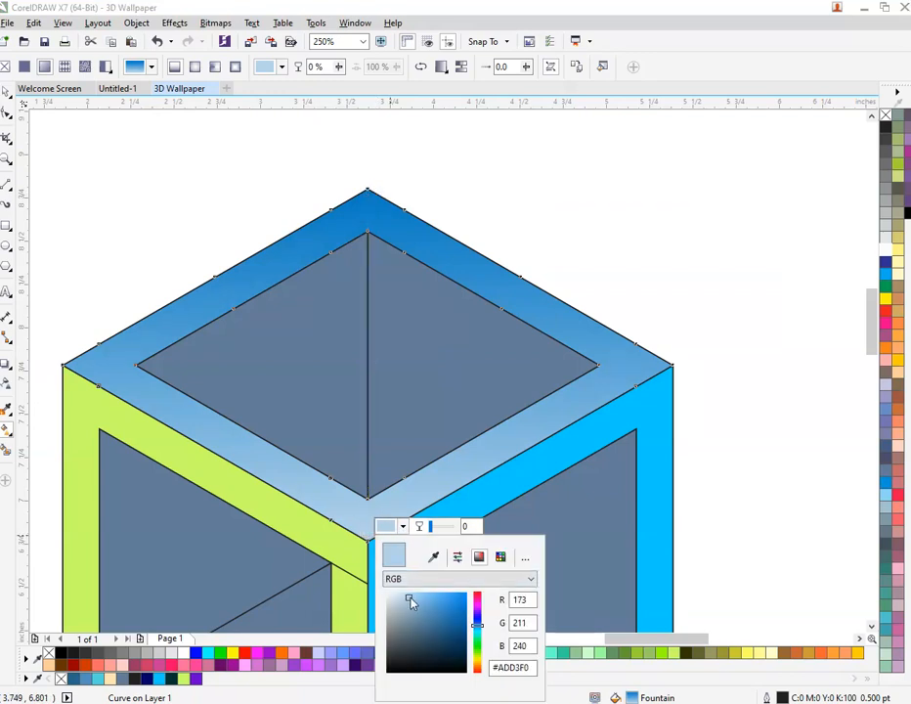
{"action": "left_click", "coordinate": [427, 597]}
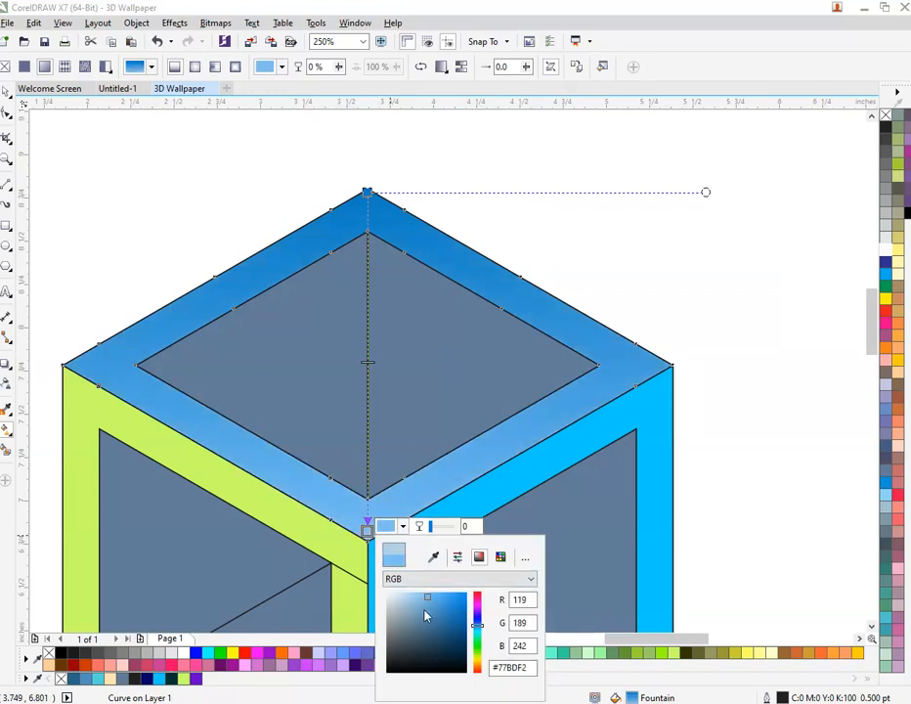
{"action": "left_click", "coordinate": [444, 597]}
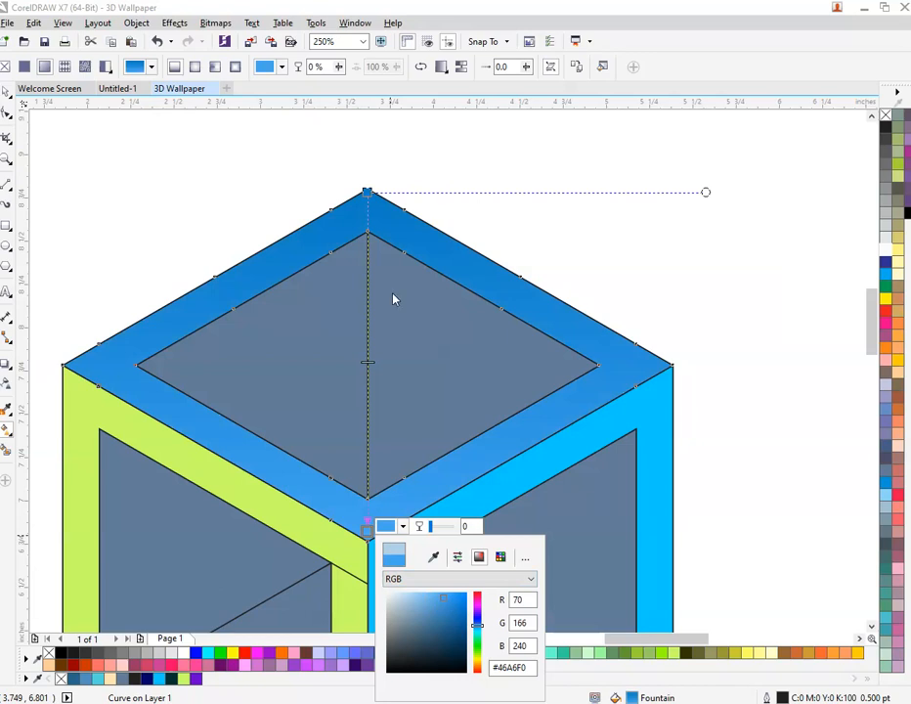
- Darken the start color at the upper corner of the top frame's gradient to #0C4569
{"action": "left_click", "coordinate": [370, 195]}
{"action": "left_click", "coordinate": [370, 195]}
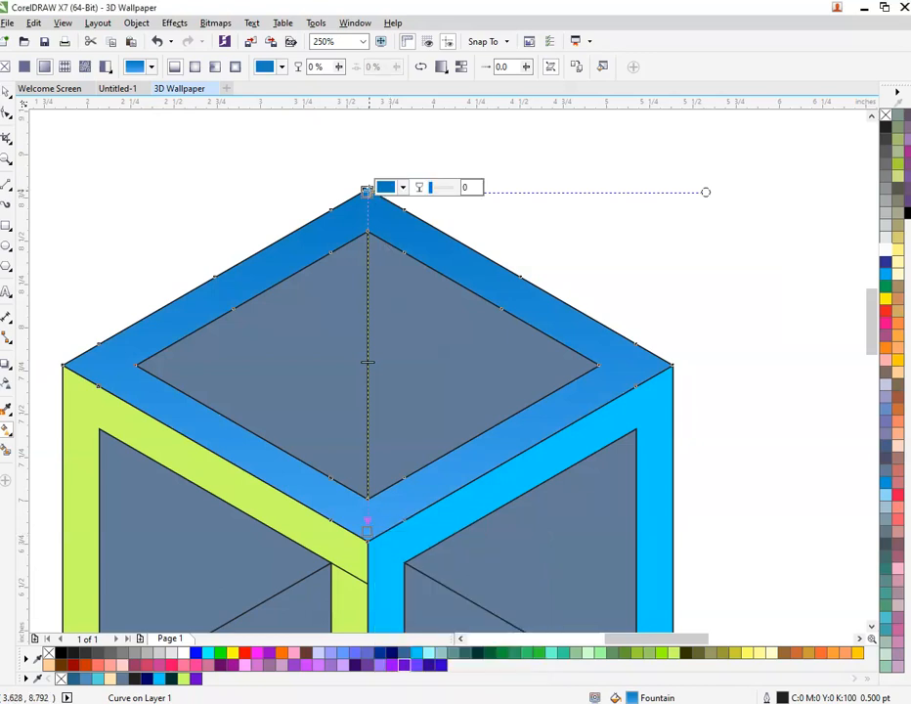
{"action": "left_click", "coordinate": [402, 187]}
{"action": "left_click_drag", "start_coordinate": [467, 284], "coordinate": [457, 300]}
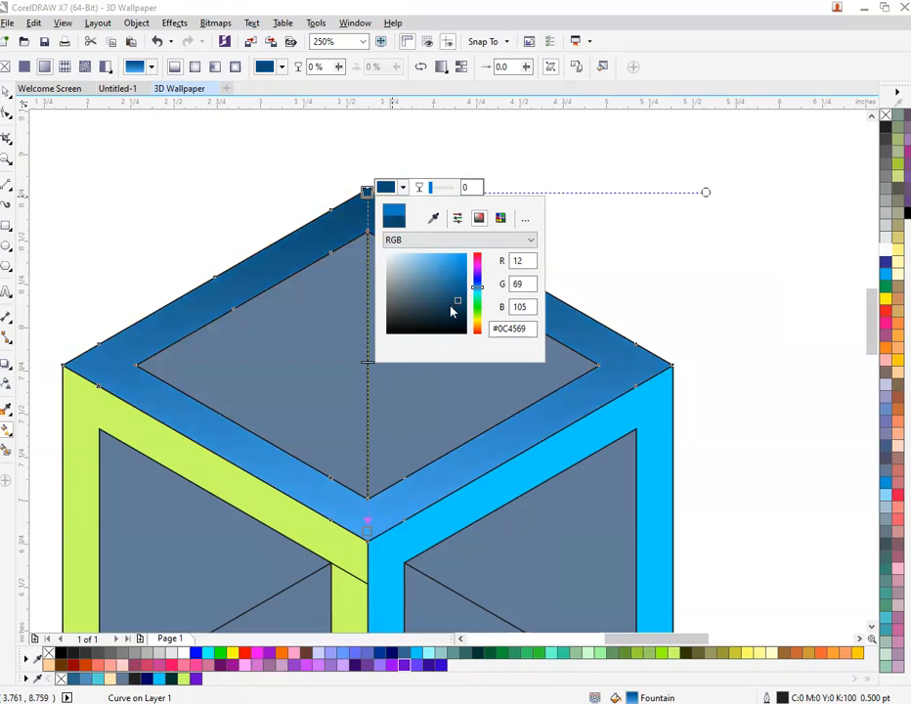
- Apply a linear fountain fill to the lower-right face's frame, running from its outer lower corner to the cube's central corner
{"action": "scroll", "coordinate": [399, 254], "scroll_direction": "down", "scroll_amount": 3}
{"action": "scroll", "coordinate": [441, 395], "scroll_direction": "up", "scroll_amount": 3}
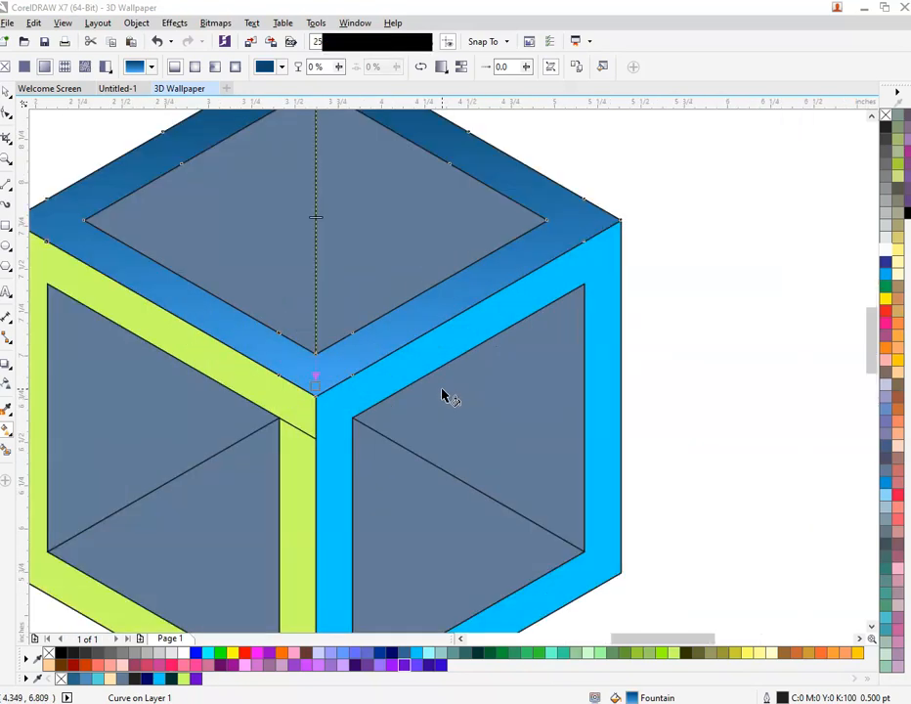
{"action": "scroll", "coordinate": [442, 394], "scroll_direction": "down", "scroll_amount": 3}
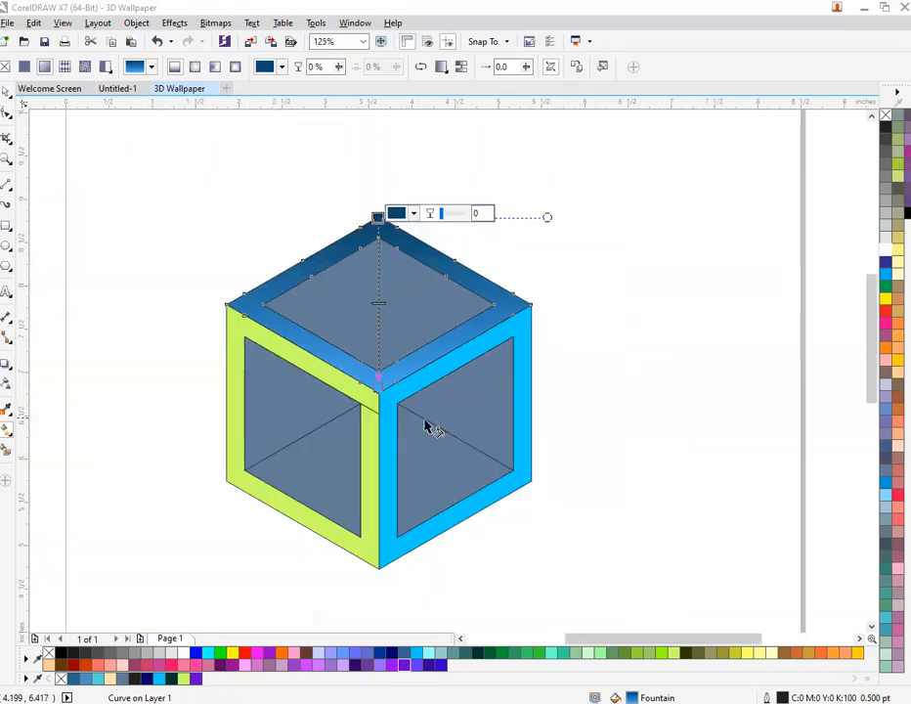
{"action": "left_click", "coordinate": [525, 481]}
{"action": "left_click_drag", "start_coordinate": [525, 480], "coordinate": [388, 398]}
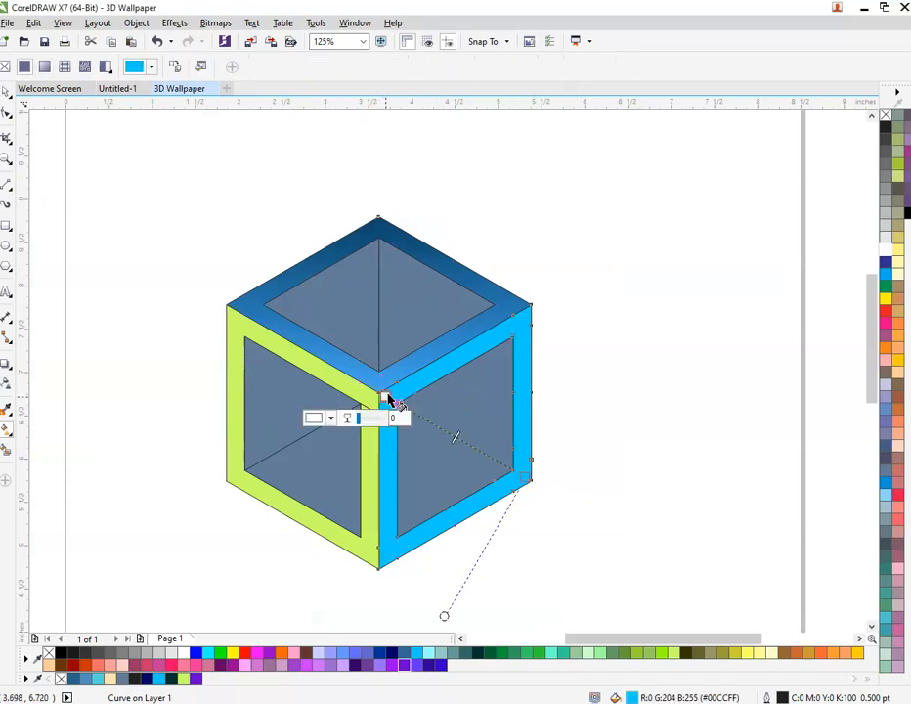
- Set the start color of the lower-right frame's gradient to the dark blue #0D476C sampled from the top frame's upper corner
{"action": "left_click", "coordinate": [525, 478]}
{"action": "left_click", "coordinate": [470, 500]}
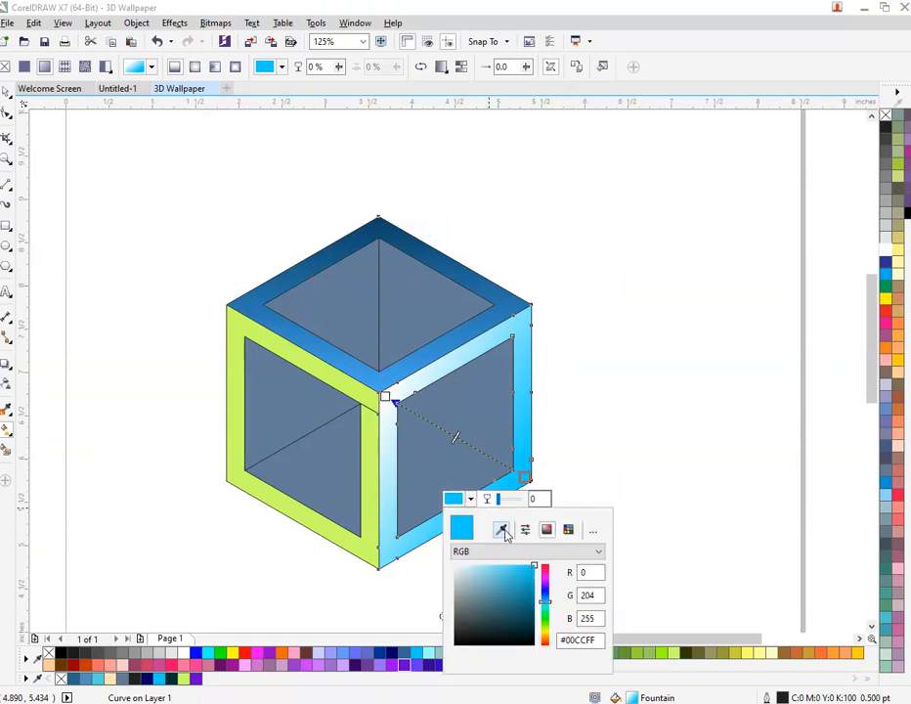
{"action": "left_click", "coordinate": [502, 530]}
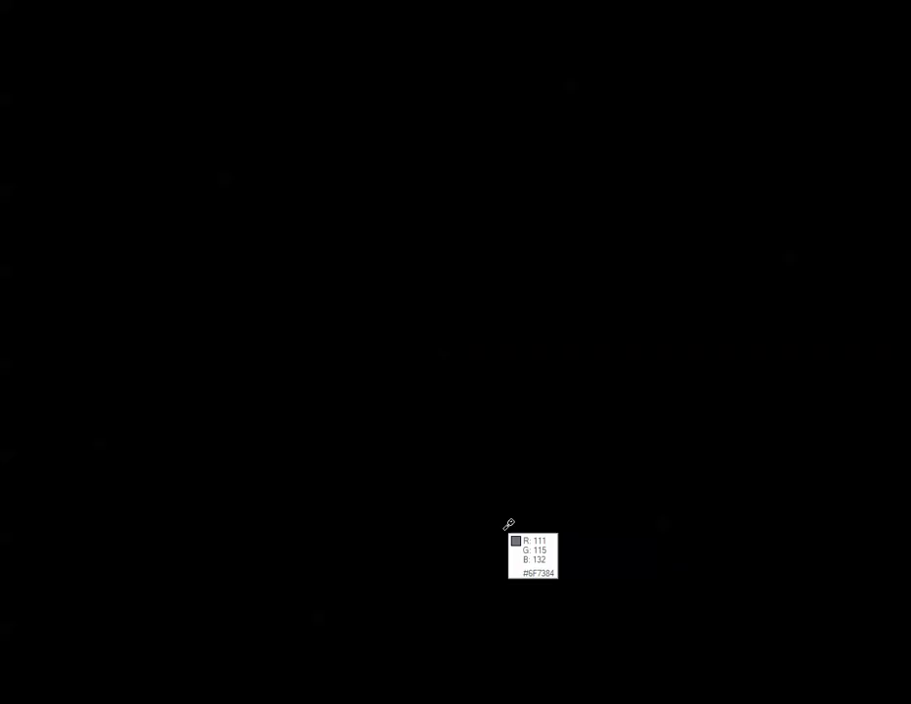
{"action": "left_click", "coordinate": [384, 217]}
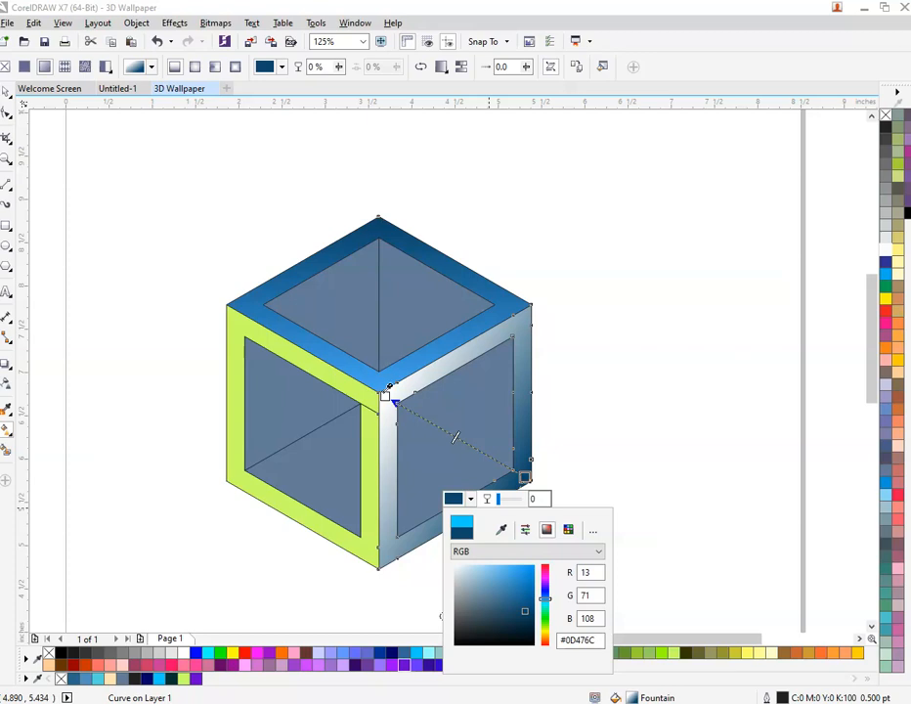
- Set the end color of the lower-right frame's gradient to the bright blue sampled from the top frame's lower corner
{"action": "left_click", "coordinate": [385, 395]}
{"action": "left_click", "coordinate": [332, 418]}
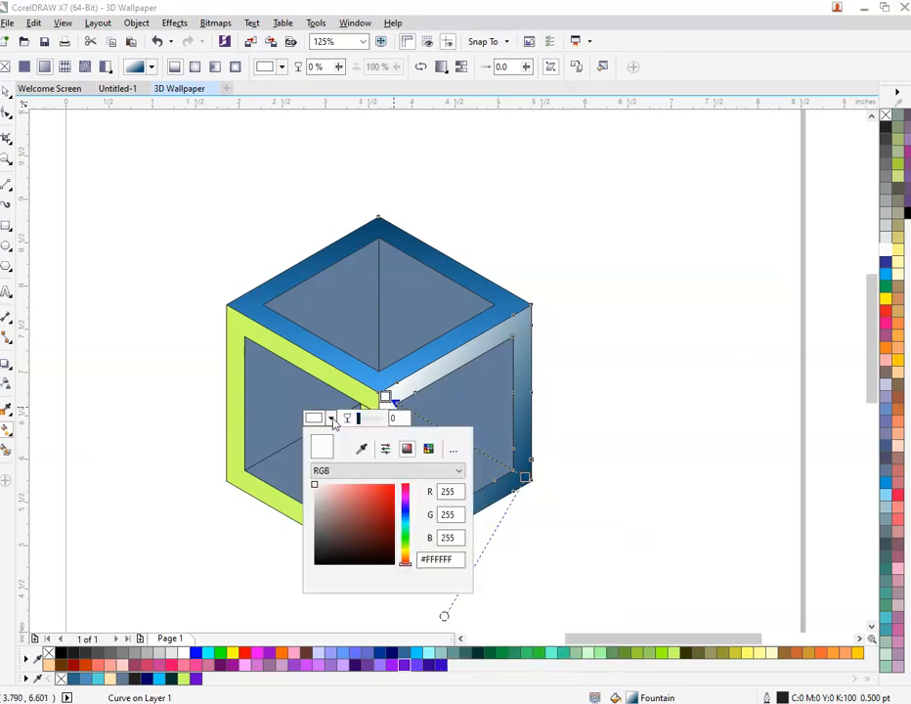
{"action": "left_click", "coordinate": [362, 444]}
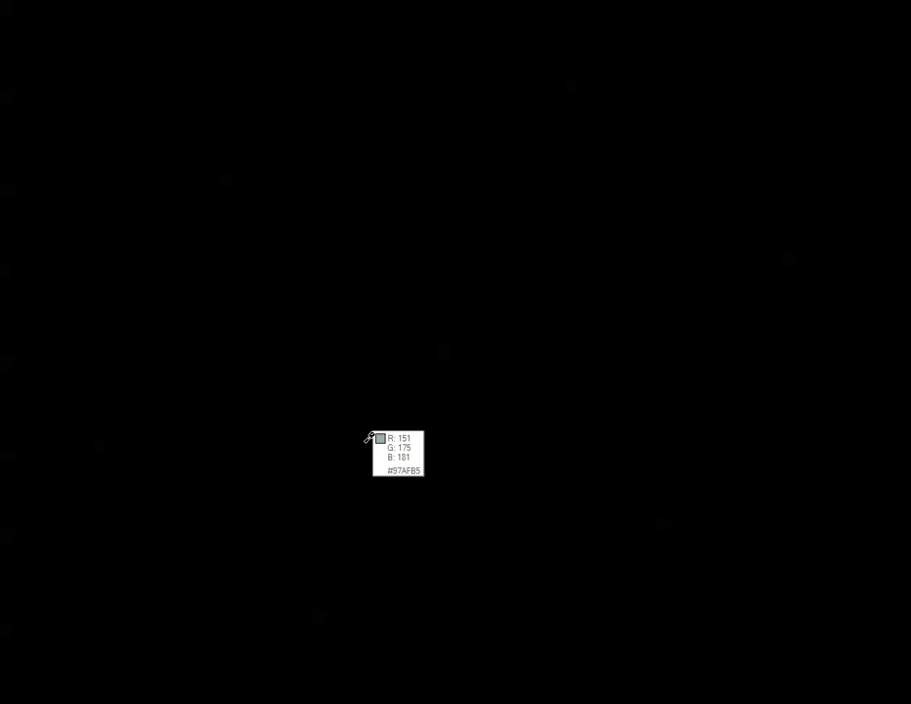
{"action": "left_click", "coordinate": [381, 381]}
{"action": "left_click", "coordinate": [234, 473]}
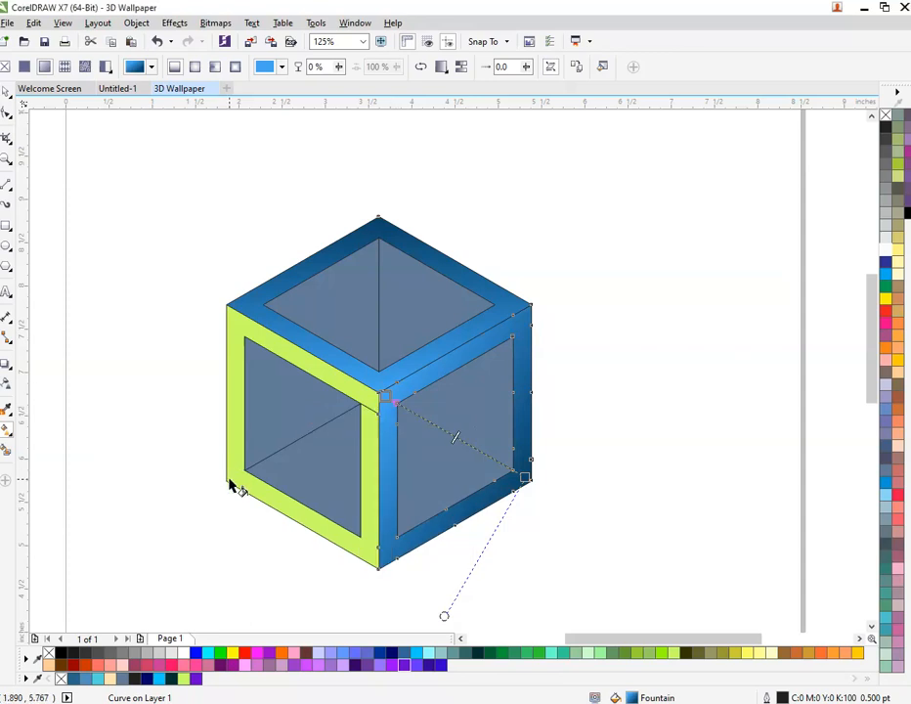
{"action": "left_click_drag", "start_coordinate": [226, 479], "coordinate": [371, 397]}
{"action": "key", "text": "ctrl+z"}
{"action": "key", "text": "ctrl+z"}
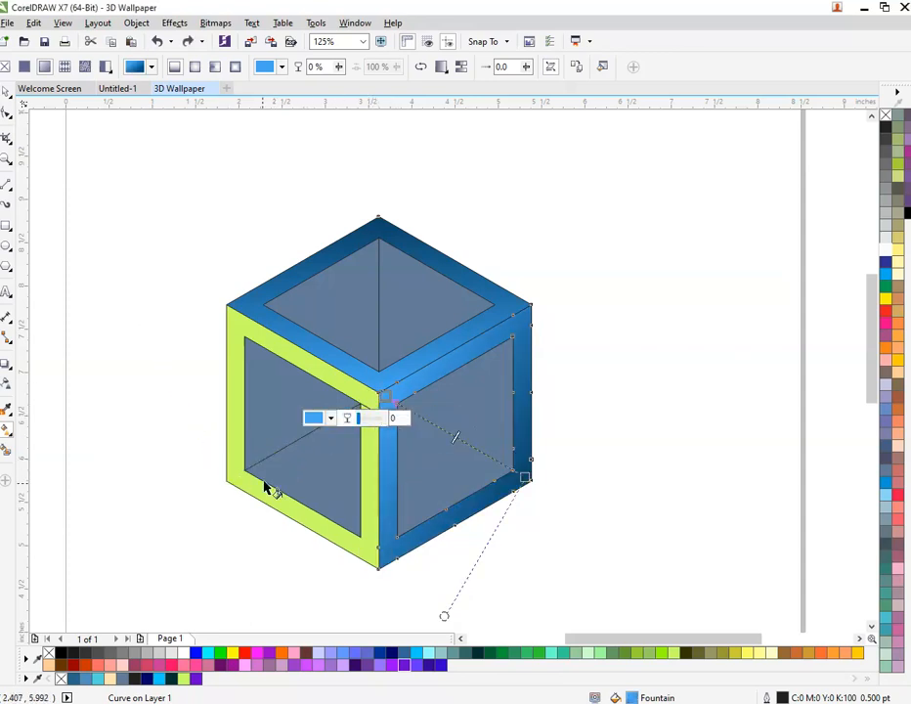
- Apply a linear fountain fill to the green lower-left frame, running from its outer lower corner to white at the cube's central corner
{"action": "left_click", "coordinate": [274, 497]}
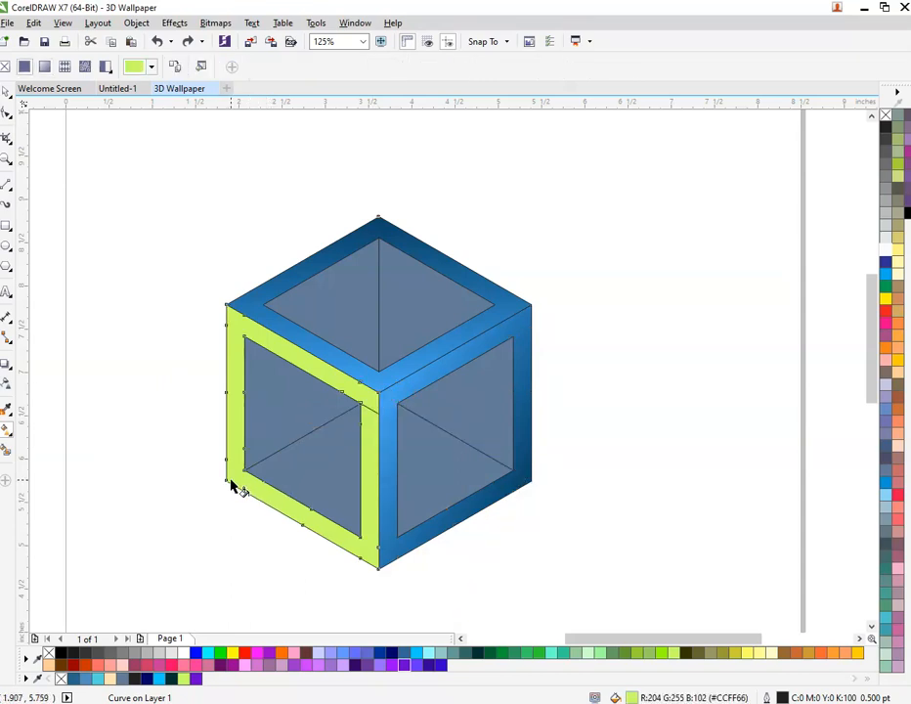
{"action": "left_click_drag", "start_coordinate": [230, 481], "coordinate": [391, 389]}
{"action": "scroll", "coordinate": [369, 403], "scroll_direction": "up", "scroll_amount": 3}
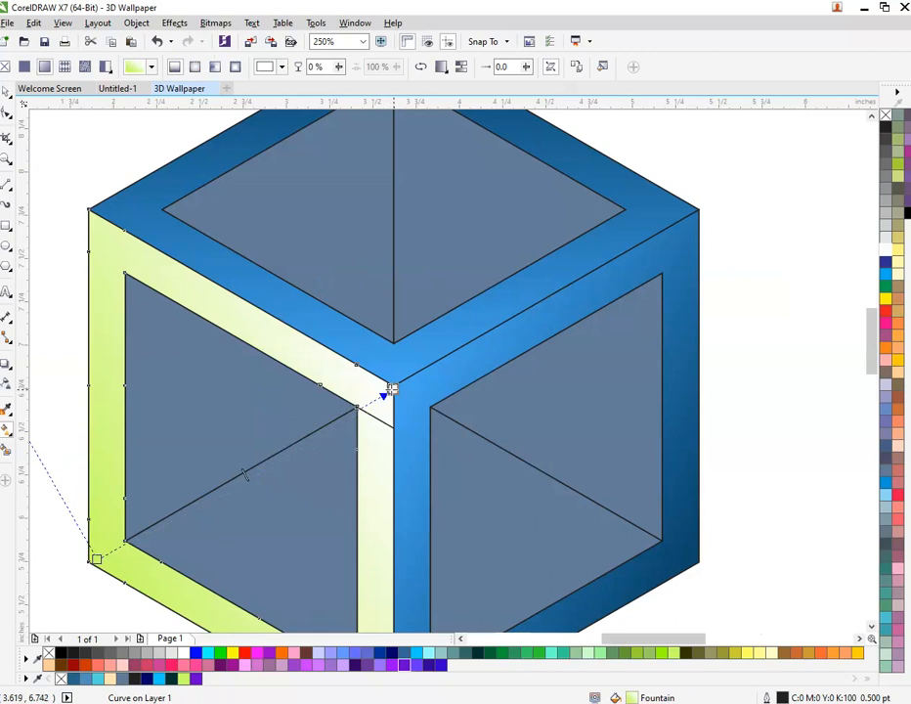
- Set the start color of the lower-left frame's gradient to the dark blue #0D476C sampled from the lower-right frame's outer lower corner
{"action": "left_click", "coordinate": [94, 557]}
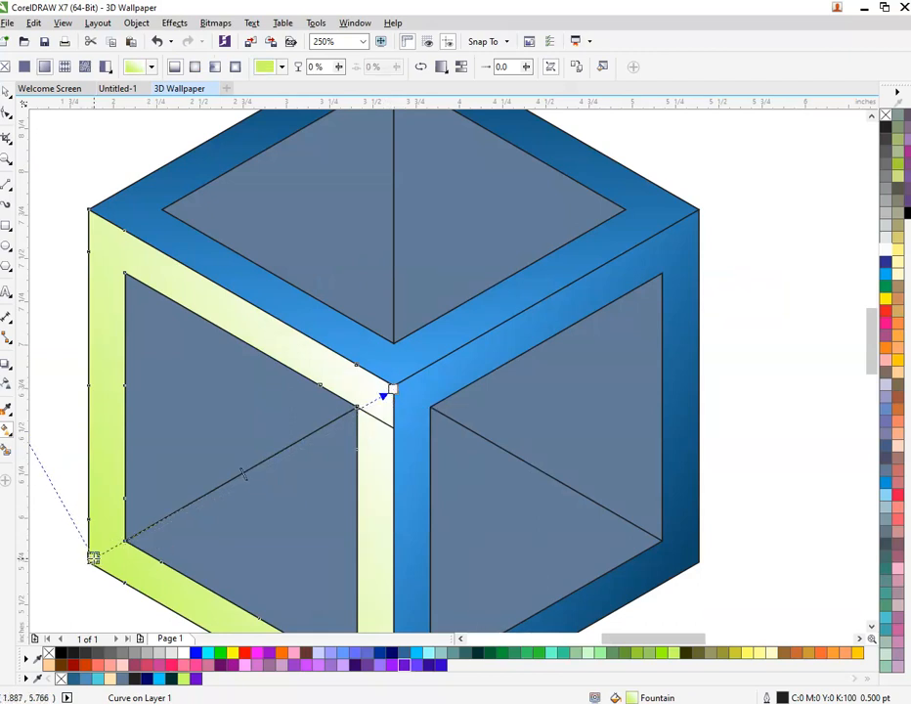
{"action": "left_click", "coordinate": [96, 579]}
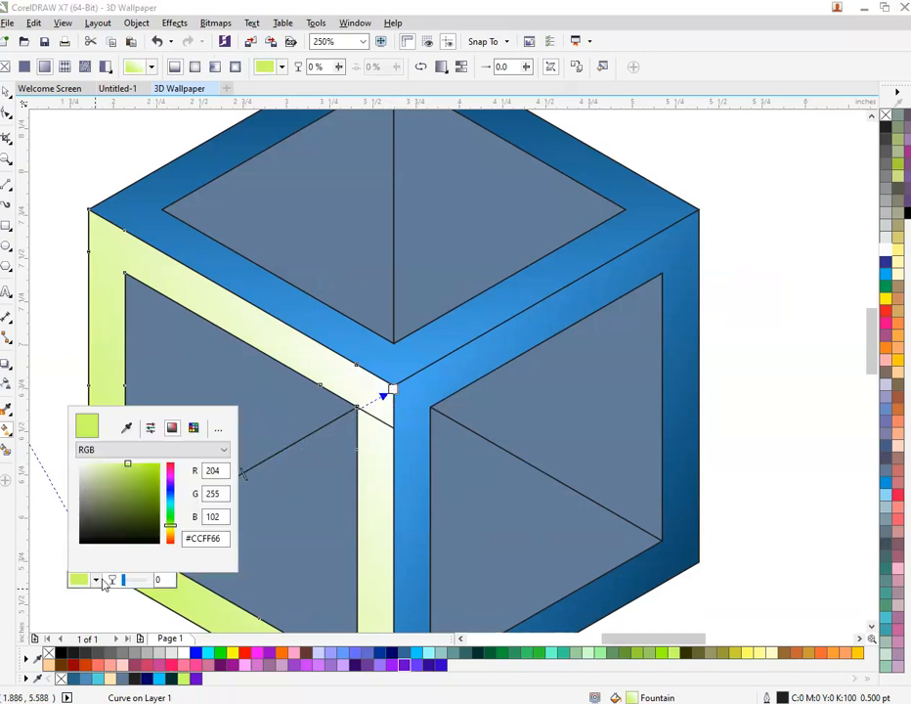
{"action": "left_click", "coordinate": [126, 427]}
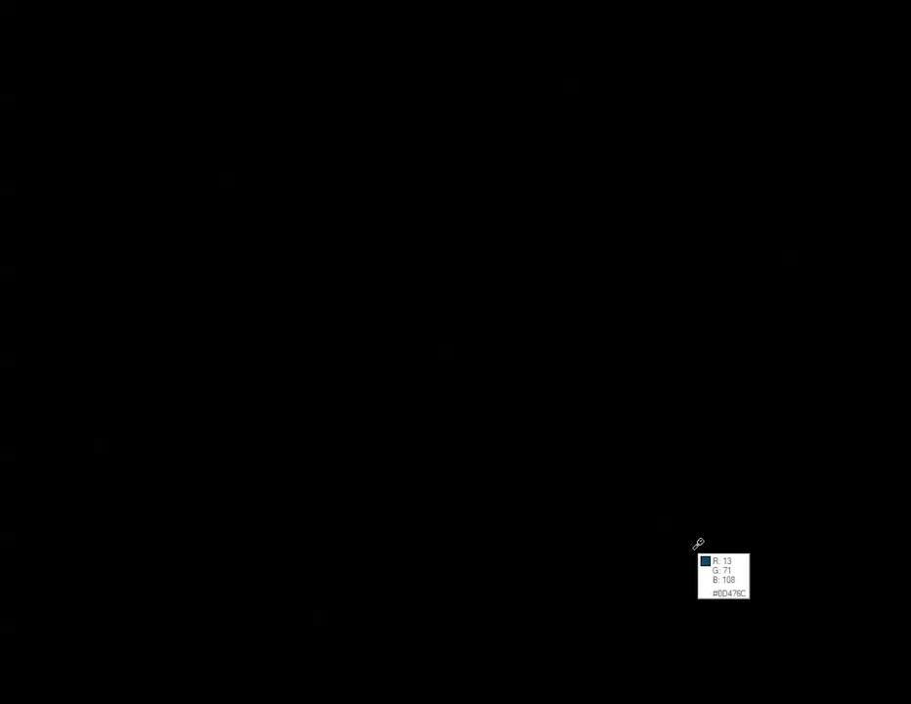
{"action": "left_click", "coordinate": [694, 548]}
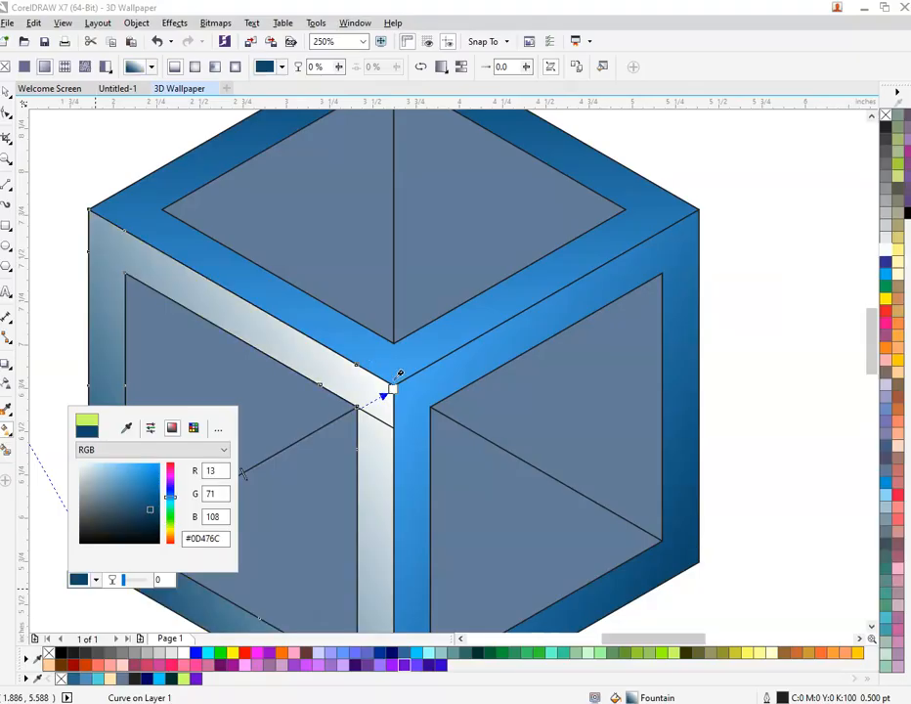
- Set the end color of the lower-left frame's gradient to the bright blue sampled from the top frame's lower corner
{"action": "left_click", "coordinate": [242, 473]}
{"action": "left_click", "coordinate": [392, 390]}
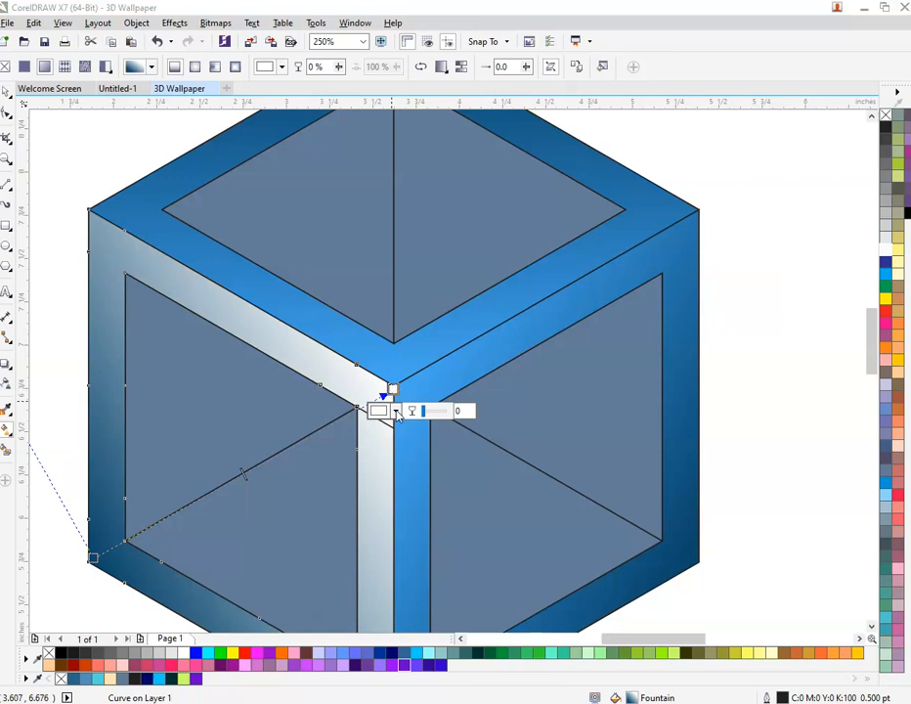
{"action": "left_click", "coordinate": [396, 411]}
{"action": "left_click", "coordinate": [426, 443]}
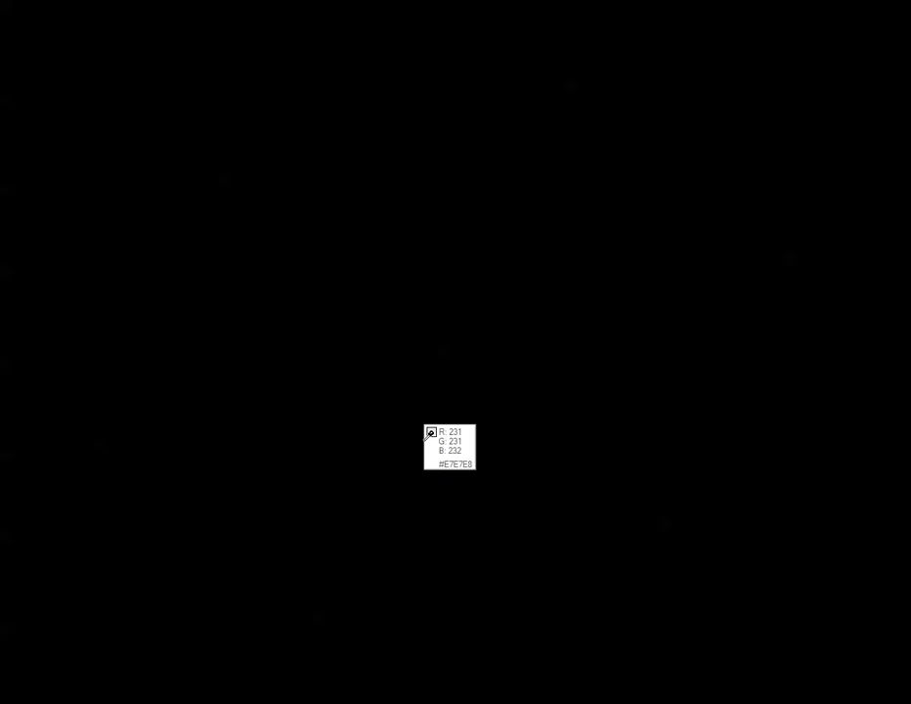
{"action": "left_click", "coordinate": [396, 374]}
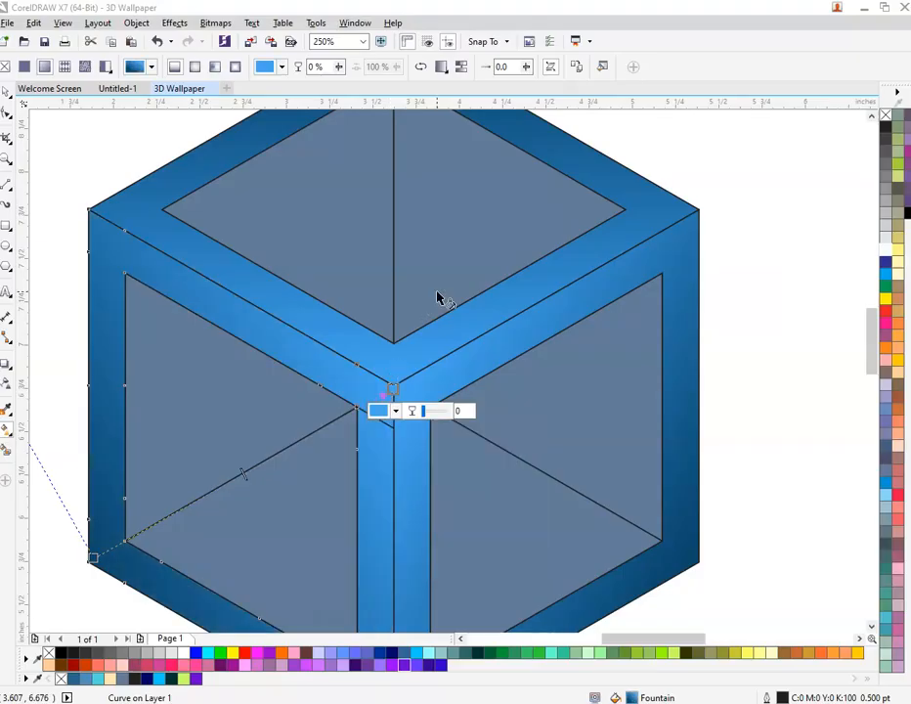
- Apply a linear fountain fill to the top face's right inner triangle, running from beyond its outer edge to white at its lower corner
{"action": "scroll", "coordinate": [438, 299], "scroll_direction": "down", "scroll_amount": 2}
{"action": "scroll", "coordinate": [458, 246], "scroll_direction": "up", "scroll_amount": 2}
{"action": "left_click", "coordinate": [494, 242]}
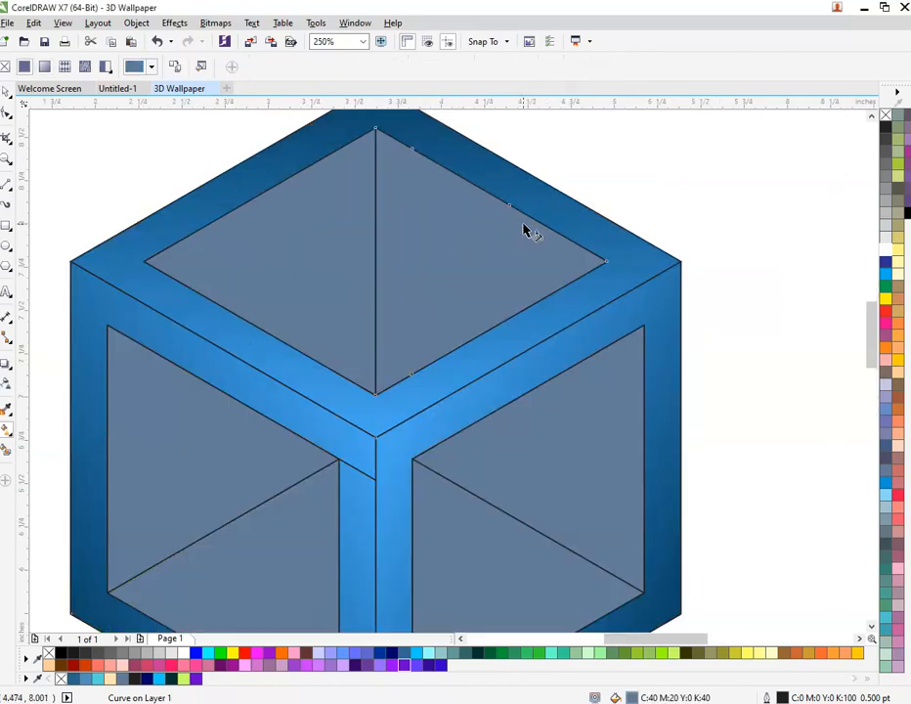
{"action": "left_click_drag", "start_coordinate": [384, 373], "coordinate": [478, 258]}
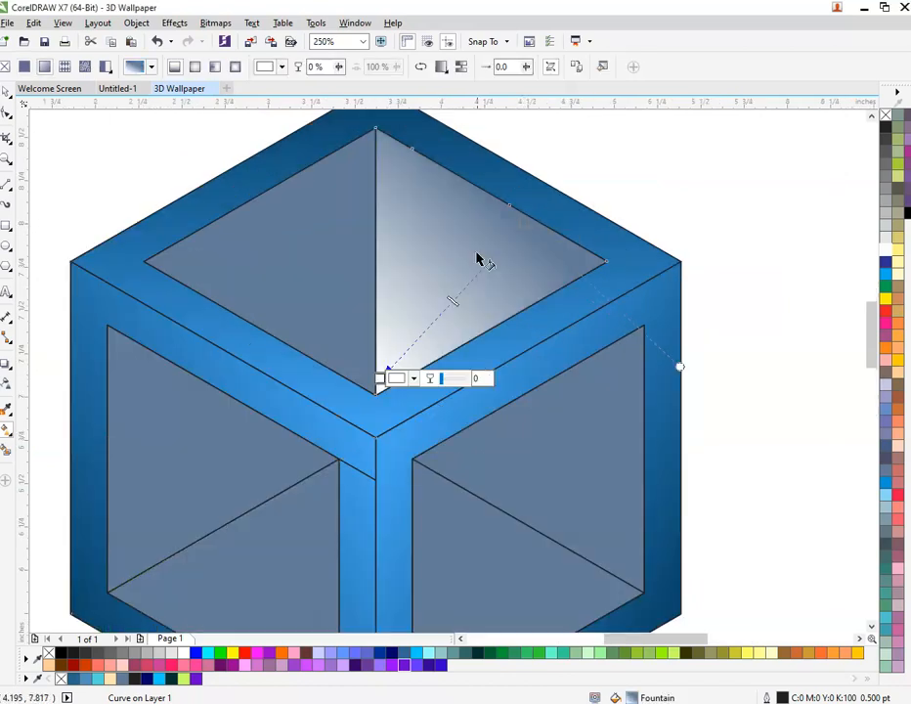
{"action": "left_click_drag", "start_coordinate": [529, 224], "coordinate": [543, 177]}
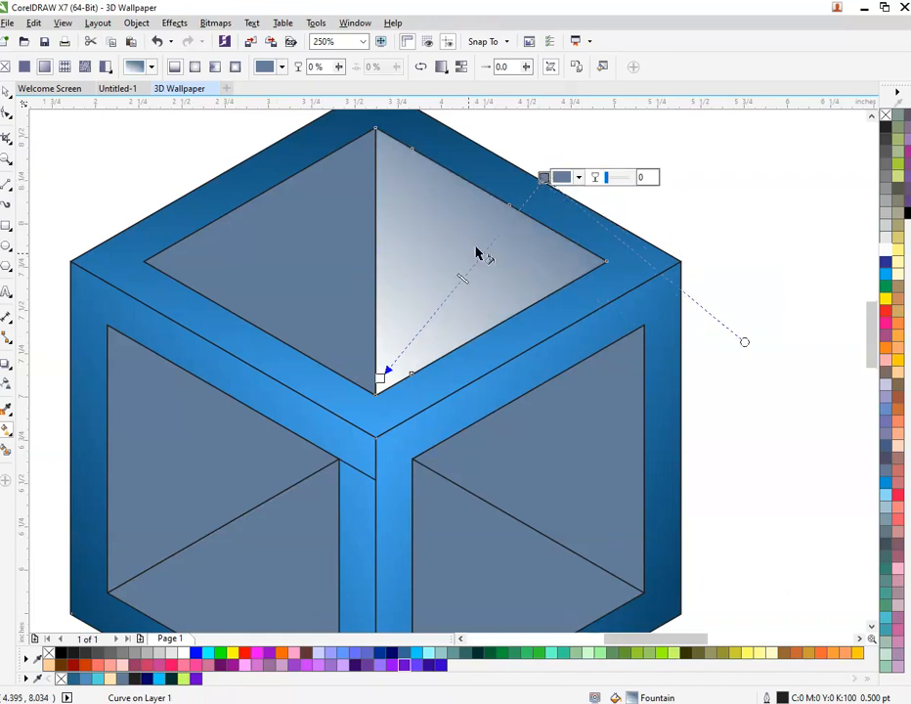
- Set the start color of the top-right triangle's gradient to the turquoise #53D2DB sampled from the document palette
{"action": "left_click", "coordinate": [578, 177]}
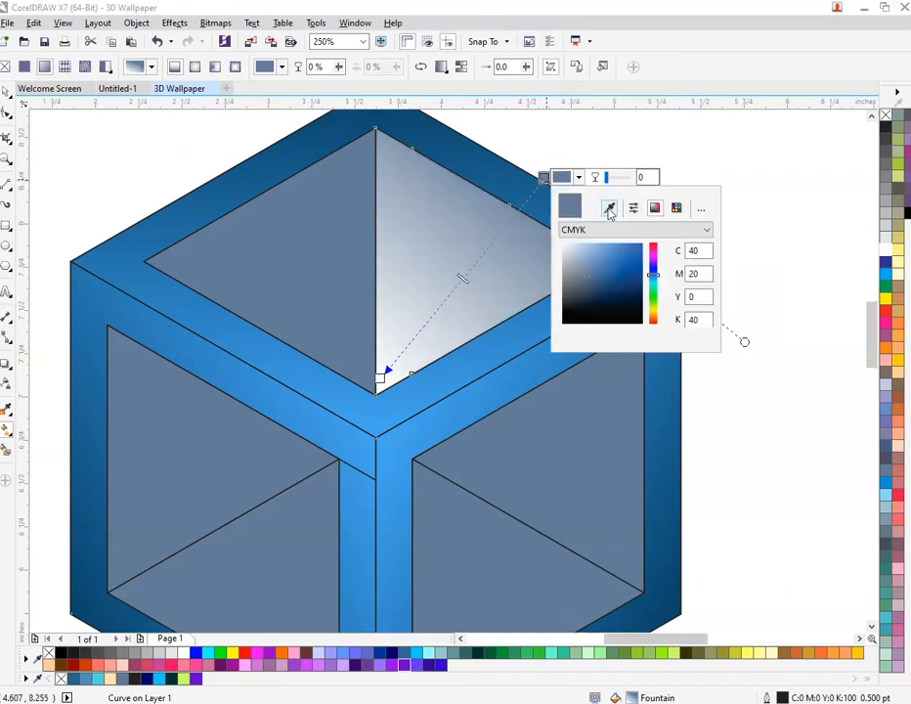
{"action": "left_click", "coordinate": [608, 211]}
{"action": "left_click", "coordinate": [103, 676]}
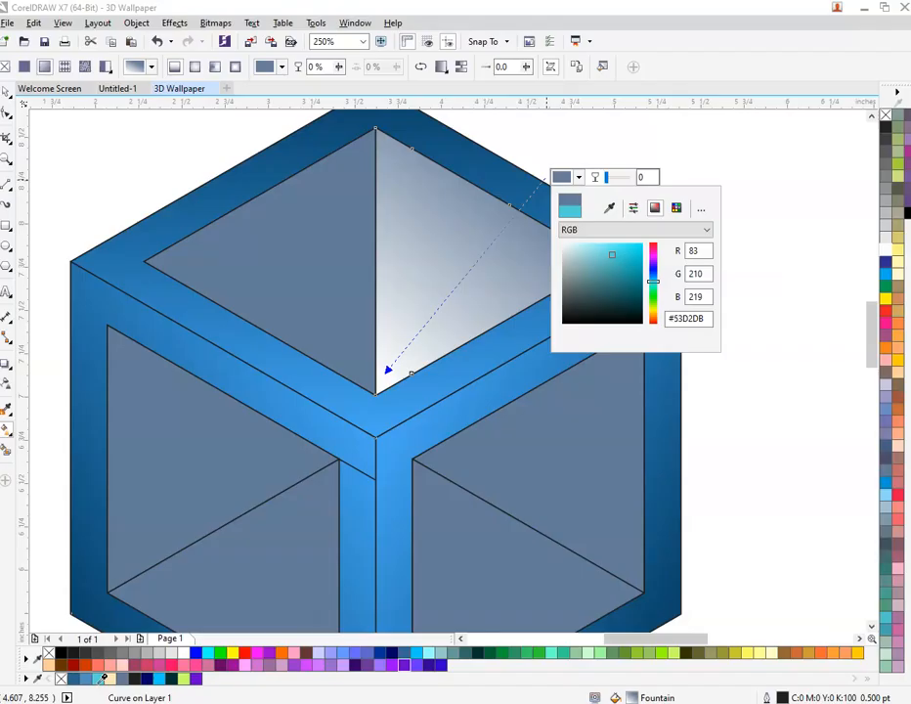
- Set the end color of the top-right triangle's gradient to the light peach sampled from the document palette
{"action": "left_click", "coordinate": [381, 377]}
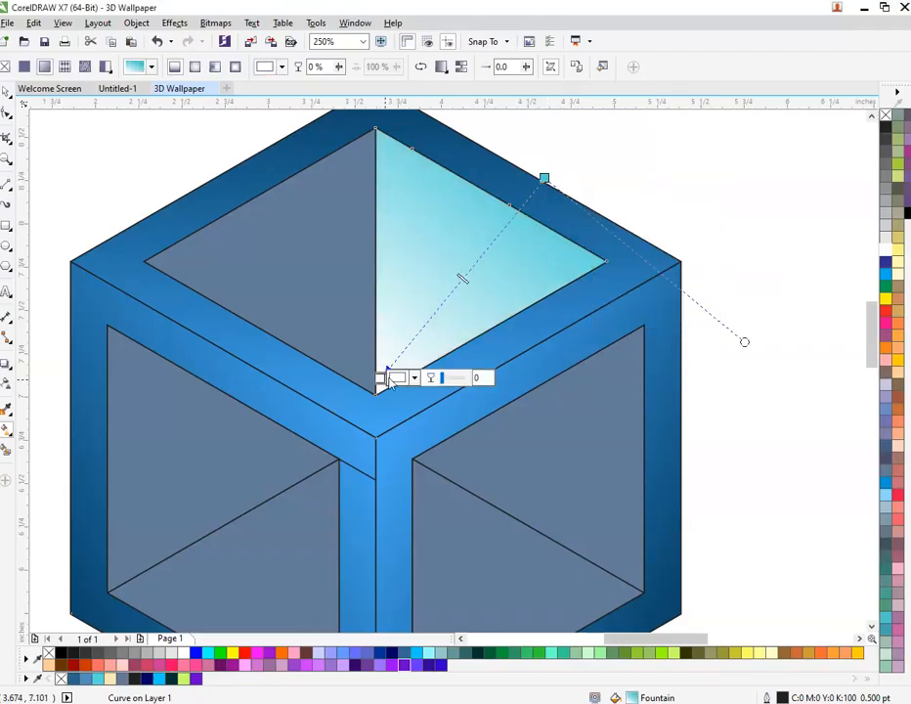
{"action": "left_click", "coordinate": [414, 378]}
{"action": "left_click", "coordinate": [444, 408]}
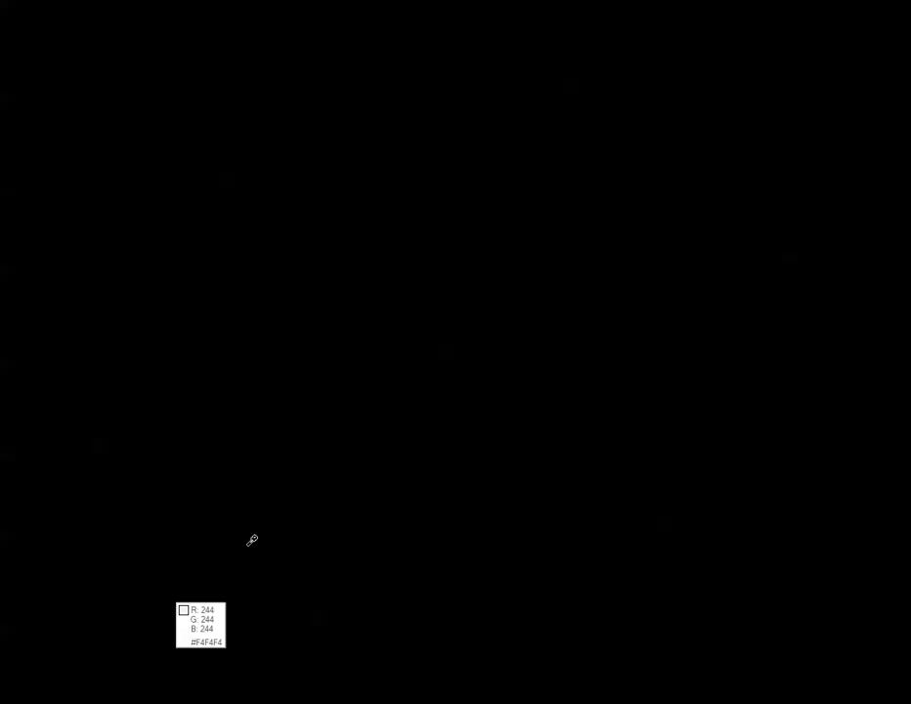
{"action": "left_click", "coordinate": [115, 674]}
{"action": "left_click", "coordinate": [618, 189]}
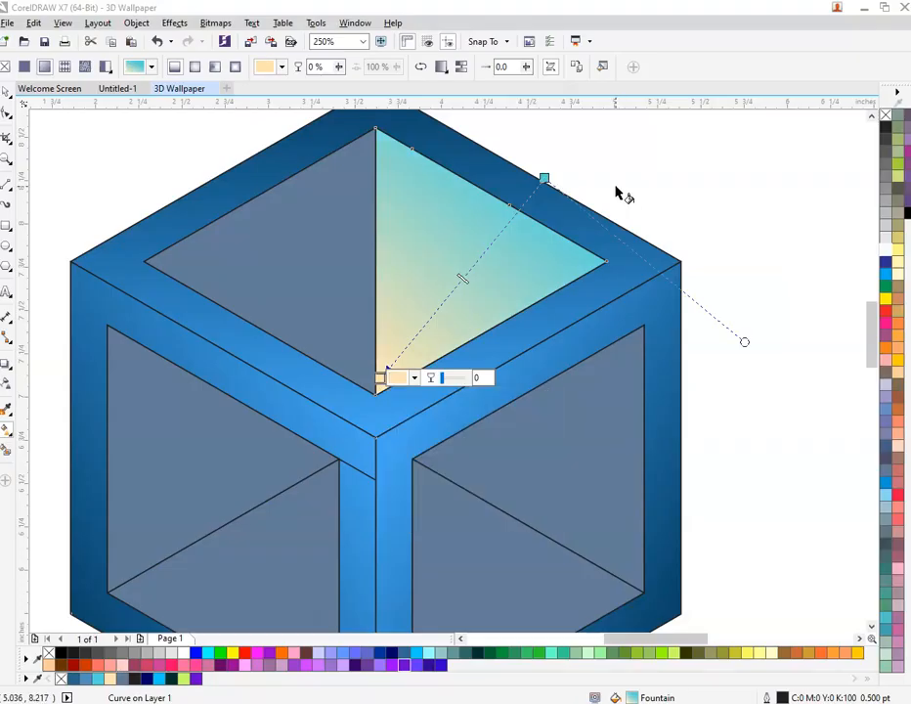
- Apply a linear fountain fill to the top face's left inner triangle, running from the frame's outer edge to white at the triangle's lower corner
{"action": "left_click_drag", "start_coordinate": [368, 384], "coordinate": [236, 168]}
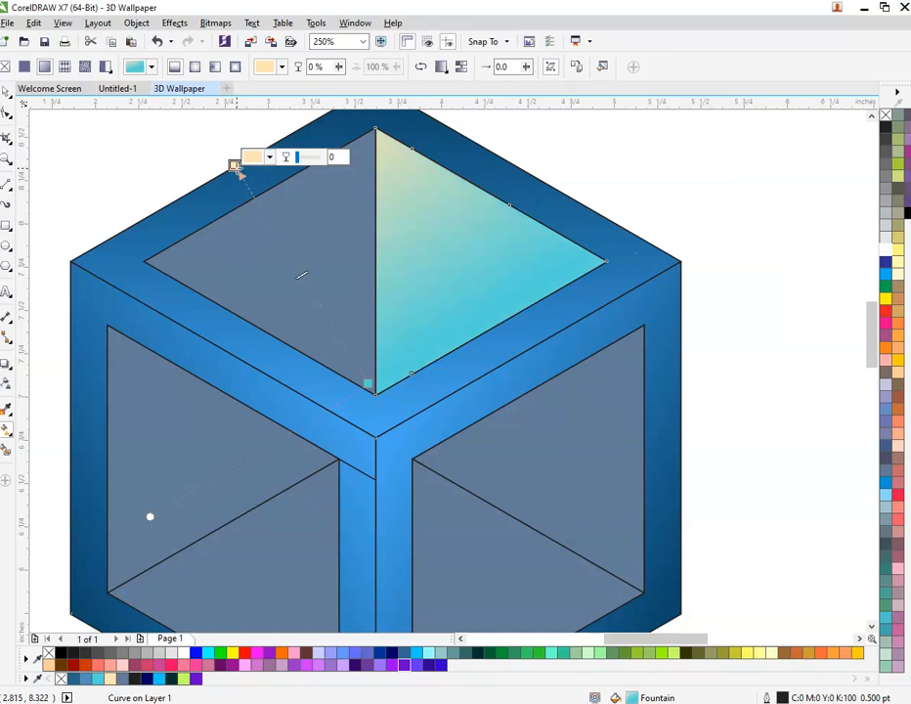
{"action": "key", "text": "ctrl+z"}
{"action": "left_click", "coordinate": [310, 300]}
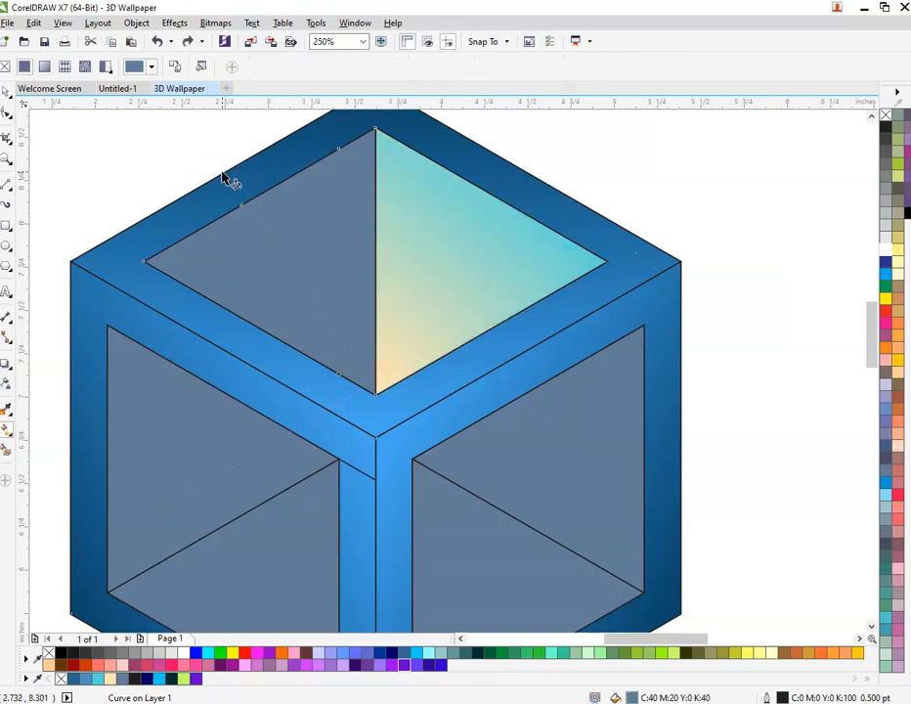
{"action": "left_click_drag", "start_coordinate": [223, 173], "coordinate": [369, 390]}
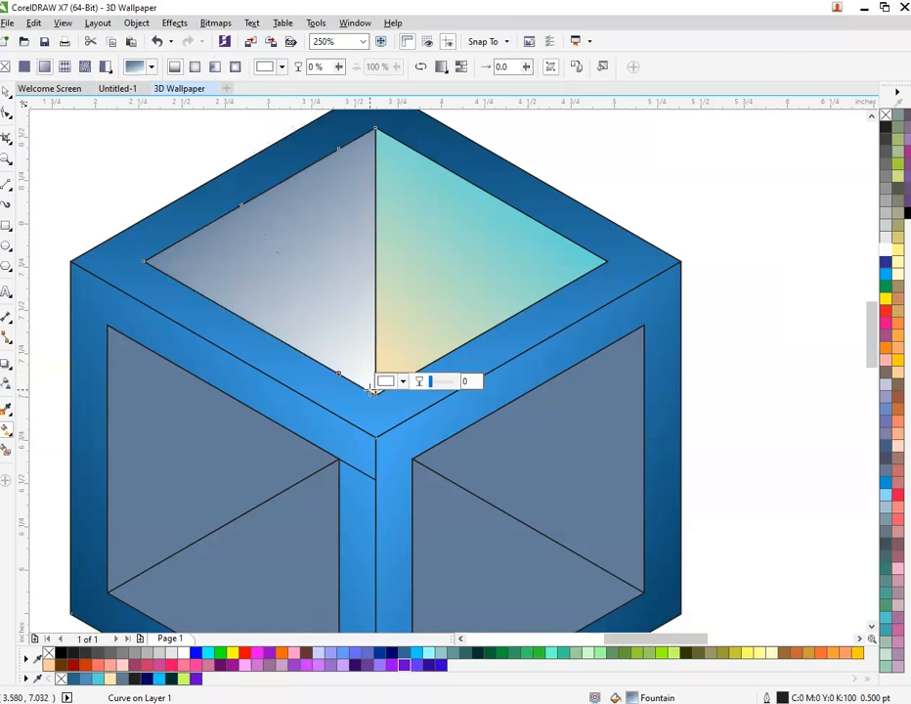
- Set the end color of the top-left triangle's gradient to the peach #F7E2B5 sampled from the adjacent triangle's lower corner
{"action": "left_click", "coordinate": [402, 384]}
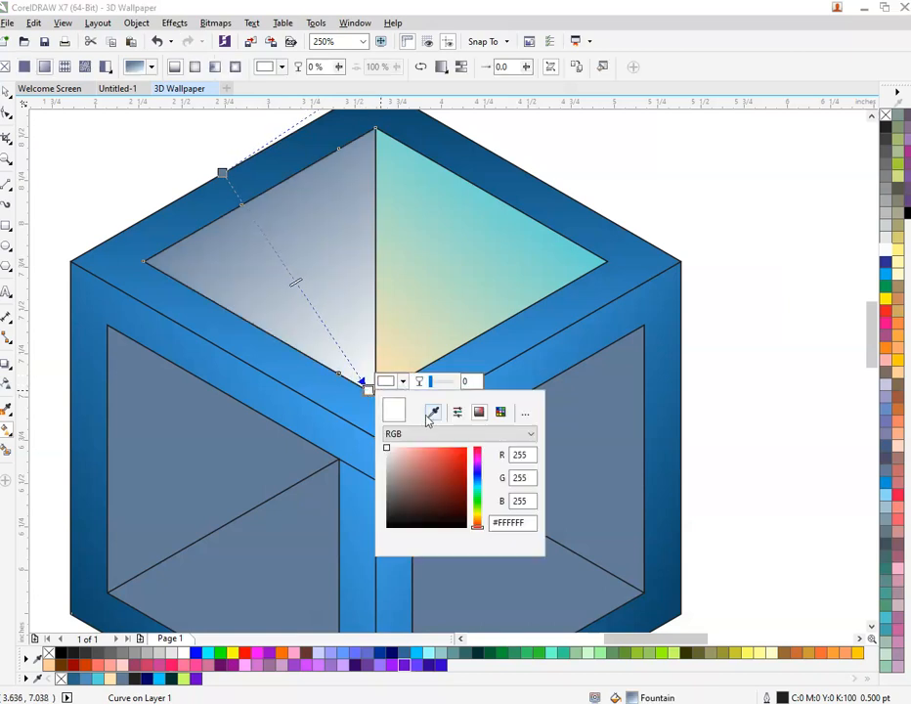
{"action": "left_click", "coordinate": [434, 414]}
{"action": "left_click", "coordinate": [385, 364]}
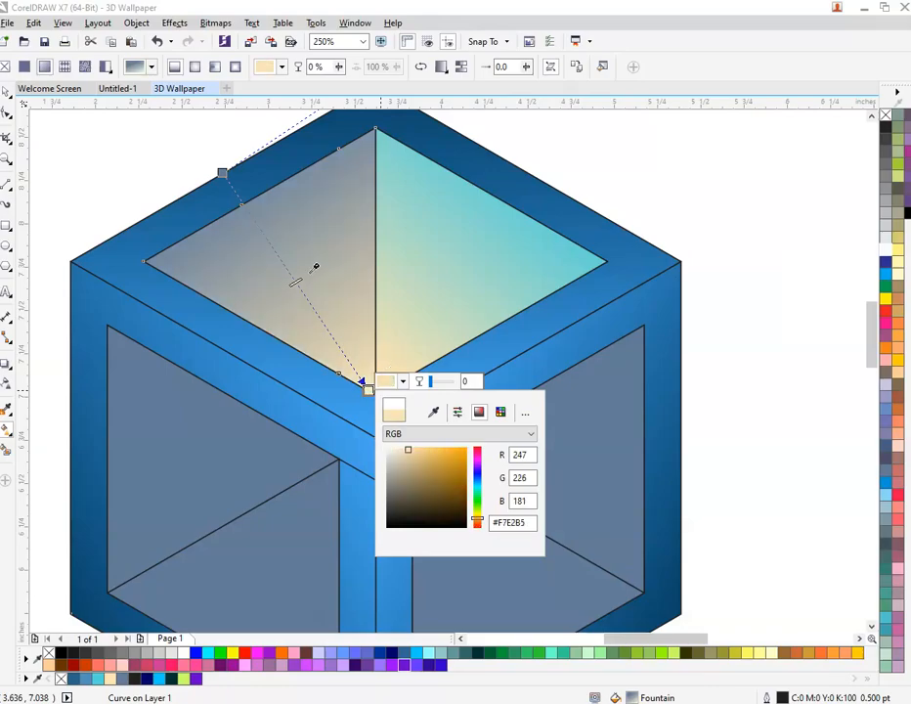
- Set the start color of the top-left triangle's gradient to the turquoise sampled from the adjacent triangle's outer corner
{"action": "left_click", "coordinate": [223, 172]}
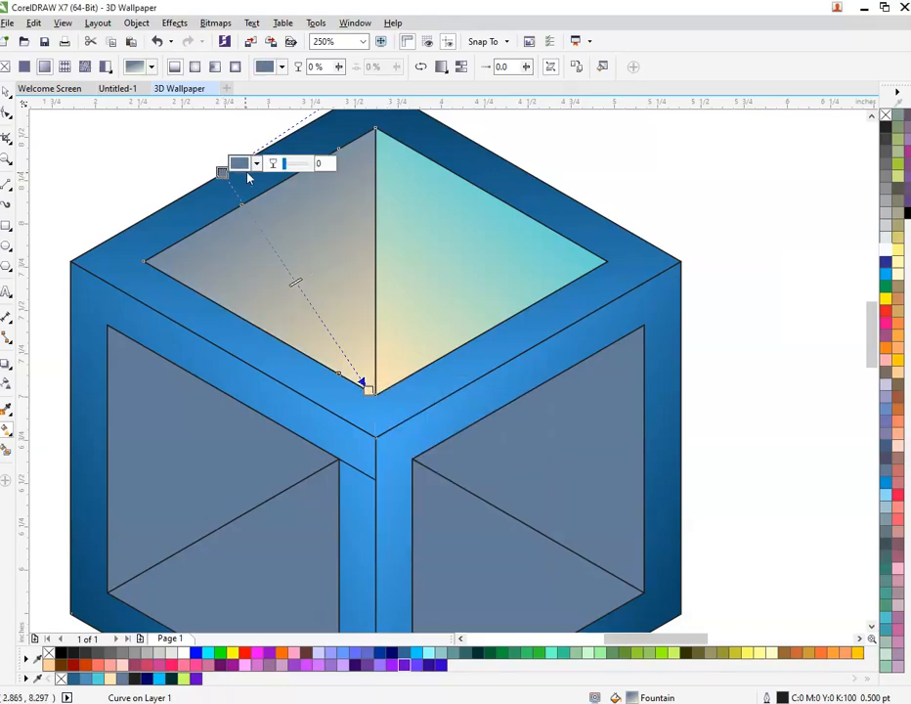
{"action": "left_click", "coordinate": [256, 164]}
{"action": "left_click", "coordinate": [288, 194]}
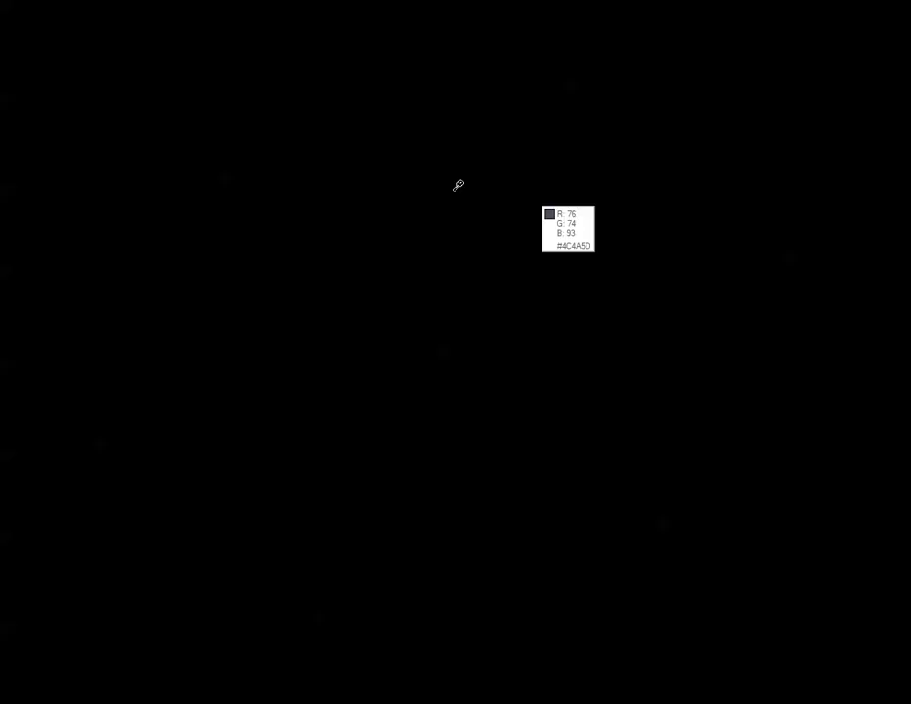
{"action": "left_click", "coordinate": [604, 256]}
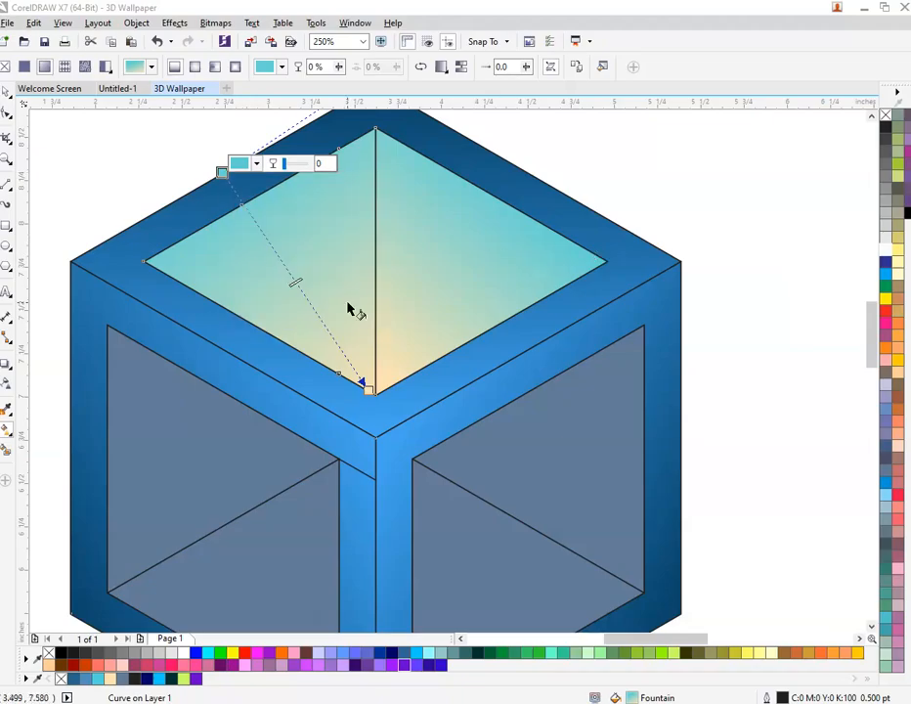
- Apply a linear fountain fill to the left face's upper triangle, running from the frame's outer edge to white near the cube's center
{"action": "key", "text": "space"}
{"action": "scroll", "coordinate": [252, 415], "scroll_direction": "down", "scroll_amount": 2}
{"action": "scroll", "coordinate": [197, 533], "scroll_direction": "up", "scroll_amount": 2}
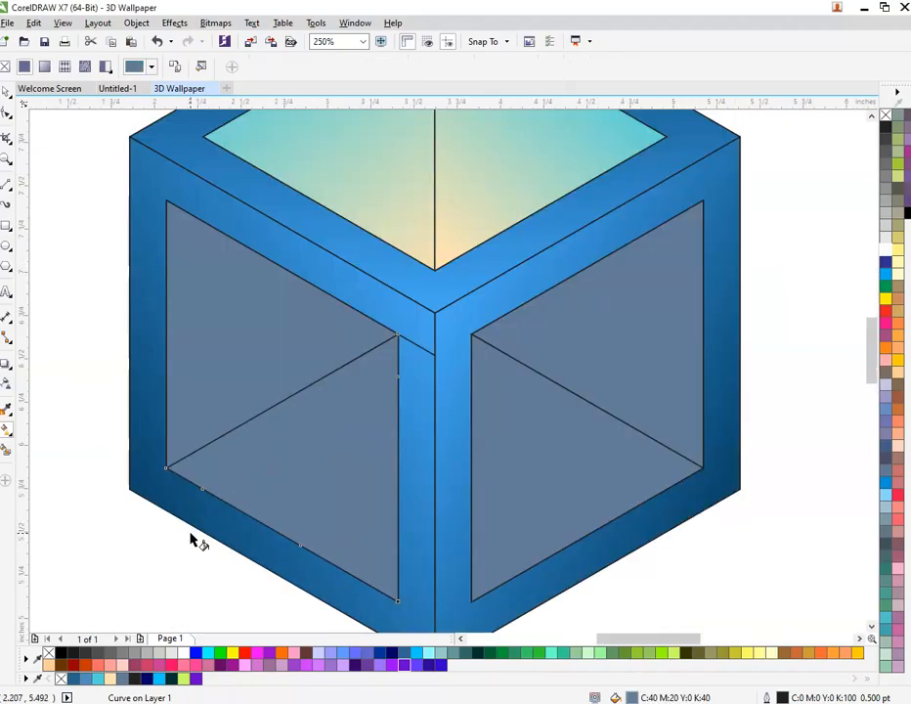
{"action": "left_click", "coordinate": [264, 315]}
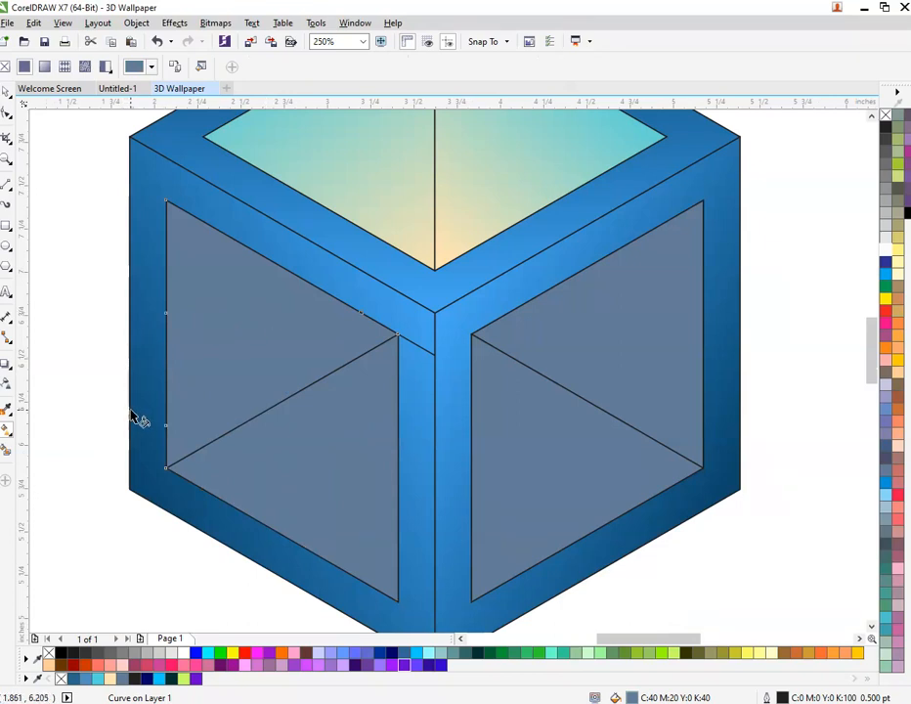
{"action": "left_click_drag", "start_coordinate": [129, 408], "coordinate": [387, 330]}
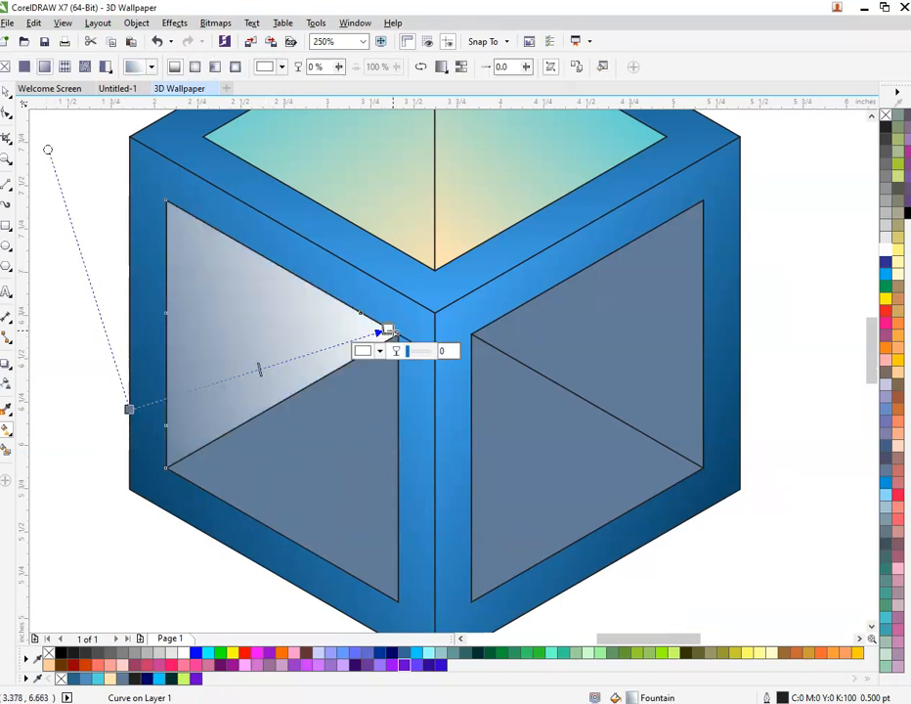
- Set the end color of the left face's upper triangle gradient to the peach sampled from the top face's lower corner
{"action": "left_click", "coordinate": [381, 354]}
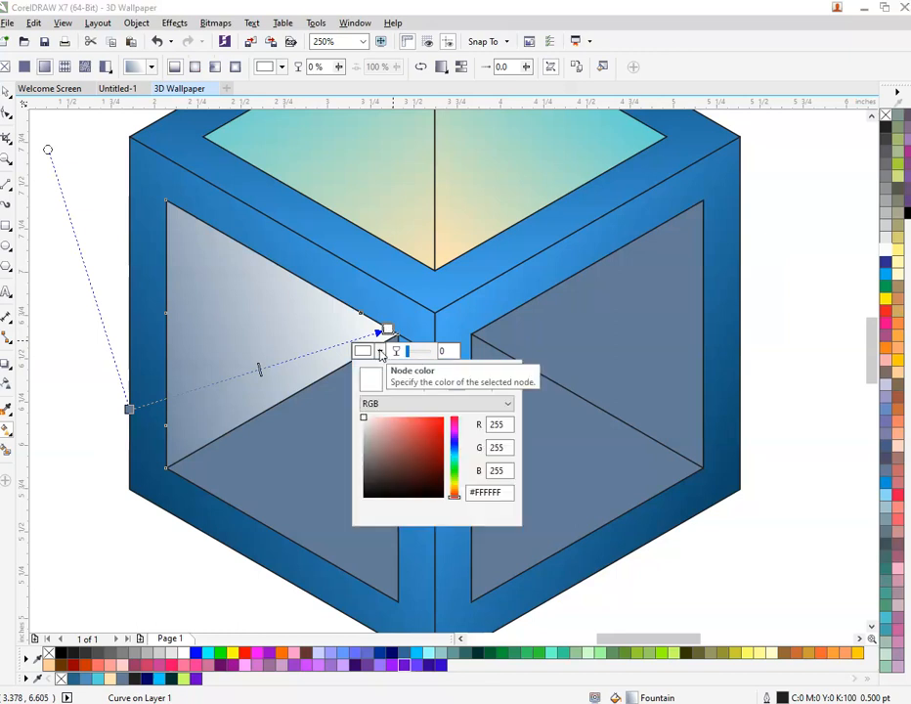
{"action": "left_click", "coordinate": [411, 379]}
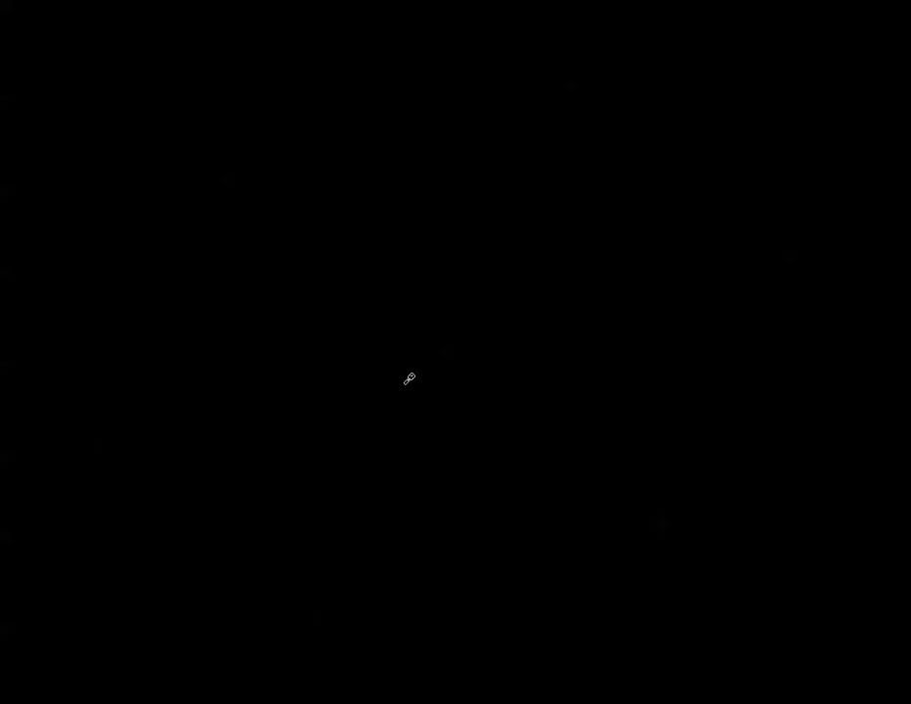
{"action": "left_click", "coordinate": [441, 258]}
- Set the start color of the left face's upper triangle gradient to the turquoise sampled from the top-left triangle's outer corner
{"action": "left_click", "coordinate": [130, 408]}
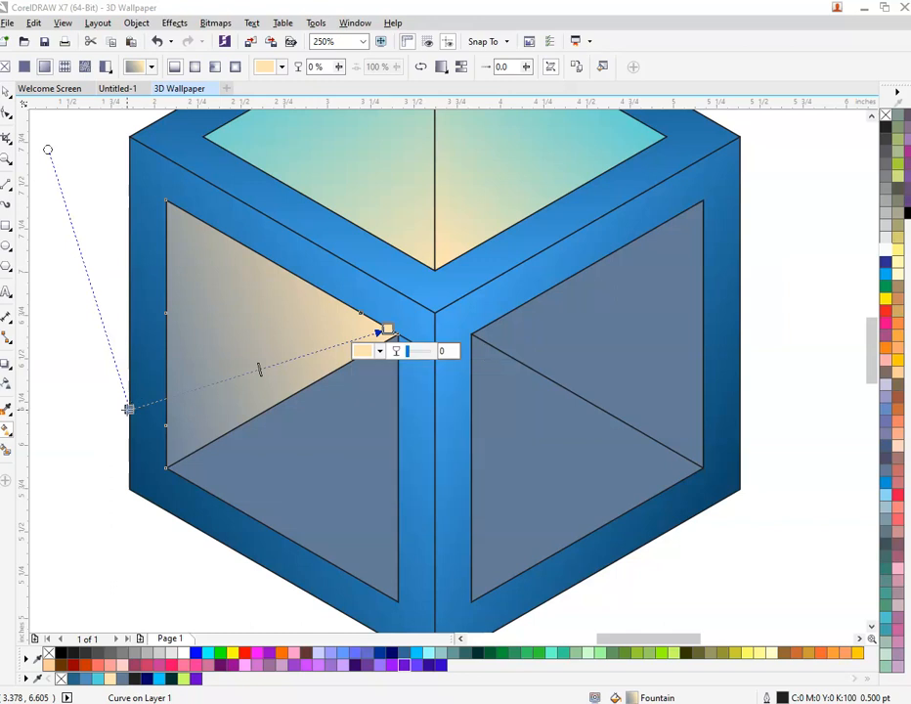
{"action": "left_click", "coordinate": [130, 408]}
{"action": "left_click", "coordinate": [121, 431]}
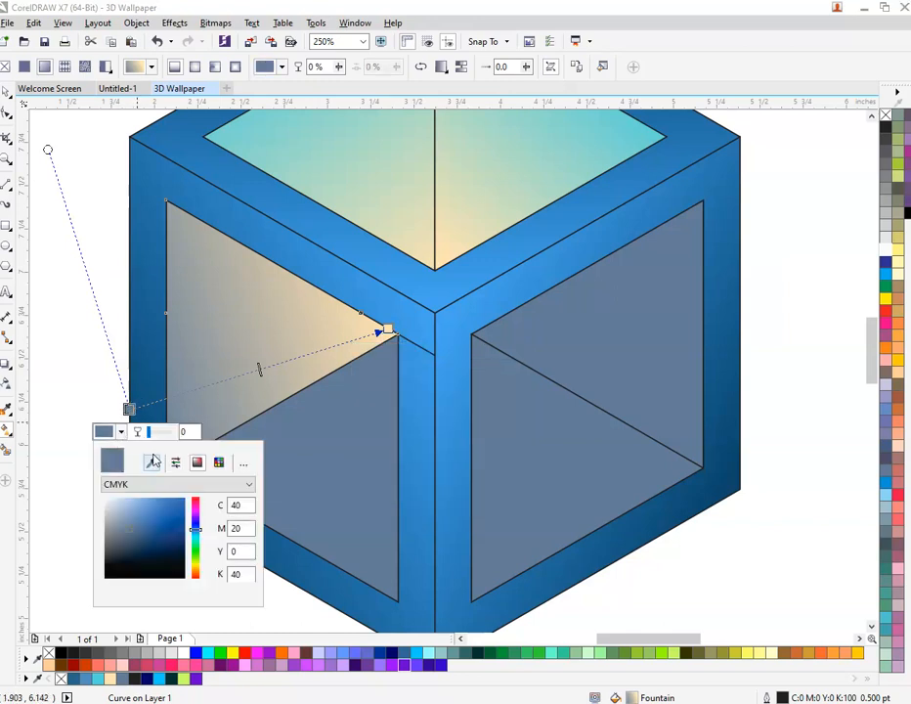
{"action": "left_click", "coordinate": [154, 462]}
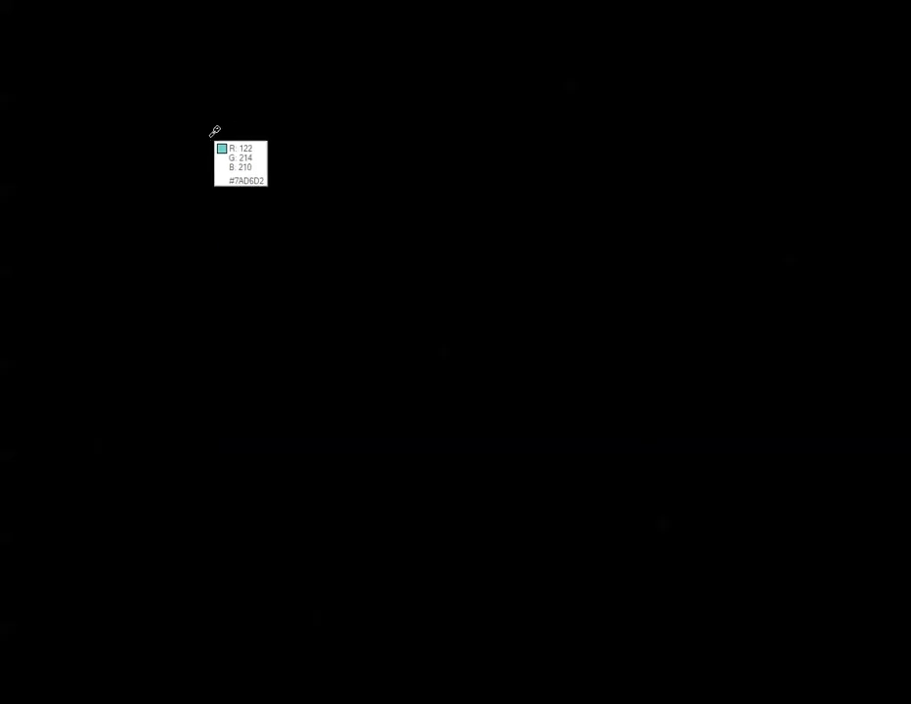
{"action": "left_click", "coordinate": [211, 133]}
- Apply a linear fountain fill to the left face's lower triangle, running from its outer lower edge to white at its upper inner corner
{"action": "left_click", "coordinate": [346, 481]}
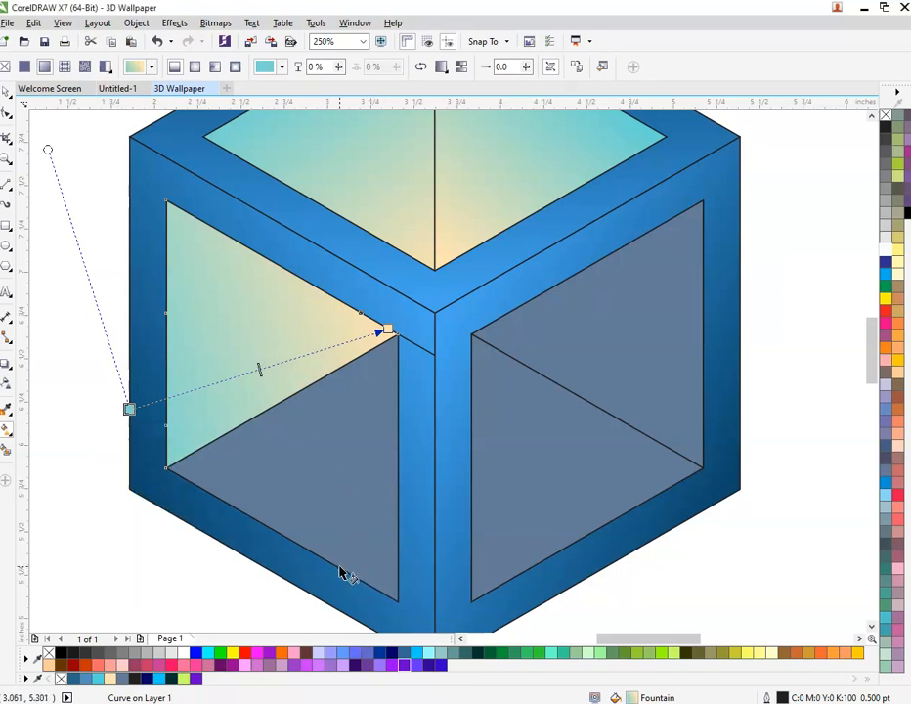
{"action": "left_click_drag", "start_coordinate": [340, 571], "coordinate": [397, 339]}
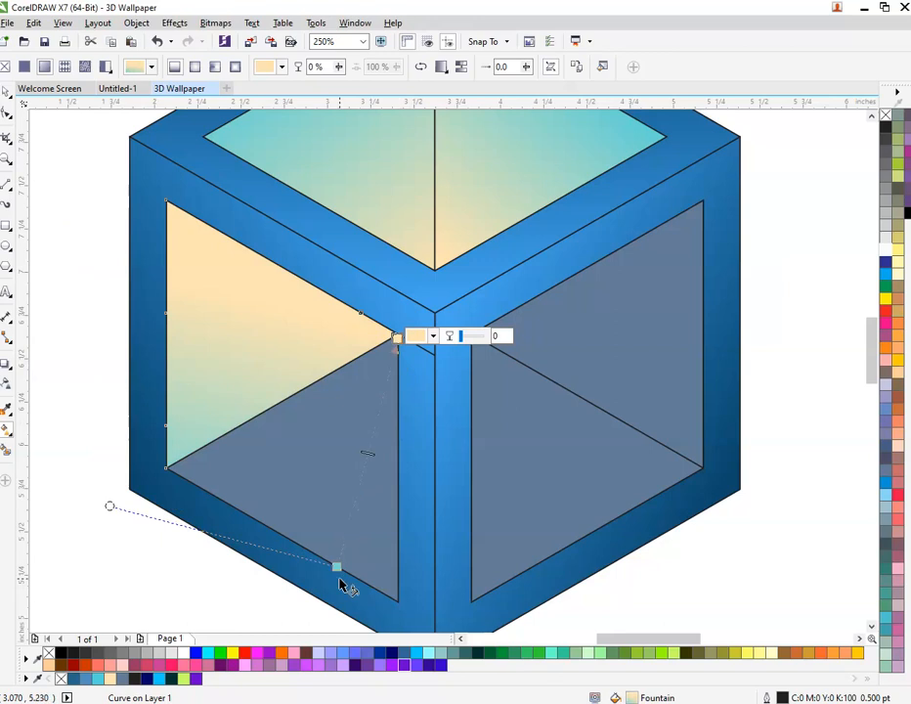
{"action": "left_click", "coordinate": [389, 520]}
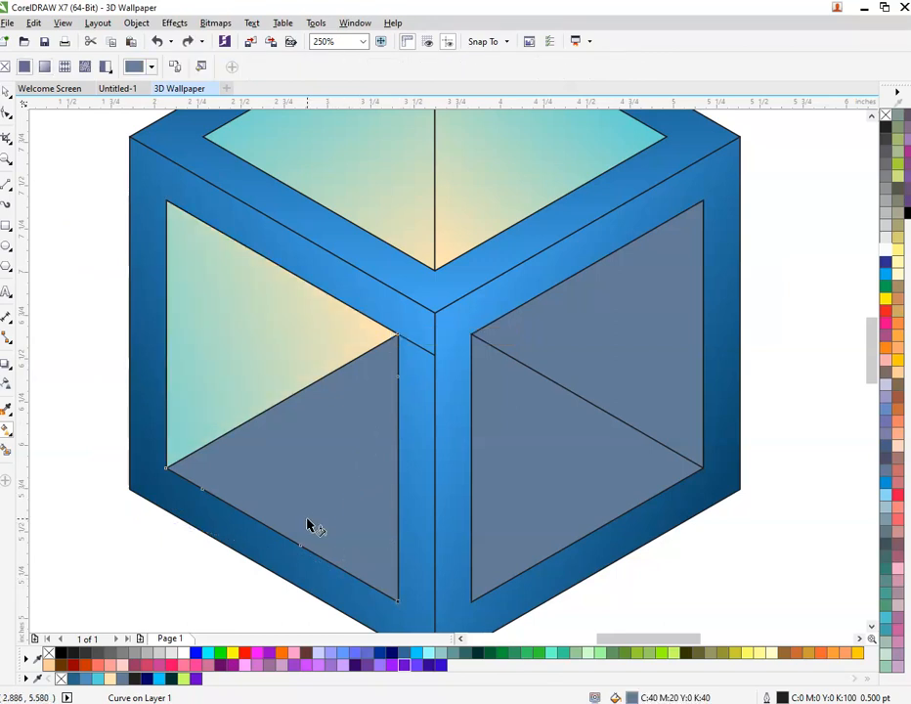
{"action": "left_click_drag", "start_coordinate": [372, 386], "coordinate": [391, 346]}
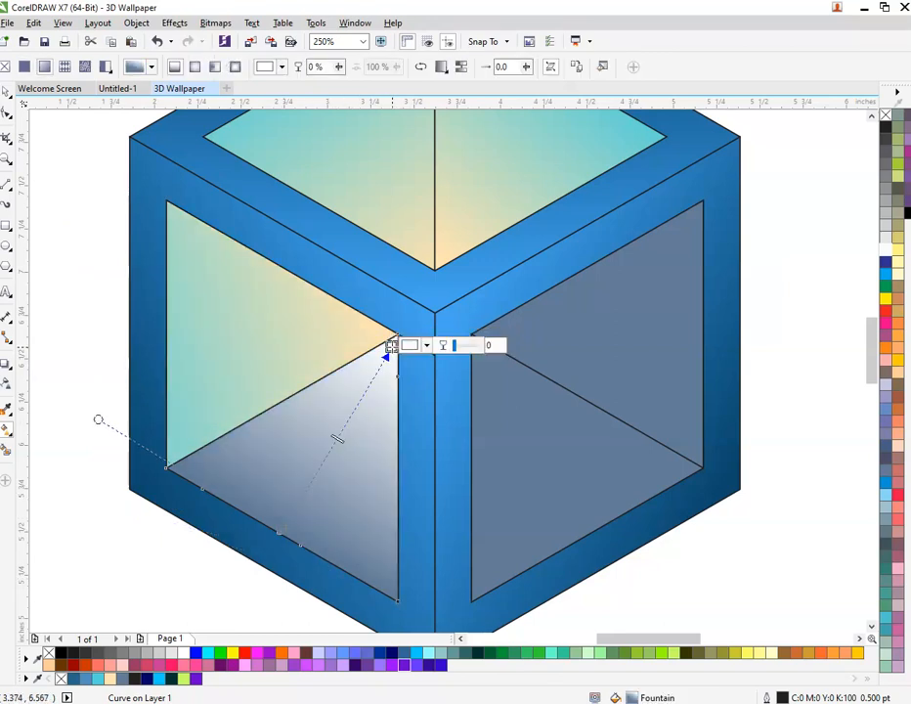
- Set the start color of the left face's lower triangle gradient to the turquoise sampled from the top-right triangle's outer corner
{"action": "left_click", "coordinate": [279, 533]}
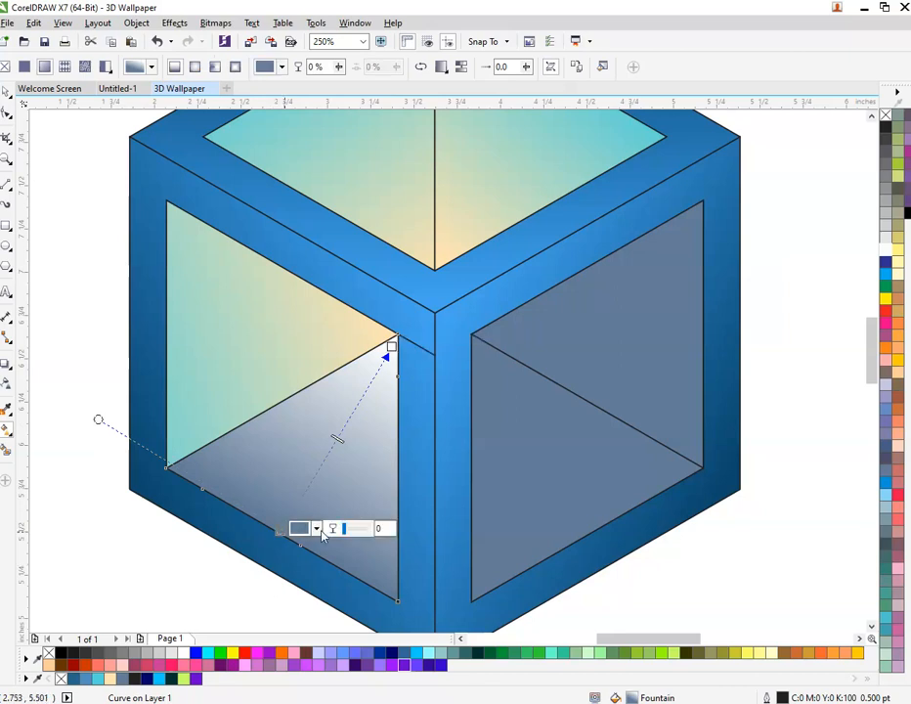
{"action": "left_click", "coordinate": [316, 527]}
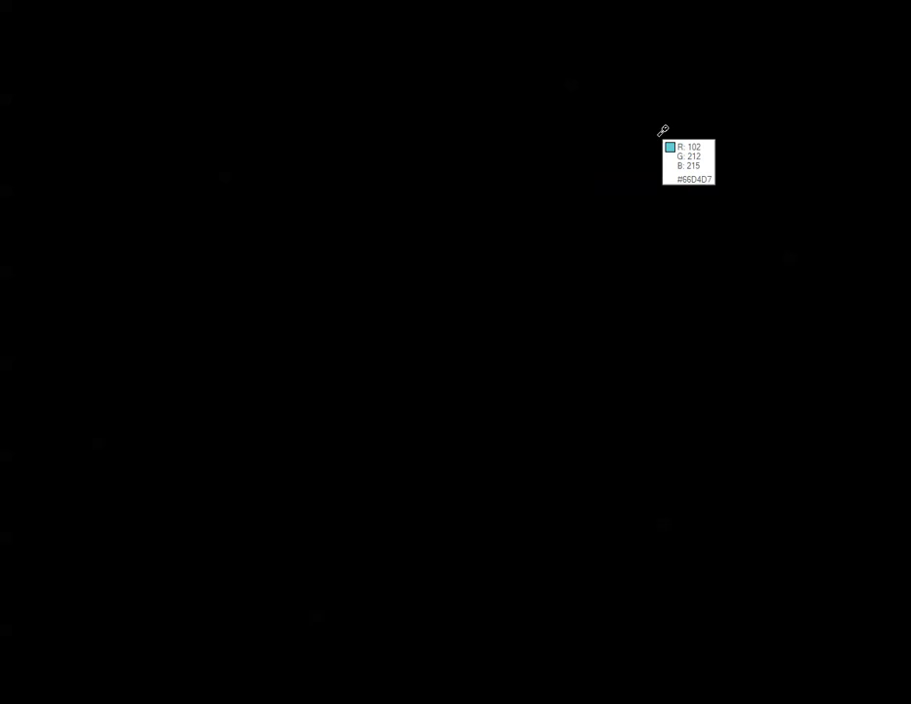
{"action": "left_click", "coordinate": [663, 128]}
- Set the end color of the left face's lower triangle gradient to the peach #FFE3B3 sampled from the top face's lower corner
{"action": "left_click", "coordinate": [388, 346]}
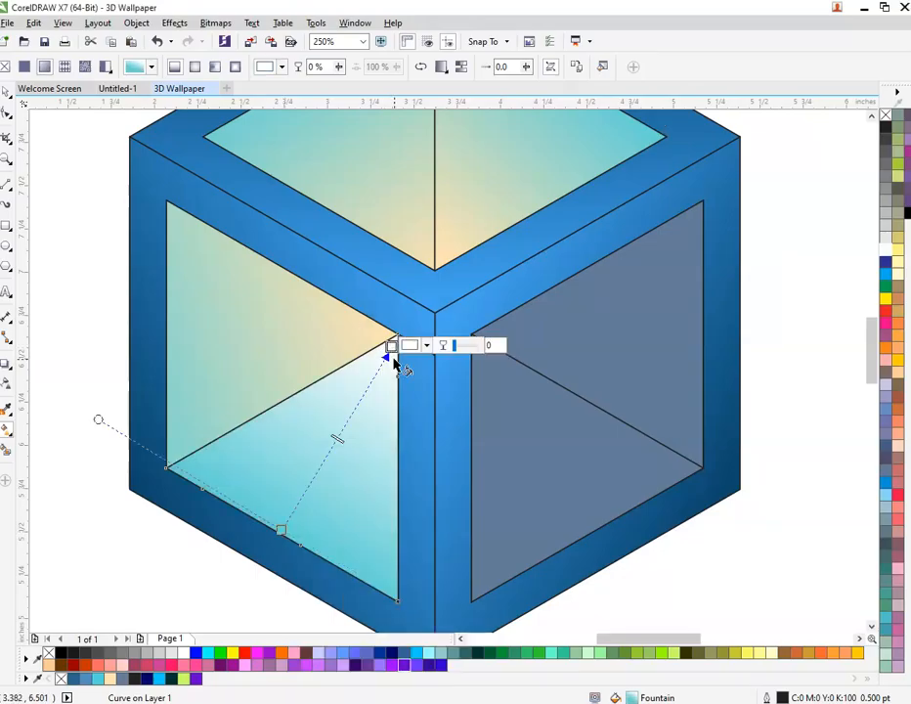
{"action": "left_click", "coordinate": [410, 345]}
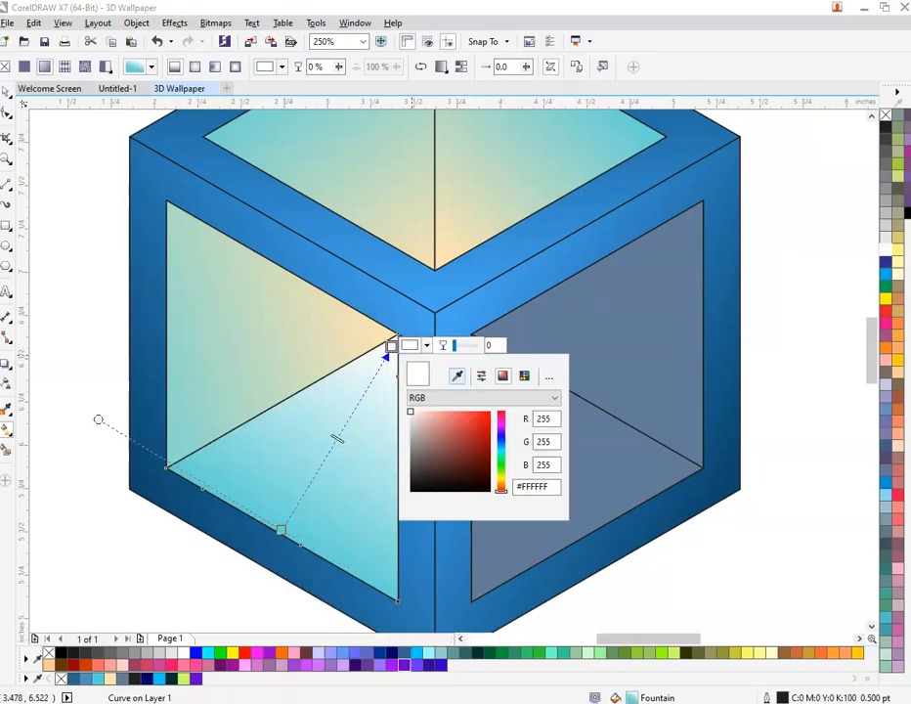
{"action": "left_click", "coordinate": [456, 376]}
{"action": "left_click", "coordinate": [440, 259]}
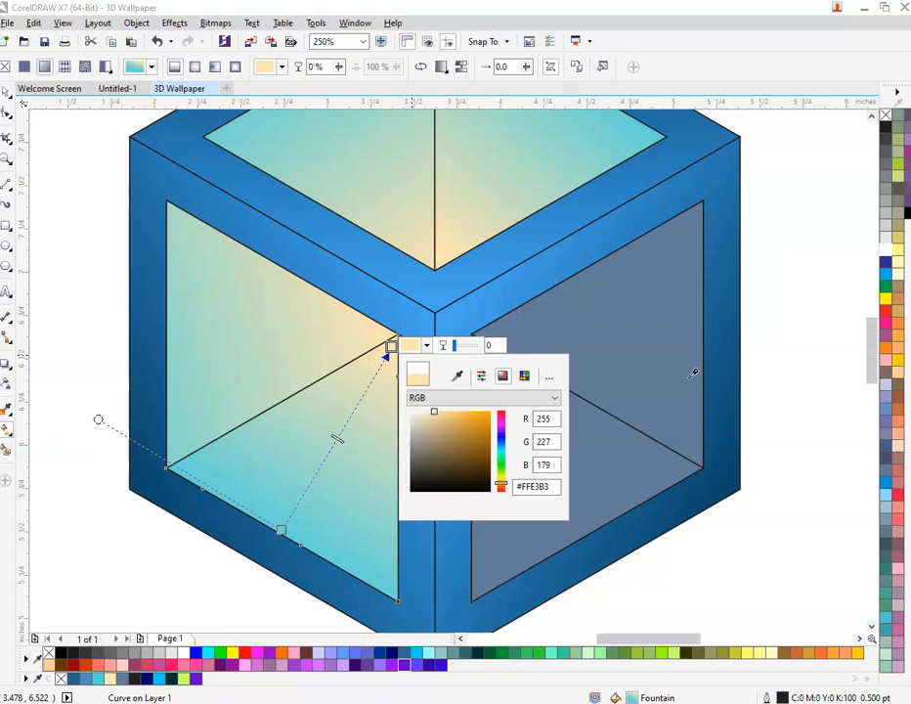
- Apply a linear fountain fill to the right face's upper triangle, running from the frame's outer edge to white at the triangle's inner corner
{"action": "left_click", "coordinate": [707, 429]}
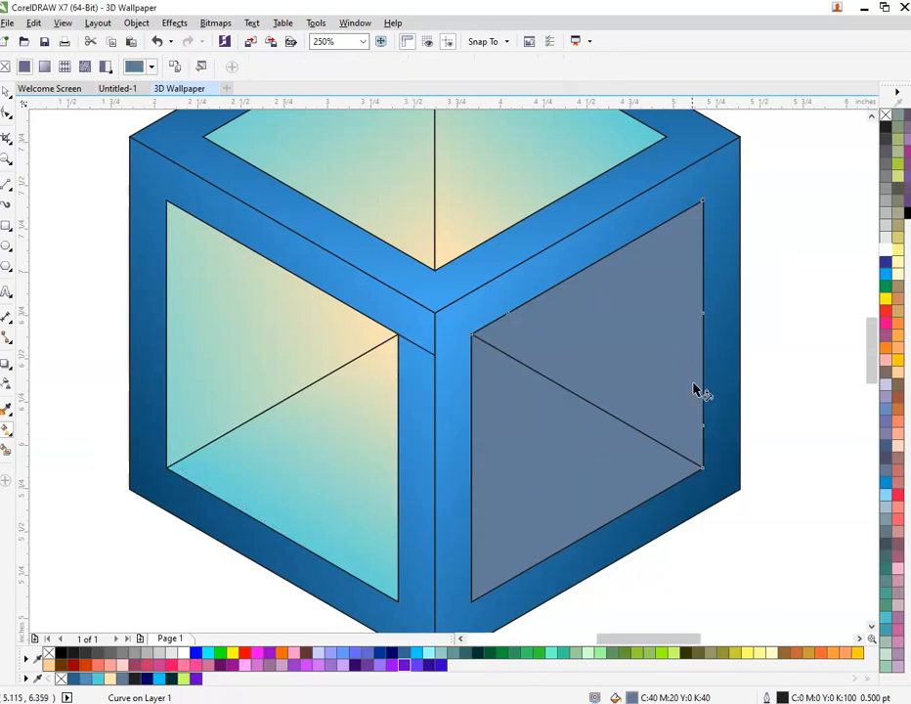
{"action": "left_click_drag", "start_coordinate": [705, 353], "coordinate": [484, 334]}
{"action": "left_click_drag", "start_coordinate": [704, 348], "coordinate": [739, 348]}
- Set the end color of the right face's upper triangle gradient to the peach #FFE3B3 sampled from the top face's lower corner
{"action": "left_click", "coordinate": [484, 335]}
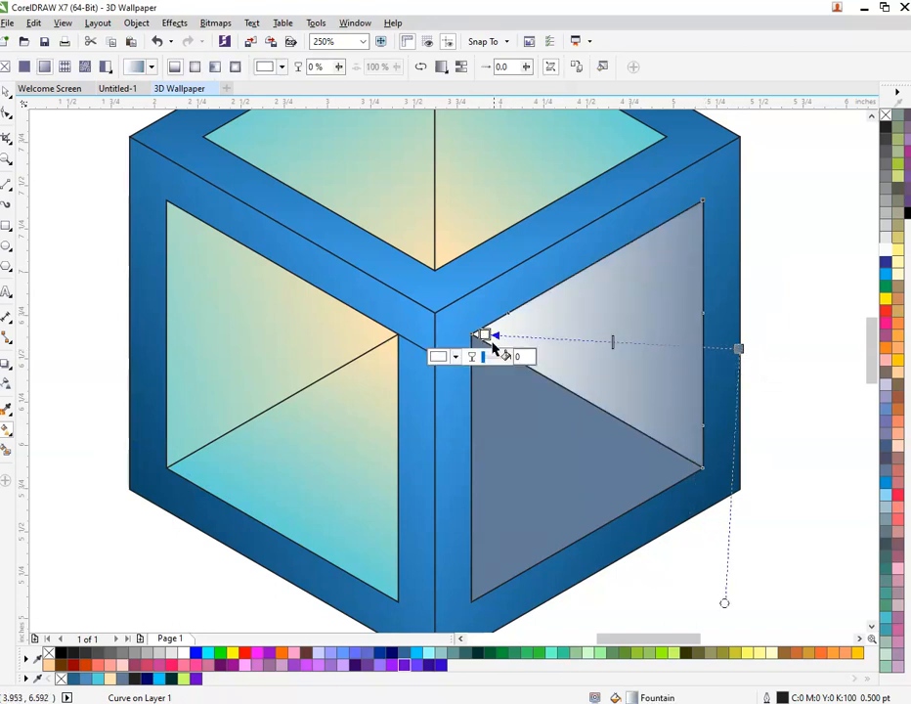
{"action": "left_click", "coordinate": [451, 359]}
{"action": "left_click", "coordinate": [454, 357]}
{"action": "left_click", "coordinate": [454, 358]}
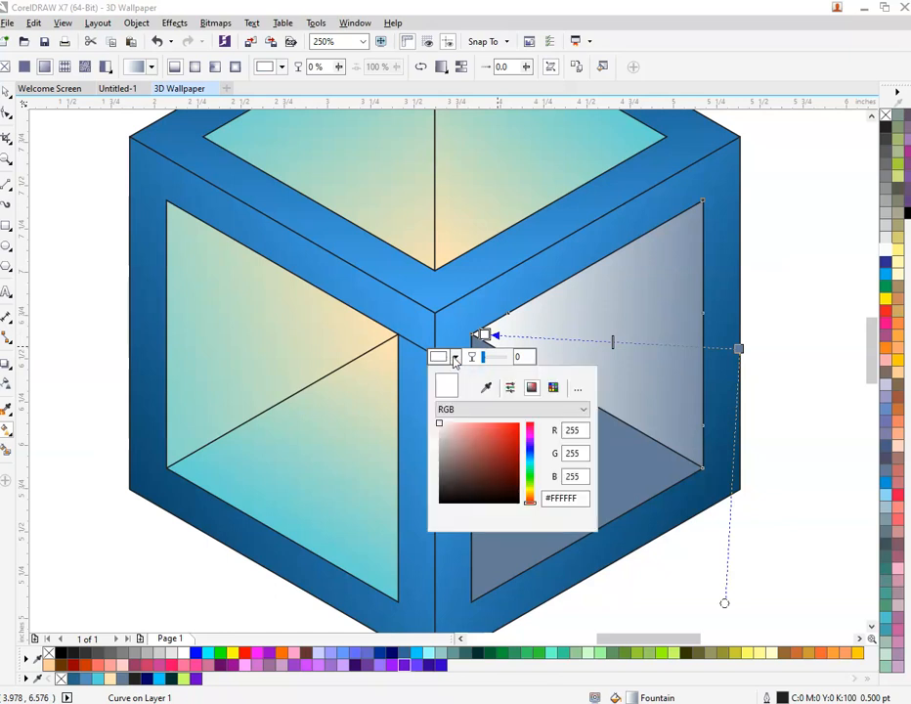
{"action": "left_click", "coordinate": [485, 387]}
{"action": "left_click", "coordinate": [443, 258]}
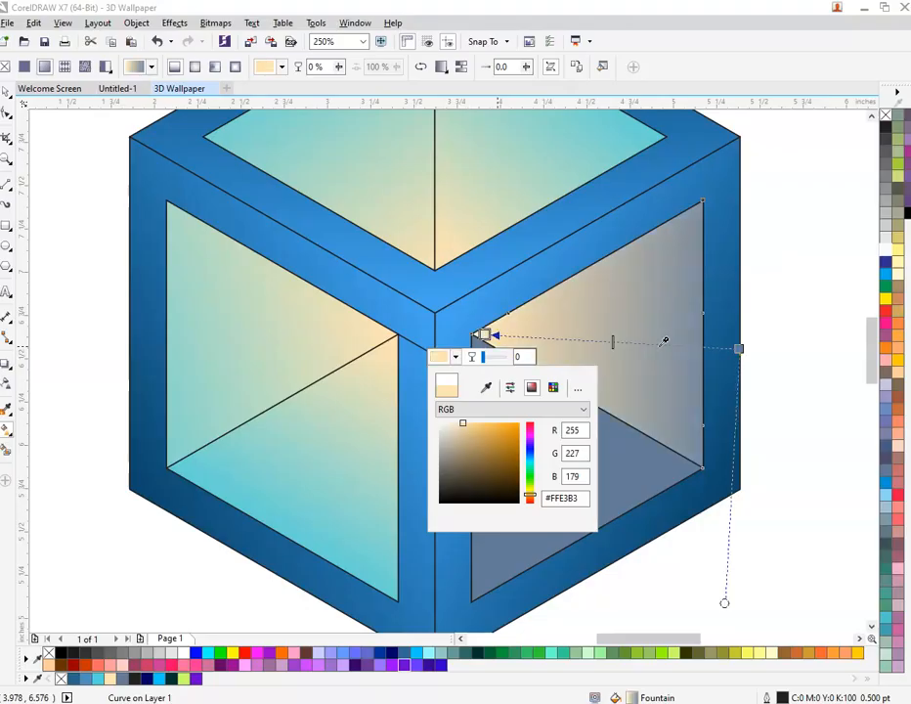
- Set the start color of the right face's upper triangle gradient to the turquoise sampled from the left face's outer lower corner
{"action": "left_click", "coordinate": [739, 348]}
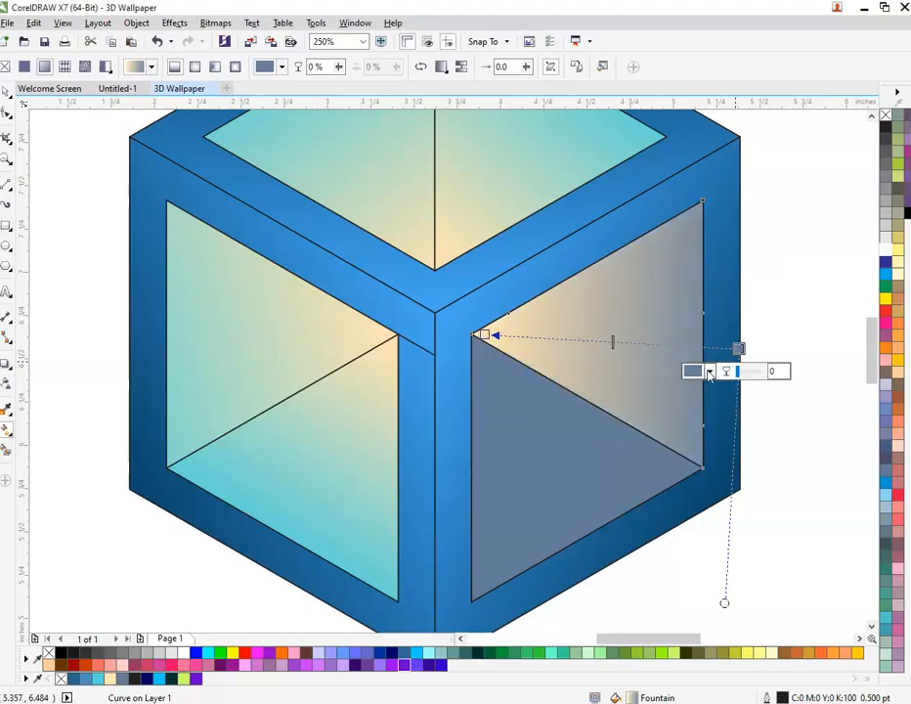
{"action": "left_click", "coordinate": [710, 372]}
{"action": "left_click", "coordinate": [739, 403]}
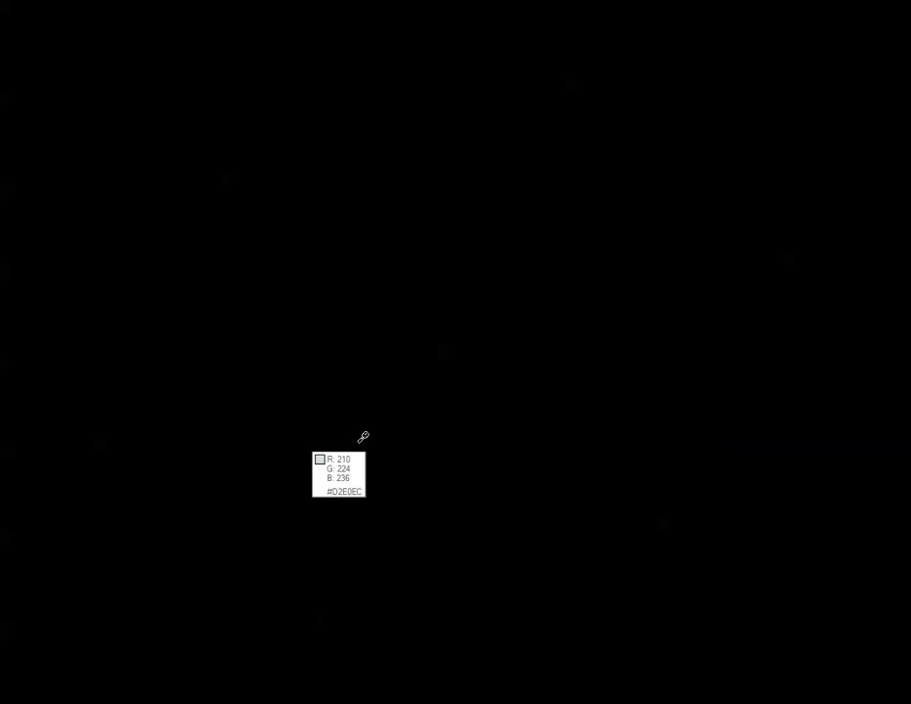
{"action": "left_click", "coordinate": [177, 458]}
- Apply a linear fountain fill to the right face's lower triangle, running from the frame's outer lower edge to white at the triangle's upper inner corner
{"action": "left_click", "coordinate": [507, 517]}
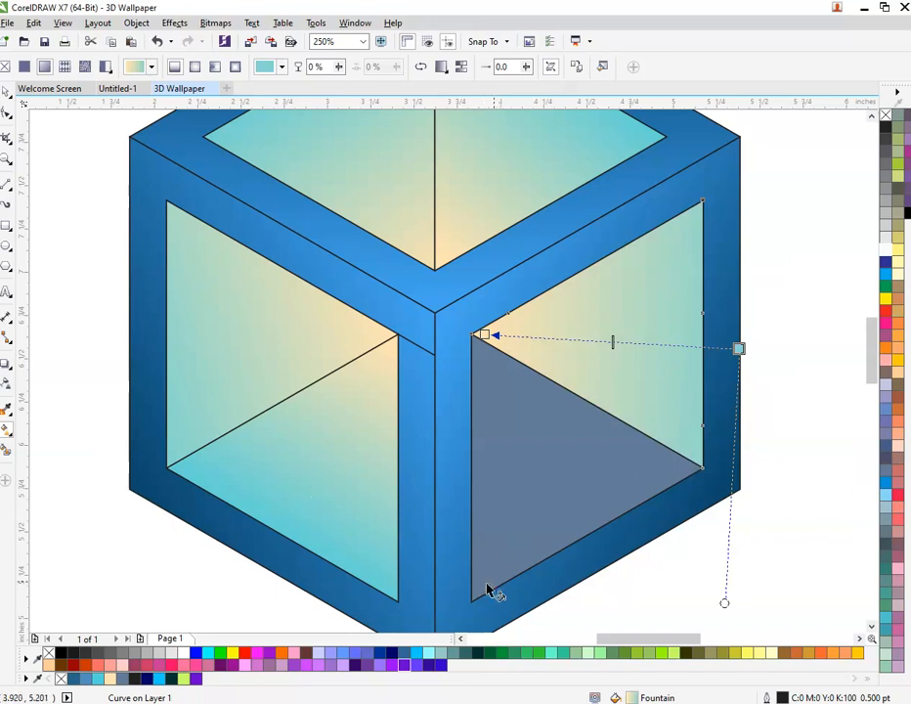
{"action": "left_click", "coordinate": [578, 502]}
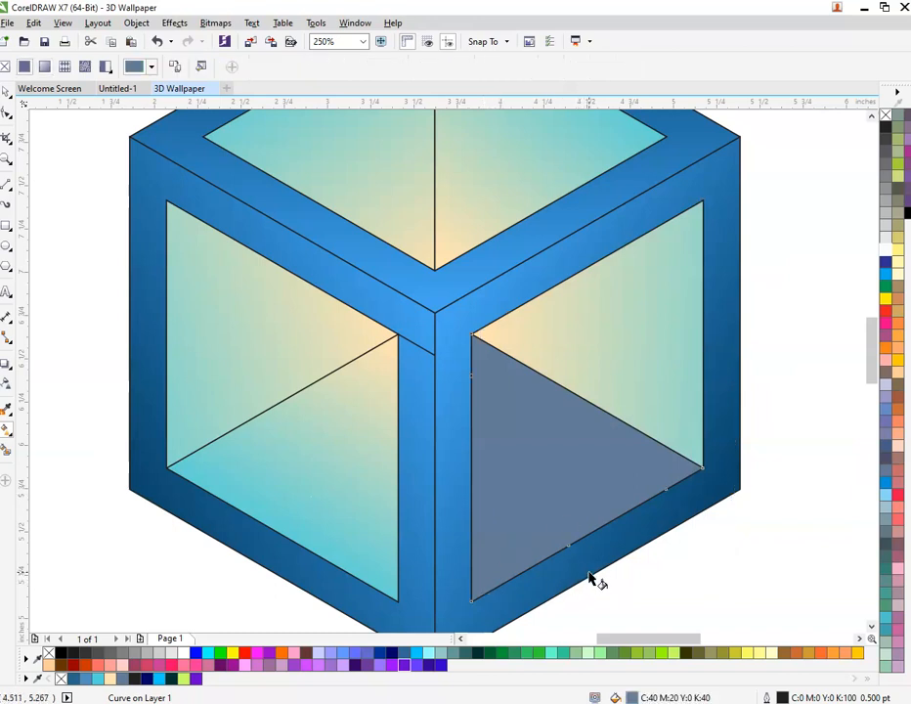
{"action": "left_click", "coordinate": [479, 339]}
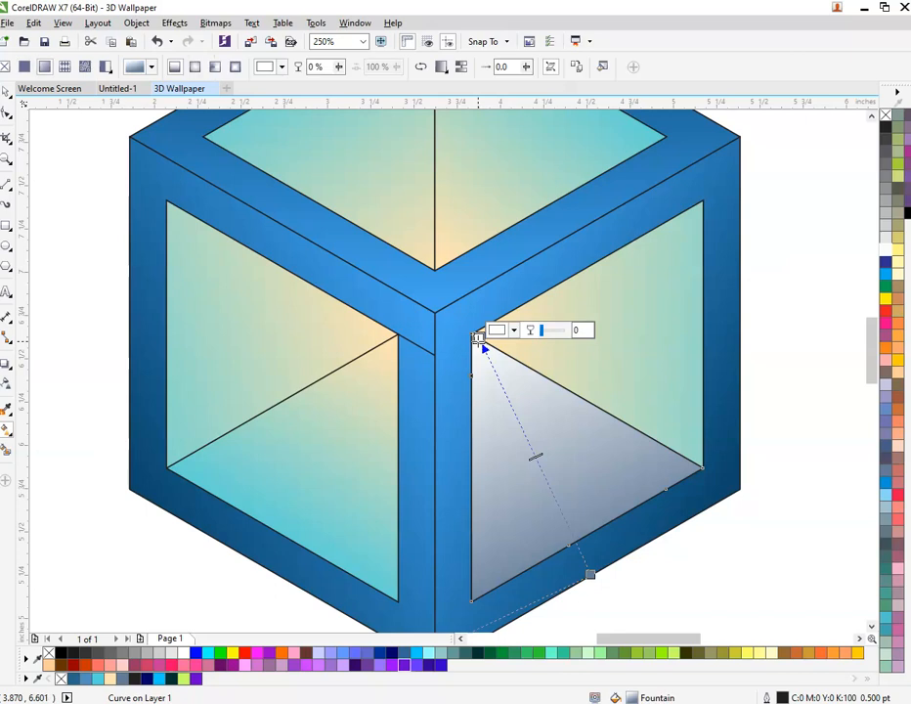
- Set the start color of the right face's lower triangle gradient to the turquoise #68D4D6 sampled from the left face's bottom corner
{"action": "left_click", "coordinate": [590, 574]}
{"action": "left_click", "coordinate": [626, 566]}
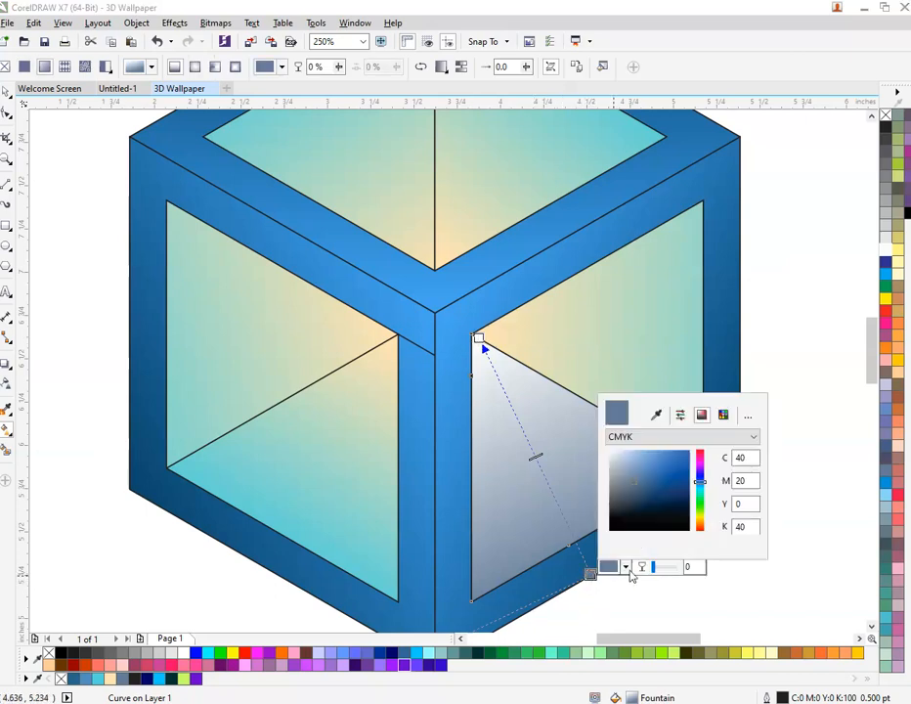
{"action": "left_click", "coordinate": [658, 417]}
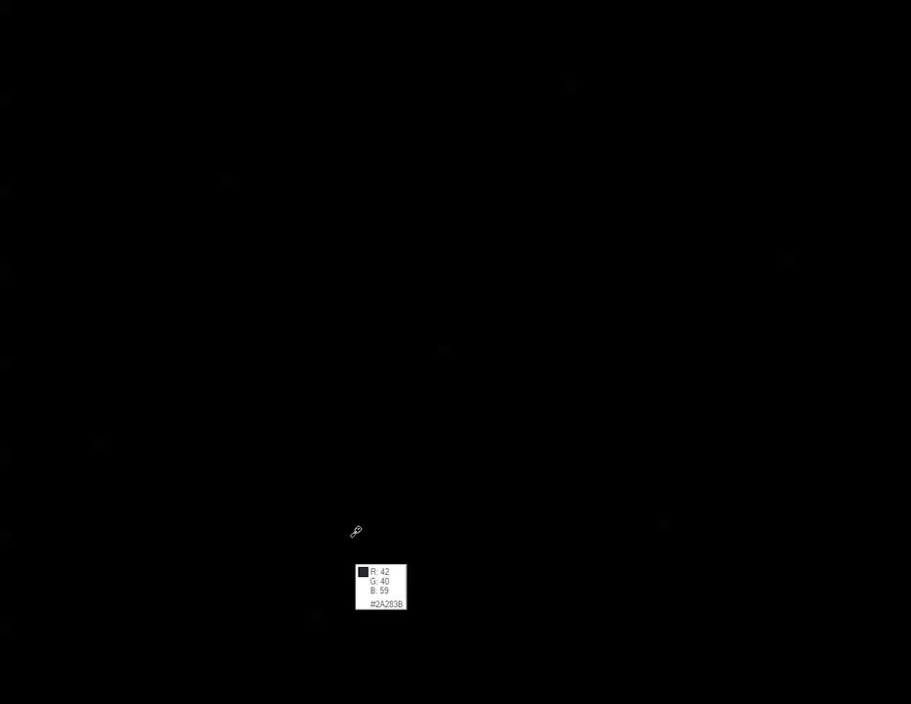
{"action": "left_click", "coordinate": [397, 586]}
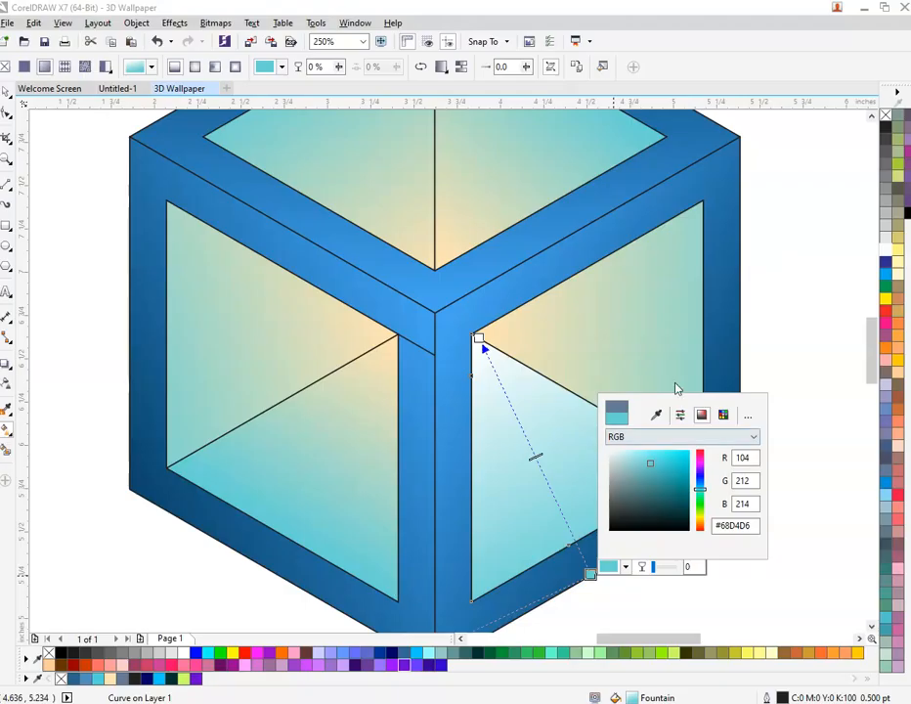
- Set the end color of the right face's lower triangle gradient to the peach #FFE3B3 sampled from the top face's lower corner
{"action": "left_click", "coordinate": [478, 339]}
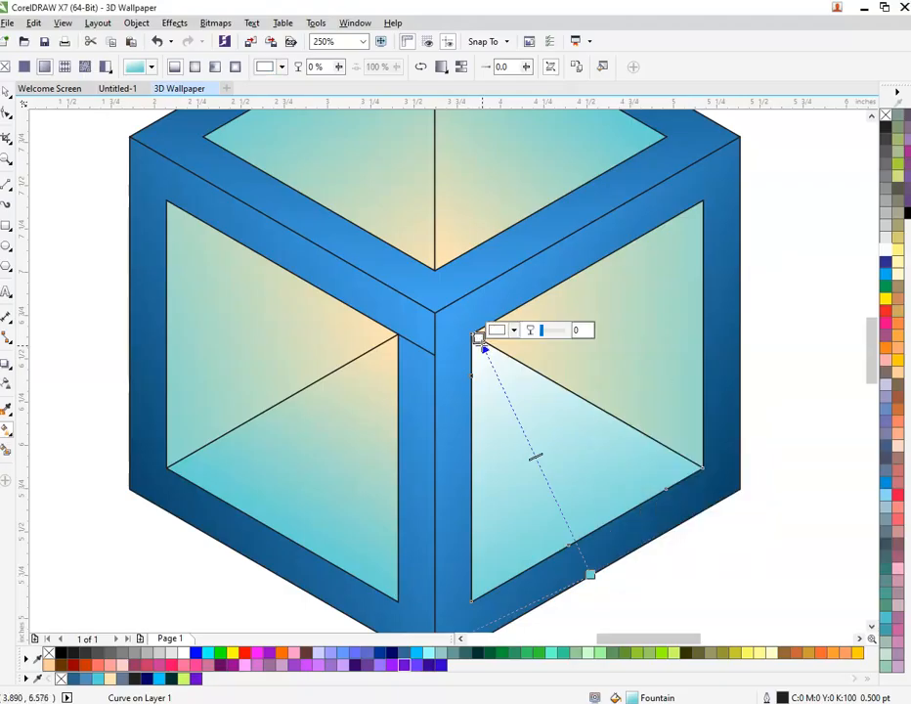
{"action": "left_click", "coordinate": [511, 333]}
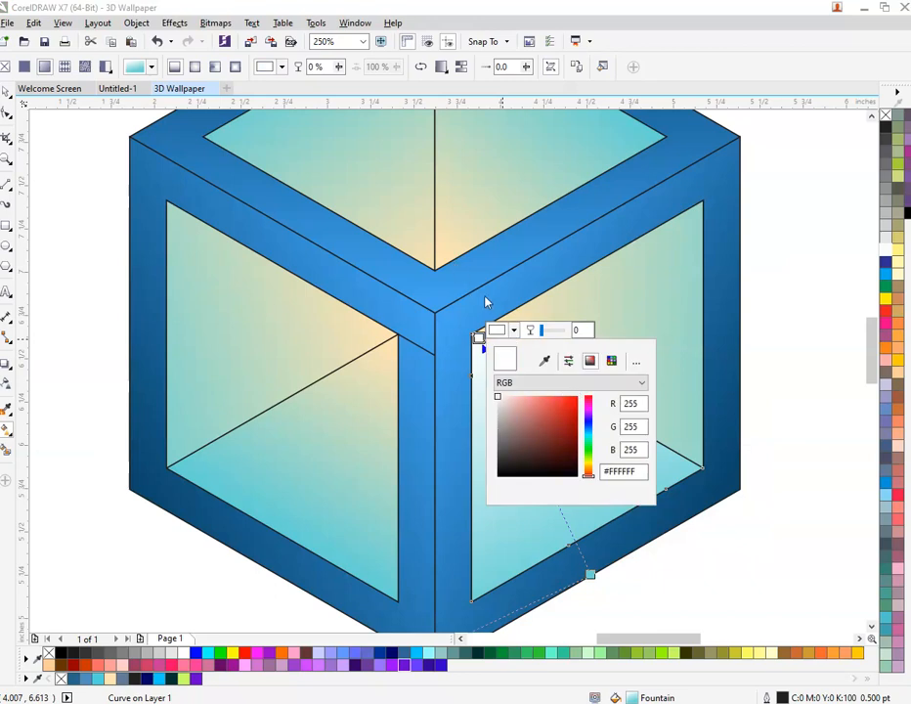
{"action": "left_click", "coordinate": [517, 332]}
{"action": "left_click", "coordinate": [515, 331]}
{"action": "left_click", "coordinate": [542, 357]}
{"action": "left_click", "coordinate": [446, 260]}
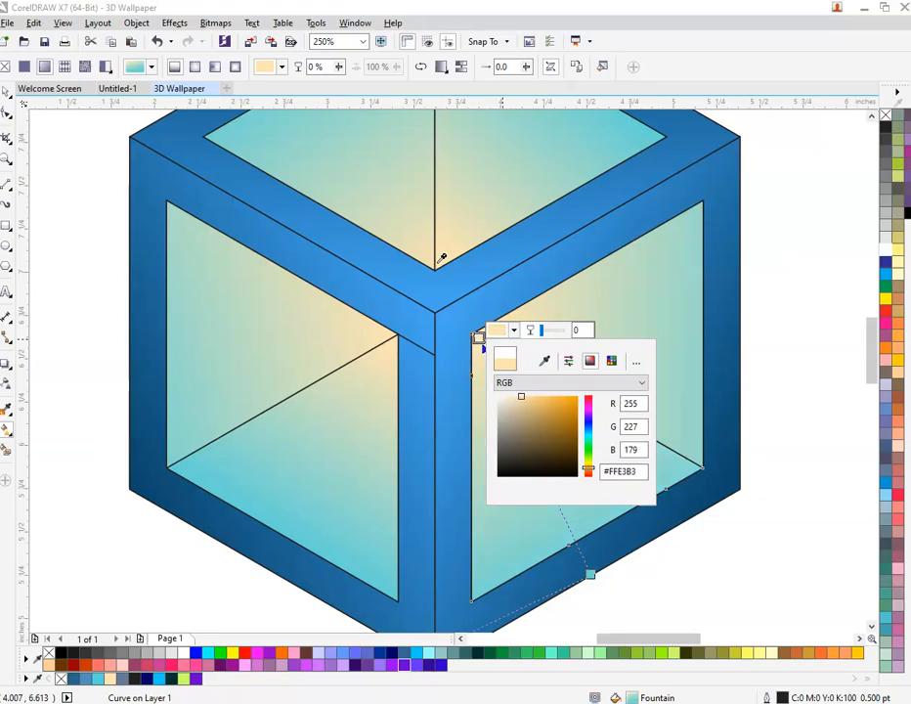
- Move the gradient start of the left face's lower triangle outward below the frame, and that of its upper triangle slightly up the outer edge
{"action": "left_click", "coordinate": [278, 513]}
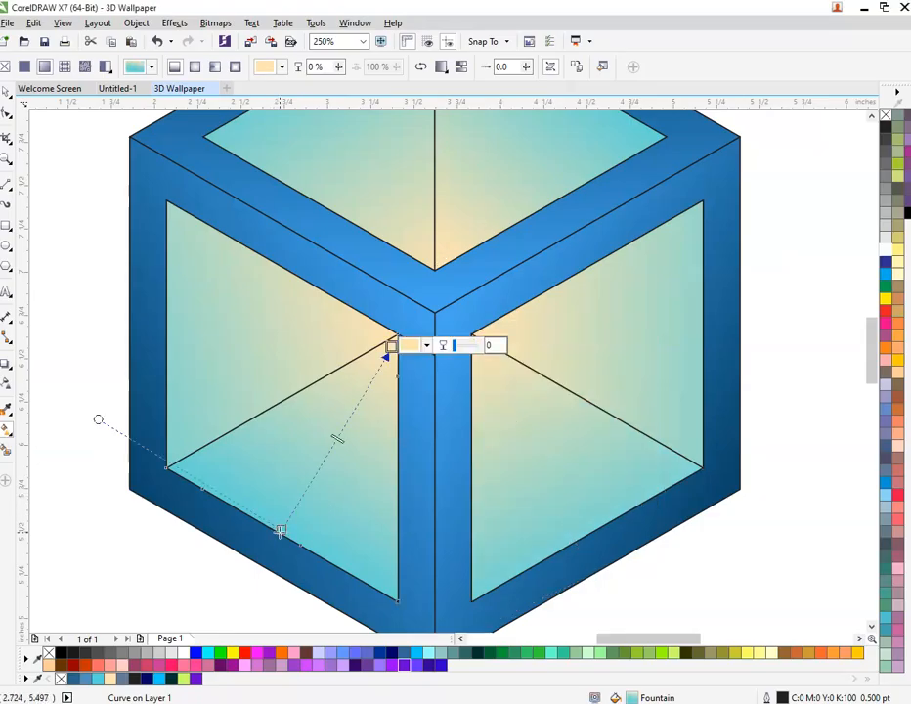
{"action": "left_click_drag", "start_coordinate": [280, 530], "coordinate": [275, 572]}
{"action": "left_click", "coordinate": [210, 370]}
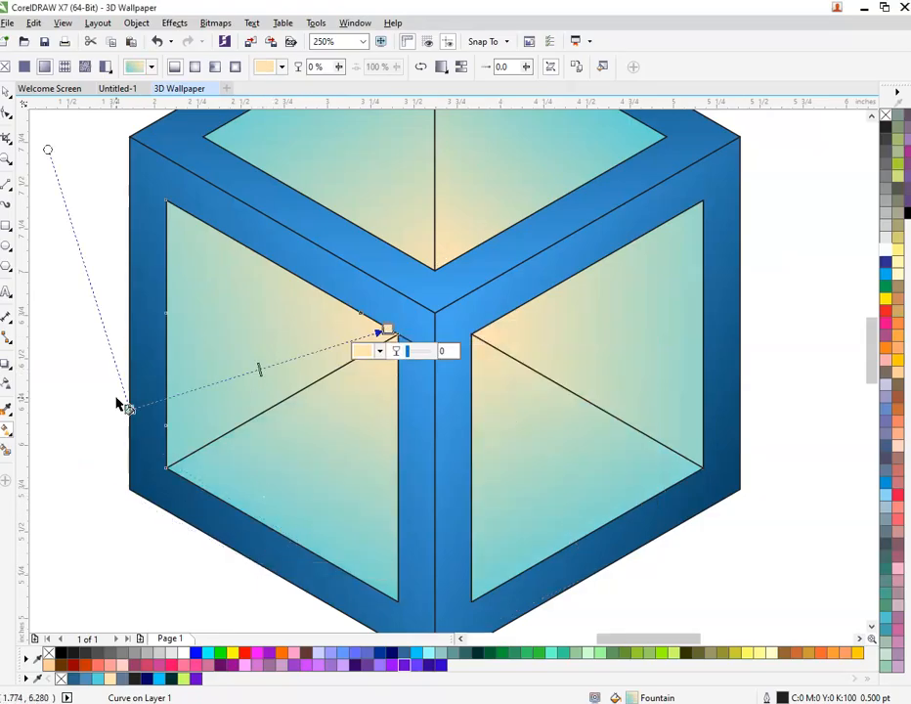
{"action": "left_click_drag", "start_coordinate": [129, 407], "coordinate": [129, 390]}
{"action": "scroll", "coordinate": [364, 410], "scroll_direction": "down", "scroll_amount": 2}
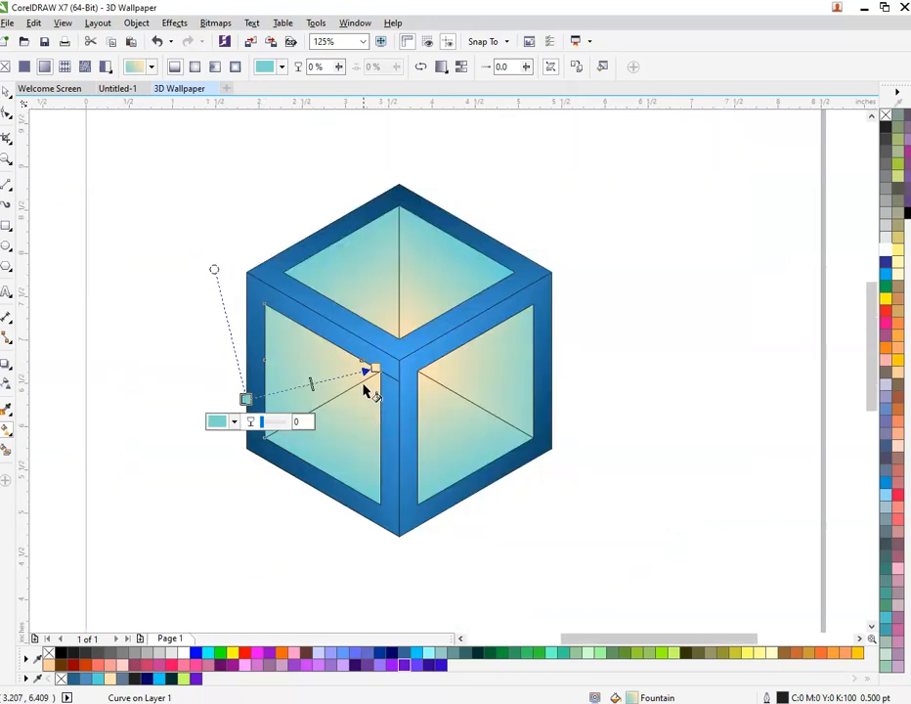
- Inspect the gradient direction and extent on the triangles of the left, right and top faces
{"action": "left_click", "coordinate": [344, 454]}
{"action": "left_click", "coordinate": [445, 474]}
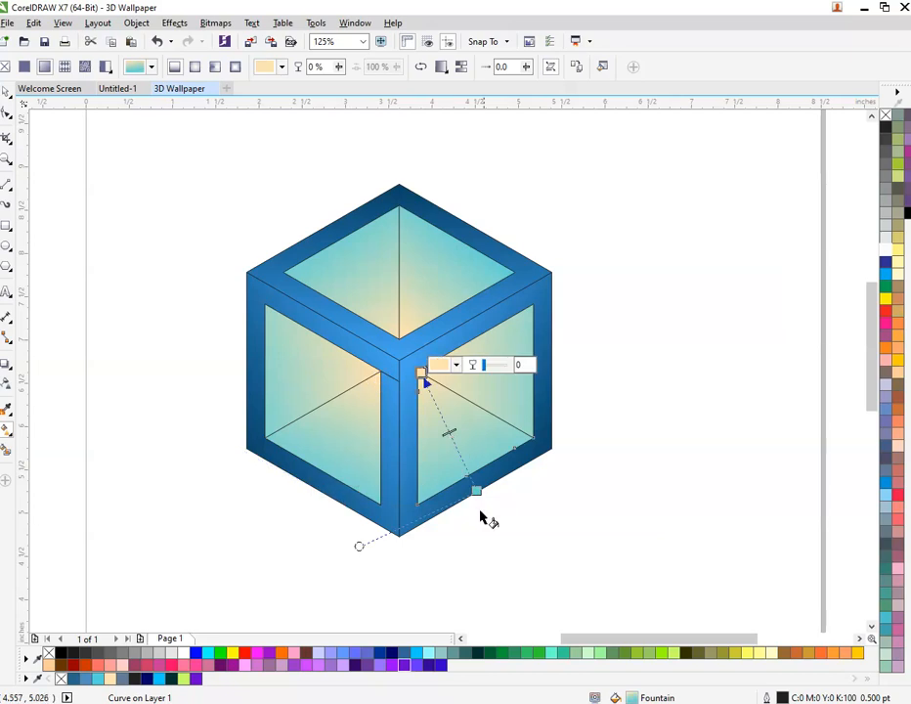
{"action": "left_click_drag", "start_coordinate": [475, 489], "coordinate": [548, 378]}
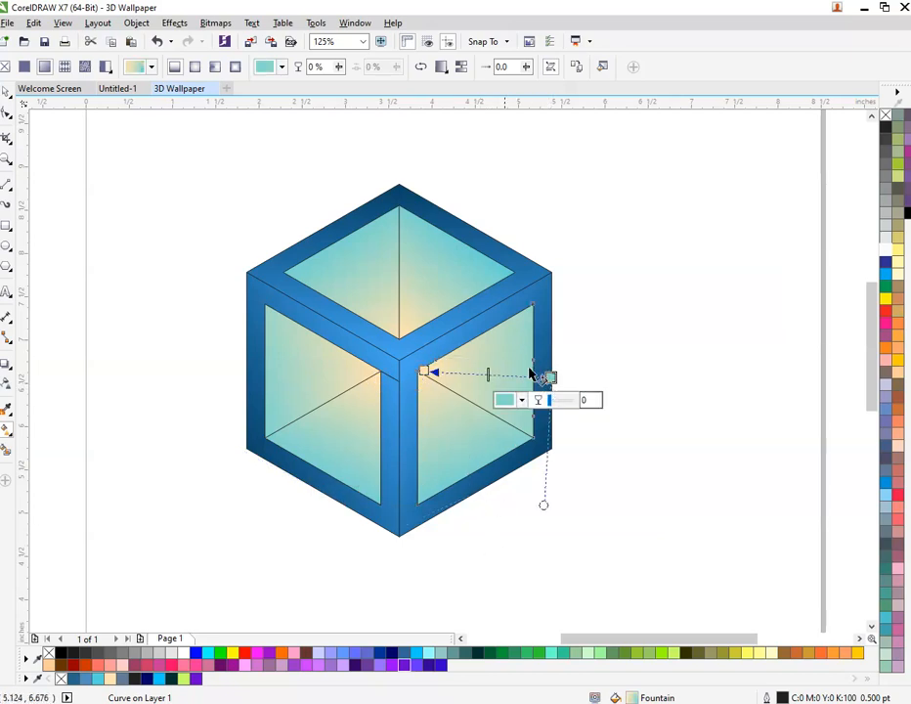
{"action": "left_click", "coordinate": [454, 262]}
{"action": "left_click", "coordinate": [374, 274]}
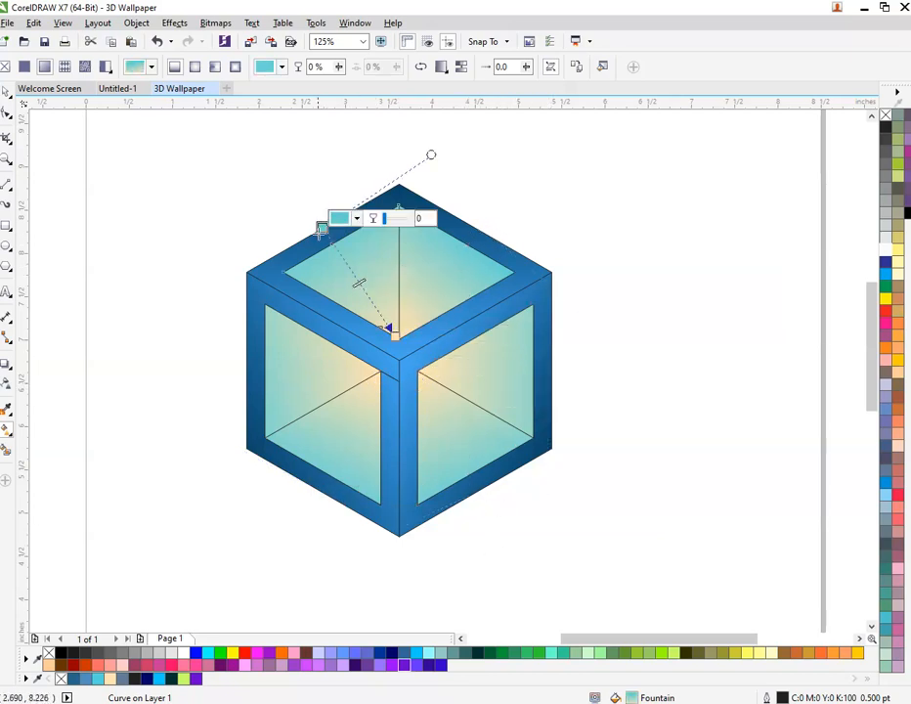
{"action": "left_click", "coordinate": [201, 264]}
- Select all the cube's frames and triangles and remove their outlines
{"action": "left_click", "coordinate": [6, 92]}
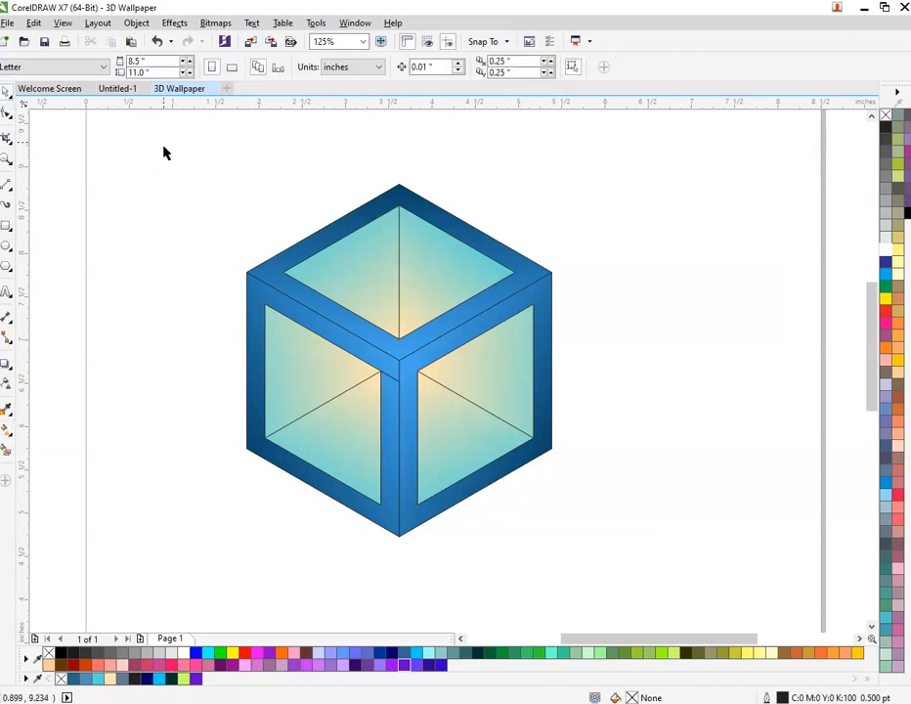
{"action": "left_click_drag", "start_coordinate": [164, 153], "coordinate": [576, 549]}
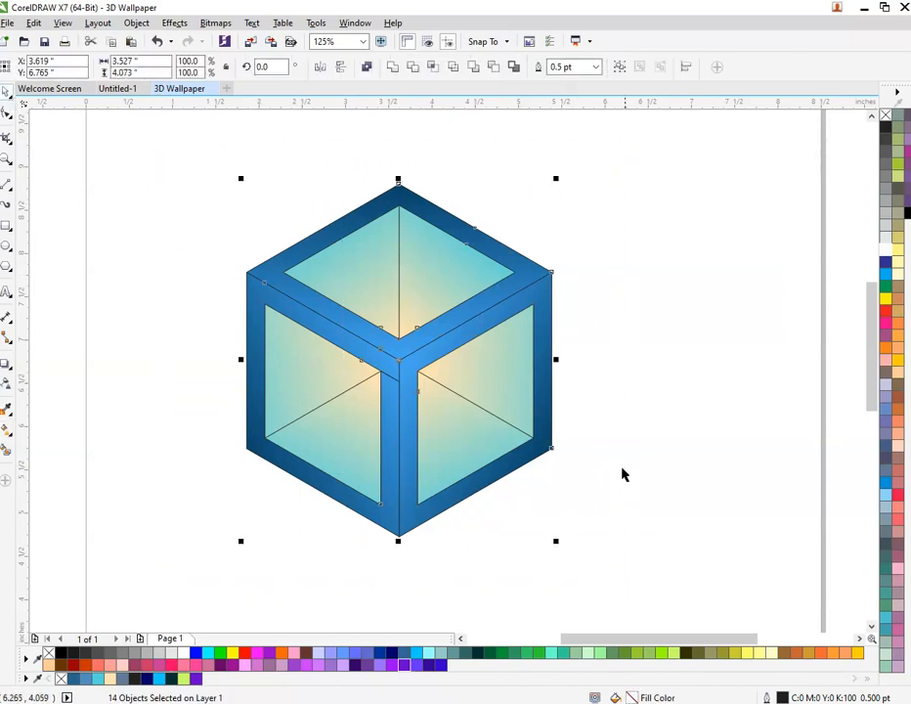
{"action": "right_click", "coordinate": [887, 118]}
{"action": "left_click", "coordinate": [605, 290]}
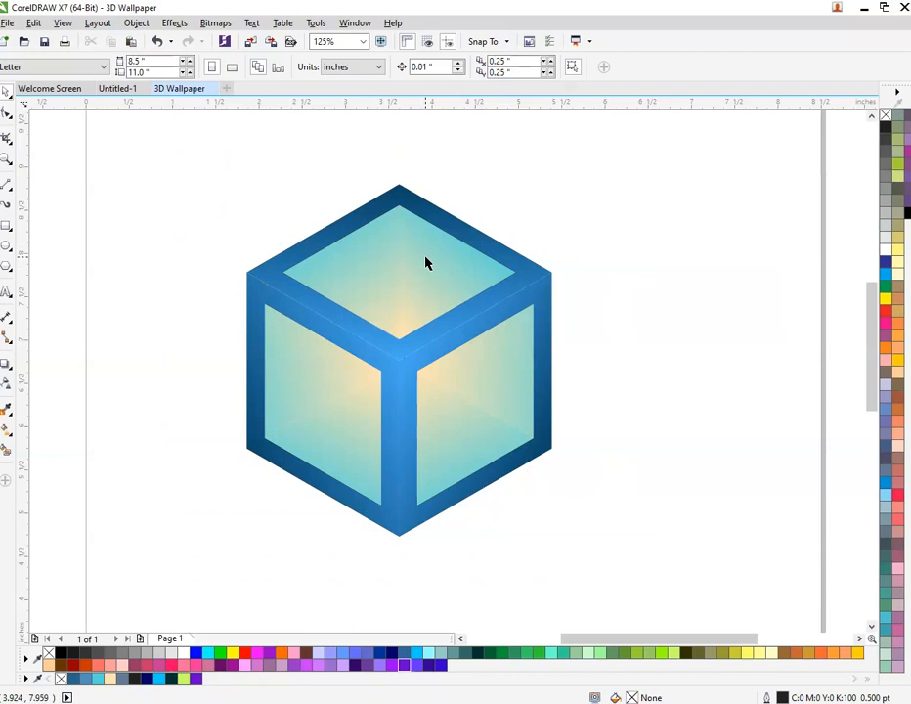
- Nudge the top face's frame and both its triangles down 0.01 inch to close the seam with the side faces
{"action": "scroll", "coordinate": [425, 262], "scroll_direction": "up", "scroll_amount": 2}
{"action": "left_click", "coordinate": [421, 282]}
{"action": "left_click", "coordinate": [363, 283], "text": "shift"}
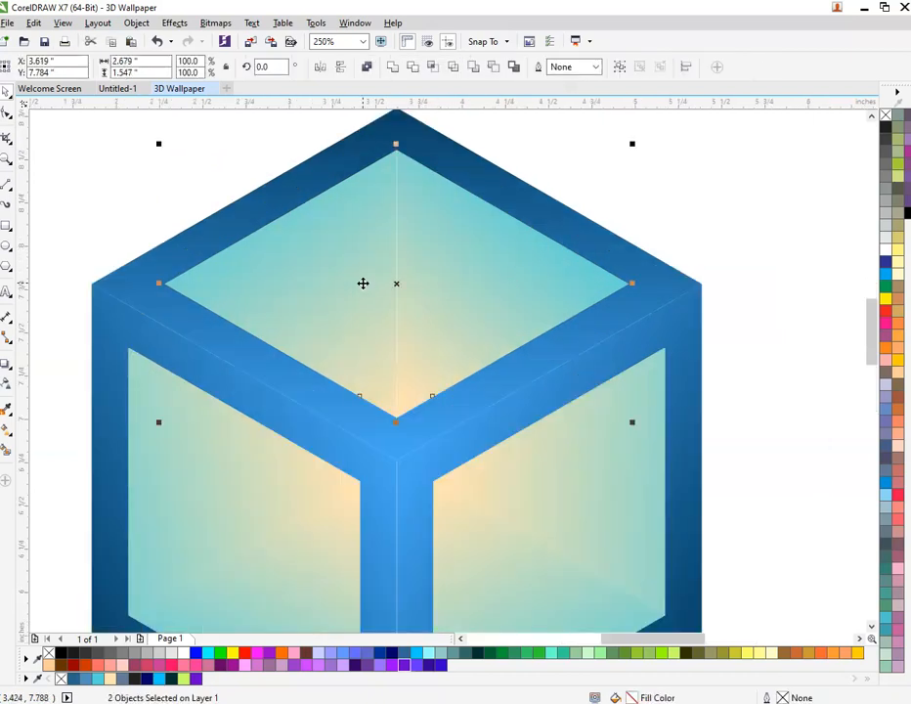
{"action": "left_click", "coordinate": [376, 440], "text": "shift"}
{"action": "key", "text": "Down"}
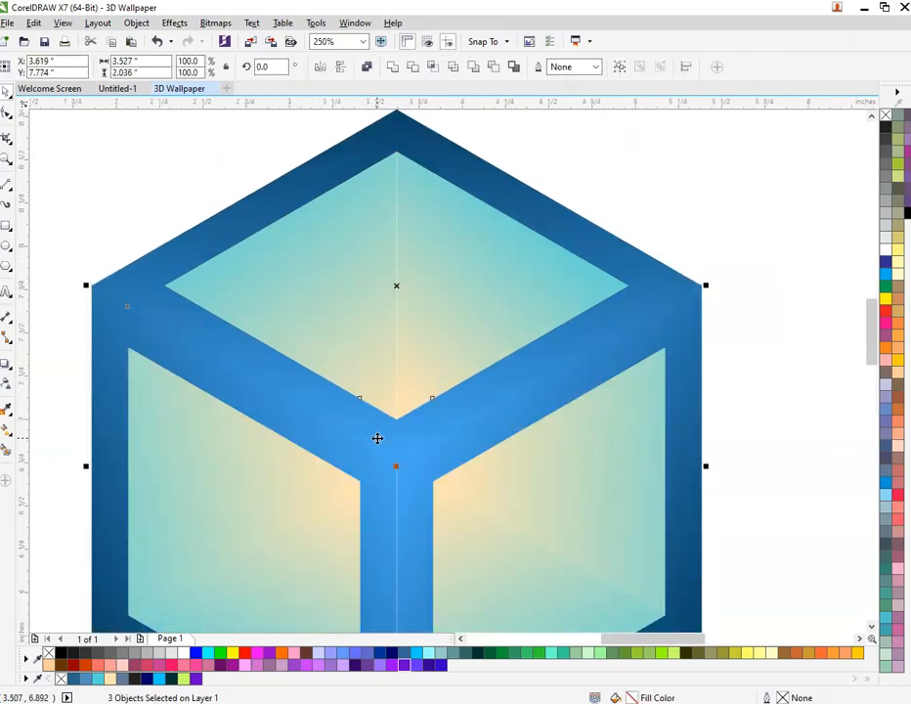
- Nudge the right face's frame and both its triangles left 0.01 inch to close the vertical seam with the left face
{"action": "scroll", "coordinate": [399, 426], "scroll_direction": "down", "scroll_amount": 2}
{"action": "left_click", "coordinate": [476, 614]}
{"action": "scroll", "coordinate": [469, 613], "scroll_direction": "up", "scroll_amount": 2}
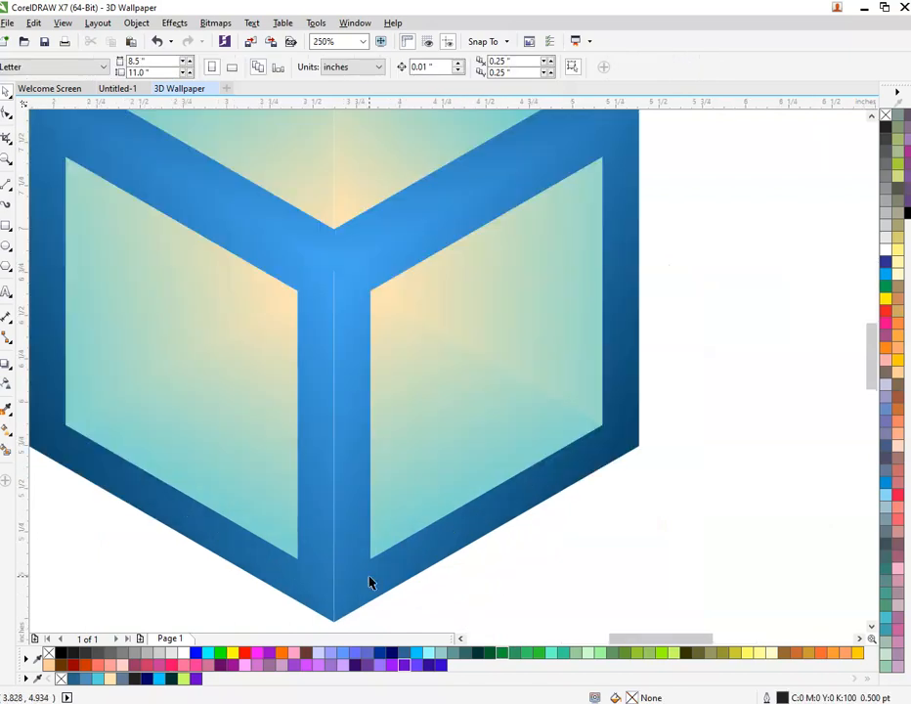
{"action": "left_click", "coordinate": [498, 355]}
{"action": "left_click", "coordinate": [586, 242], "text": "shift"}
{"action": "left_click", "coordinate": [621, 217], "text": "shift"}
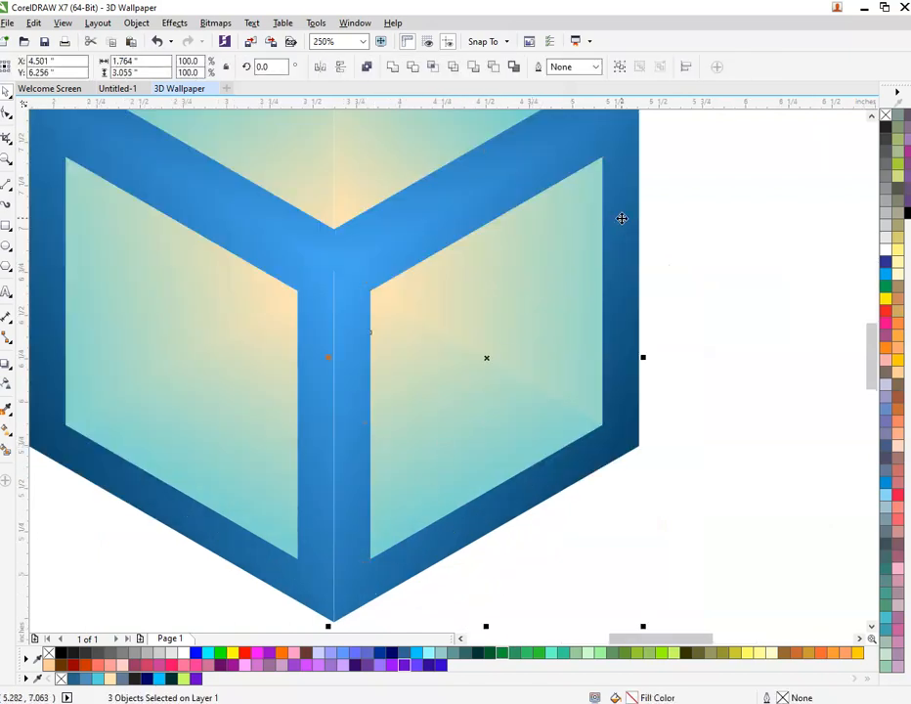
{"action": "key", "text": "ctrl+Left"}
{"action": "scroll", "coordinate": [661, 248], "scroll_direction": "down", "scroll_amount": 2}
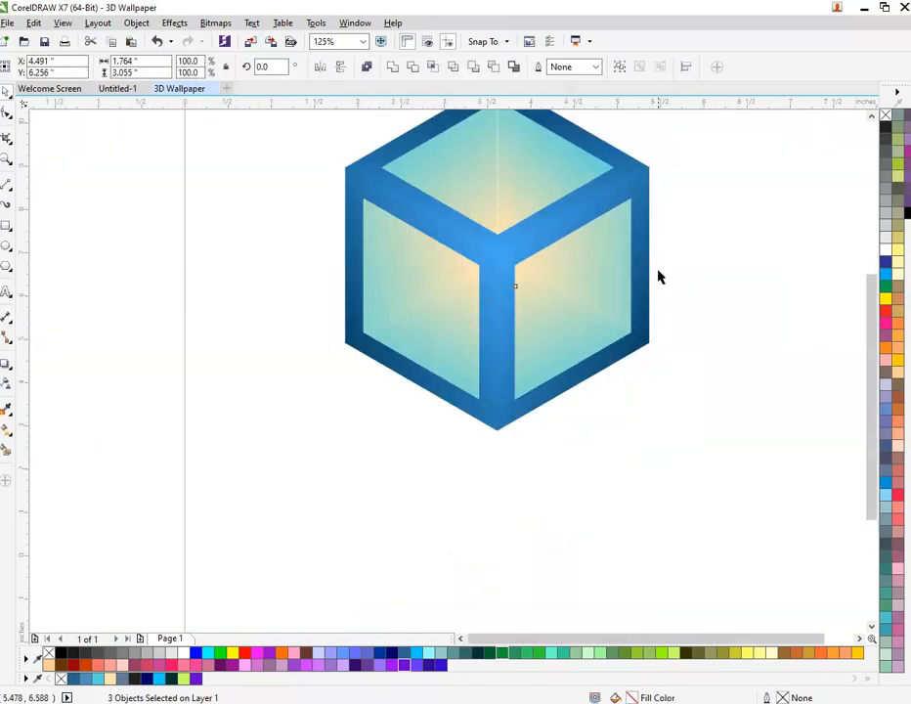
{"action": "scroll", "coordinate": [660, 268], "scroll_direction": "down", "scroll_amount": 2}
{"action": "scroll", "coordinate": [711, 181], "scroll_direction": "up", "scroll_amount": 2}
{"action": "left_click", "coordinate": [294, 210]}
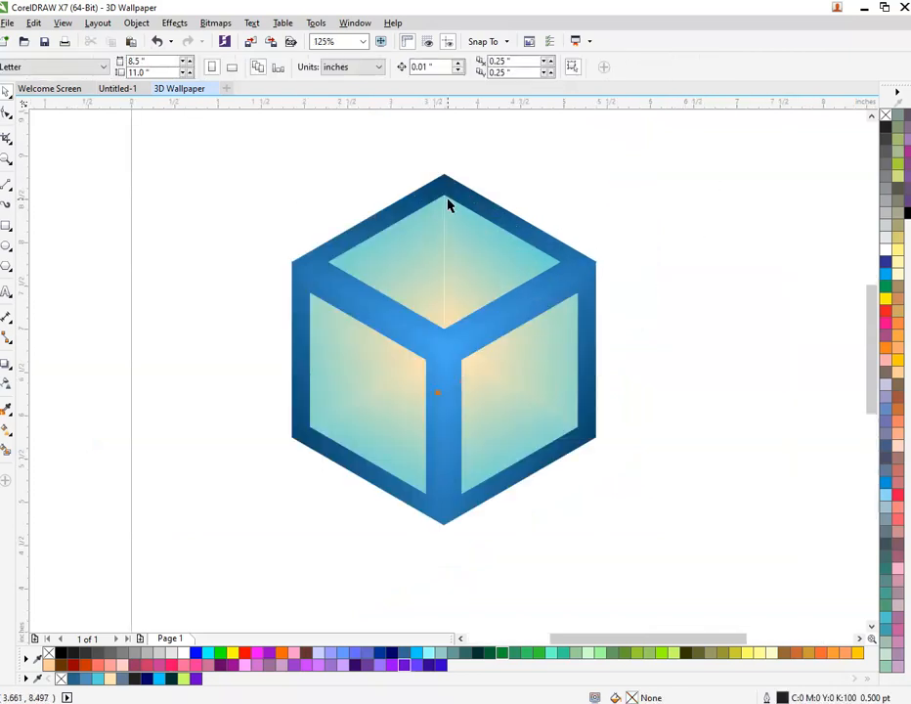
- Try to close the top face's center seam by nudging its right triangle left 0.01 inch, and nudge it back right
{"action": "scroll", "coordinate": [447, 203], "scroll_direction": "up", "scroll_amount": 2}
{"action": "left_click", "coordinate": [467, 262]}
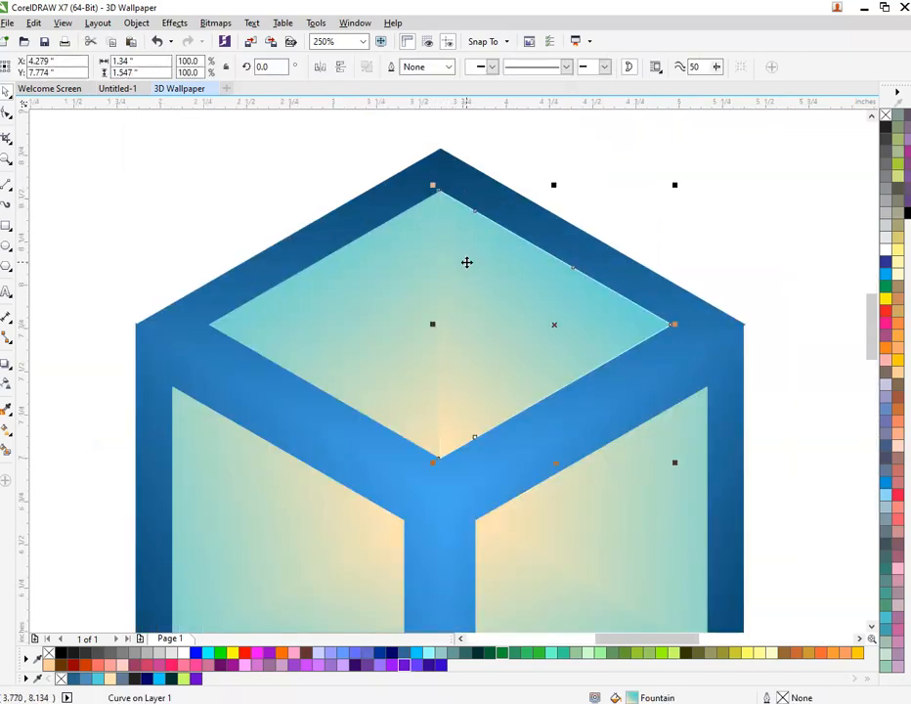
{"action": "key", "text": "Right"}
{"action": "scroll", "coordinate": [467, 262], "scroll_direction": "down", "scroll_amount": 1}
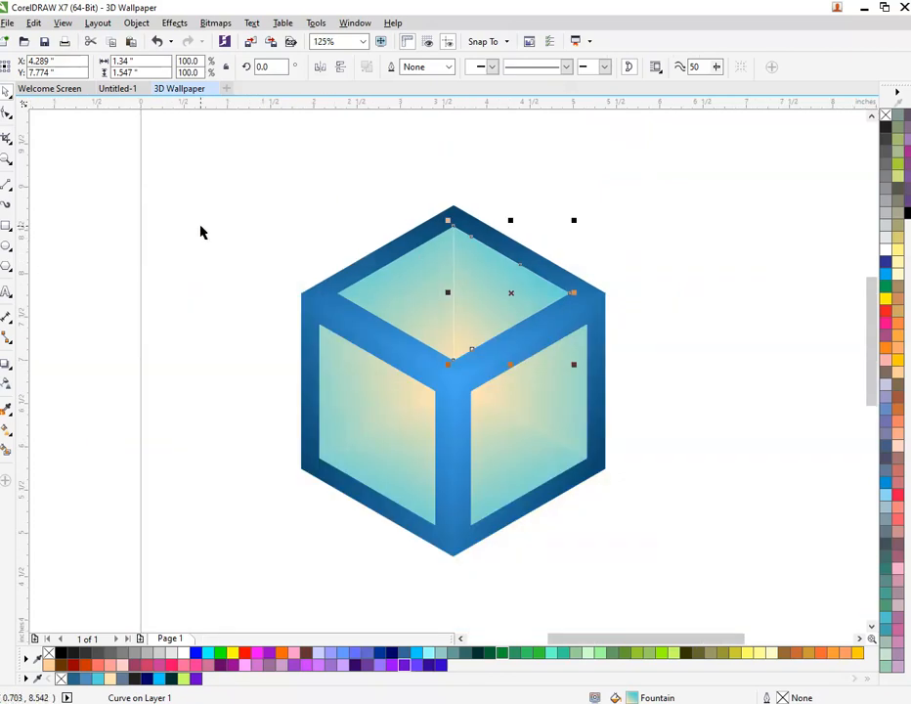
- Group all 14 frames and triangles of the cube and scale the group down to 71.4%
{"action": "left_click_drag", "start_coordinate": [207, 189], "coordinate": [690, 618]}
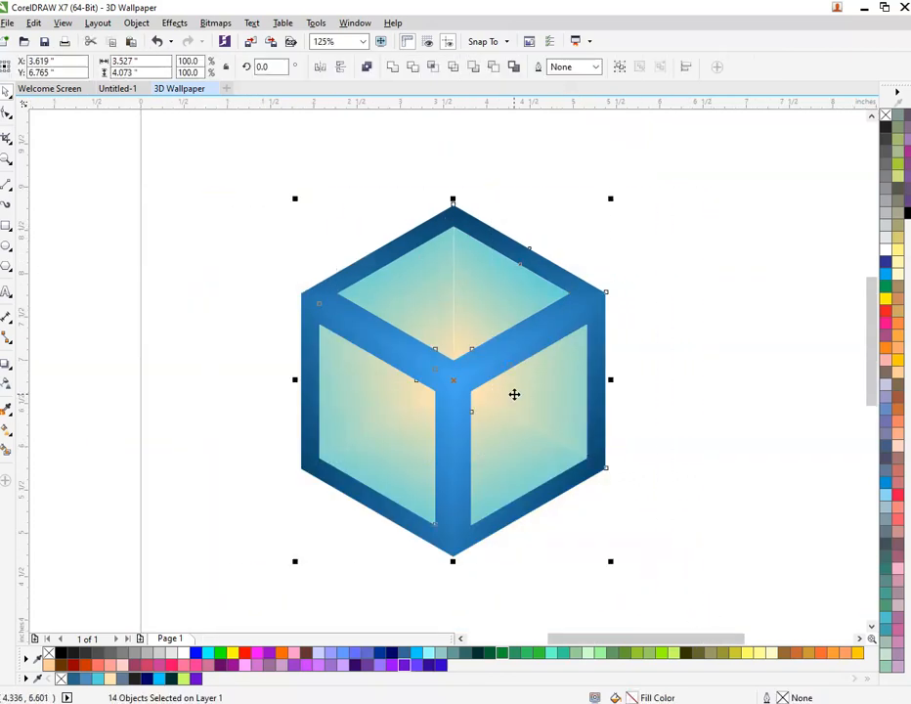
{"action": "scroll", "coordinate": [458, 394], "scroll_direction": "down", "scroll_amount": 1}
{"action": "key", "text": "ctrl+g"}
{"action": "left_click_drag", "start_coordinate": [517, 424], "coordinate": [452, 424]}
{"action": "left_click_drag", "start_coordinate": [470, 479], "coordinate": [448, 454]}
- Move the grouped cube left, close to the page's left edge
{"action": "scroll", "coordinate": [394, 385], "scroll_direction": "up", "scroll_amount": 1}
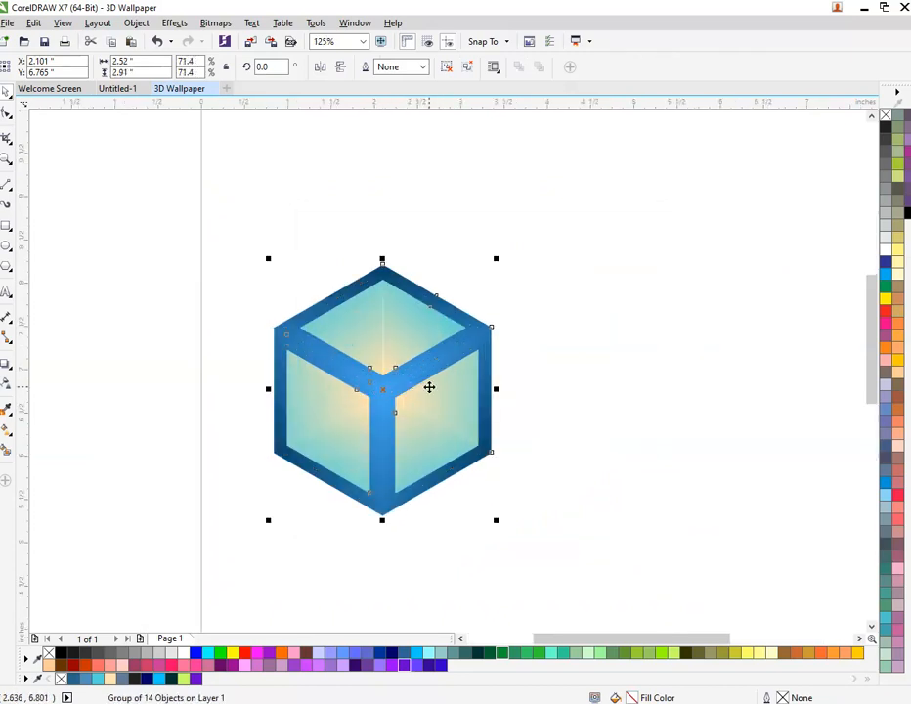
{"action": "left_click_drag", "start_coordinate": [429, 387], "coordinate": [379, 391]}
{"action": "key", "text": "Escape"}
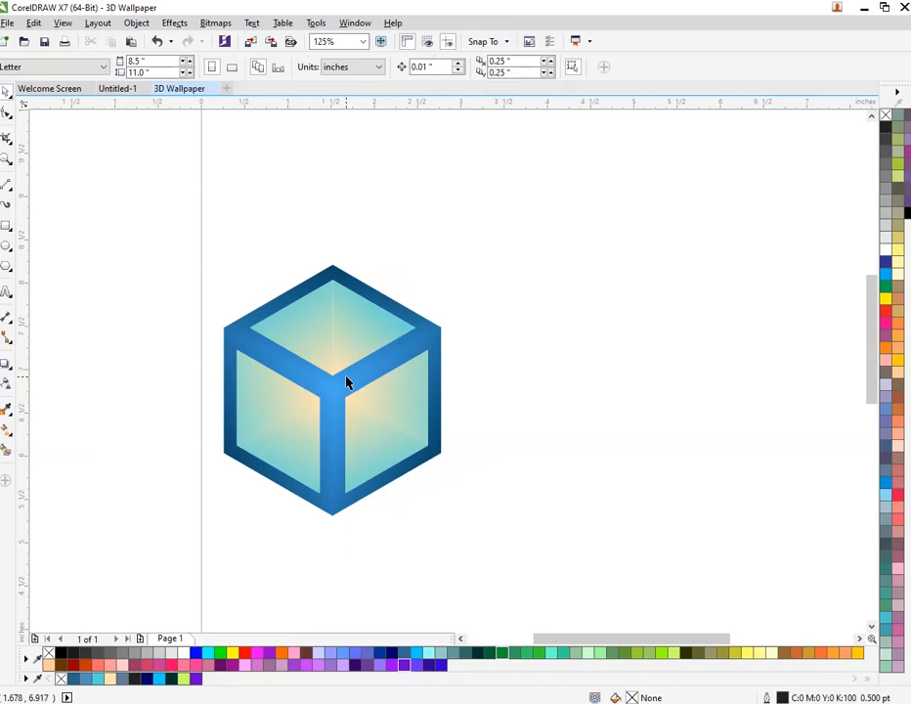
- Try to place a copy of the cube flush against its right side, and undo the duplication
{"action": "scroll", "coordinate": [347, 382], "scroll_direction": "up", "scroll_amount": 1}
{"action": "left_click_drag", "start_coordinate": [209, 401], "coordinate": [645, 448]}
{"action": "key", "text": "Escape"}
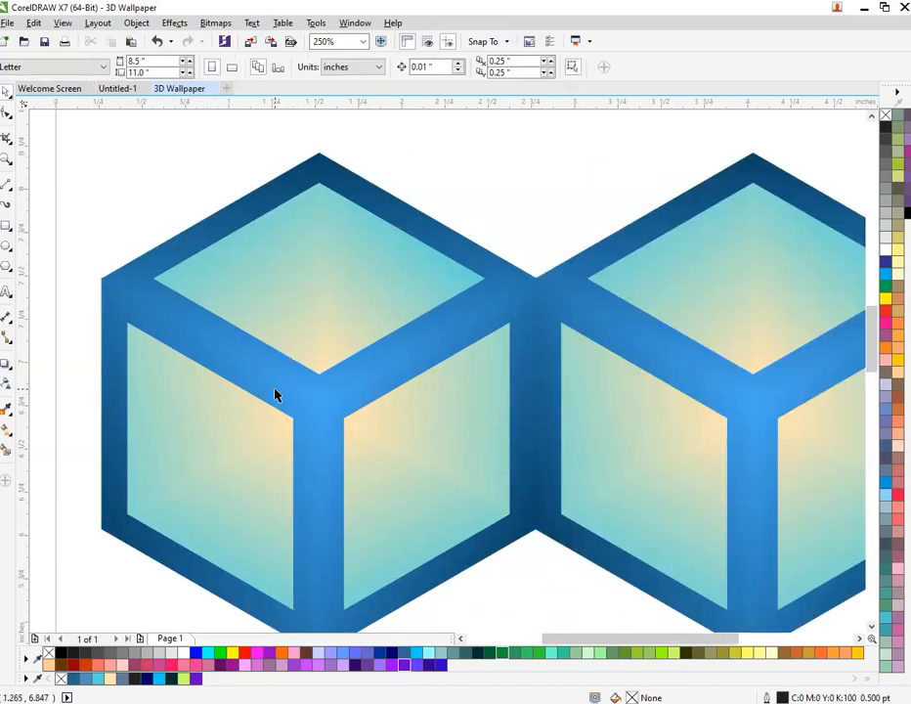
{"action": "scroll", "coordinate": [275, 392], "scroll_direction": "down", "scroll_amount": 2}
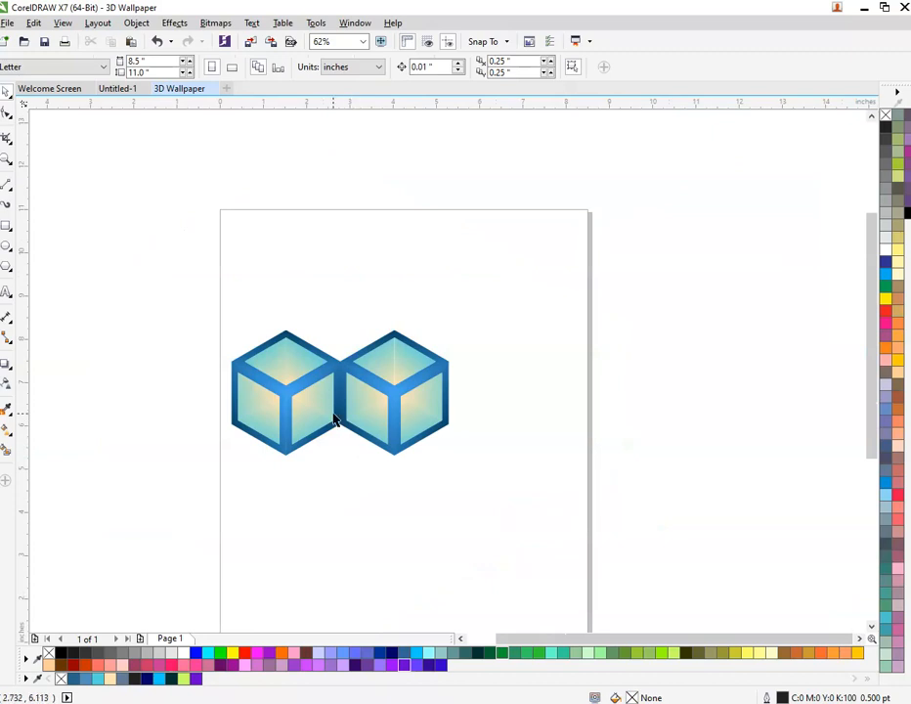
{"action": "key", "text": "ctrl+z"}
- Duplicate the cube directly to its right with edges meeting, and repeat the duplication four times to form a row of six
{"action": "left_click_drag", "start_coordinate": [274, 391], "coordinate": [381, 404]}
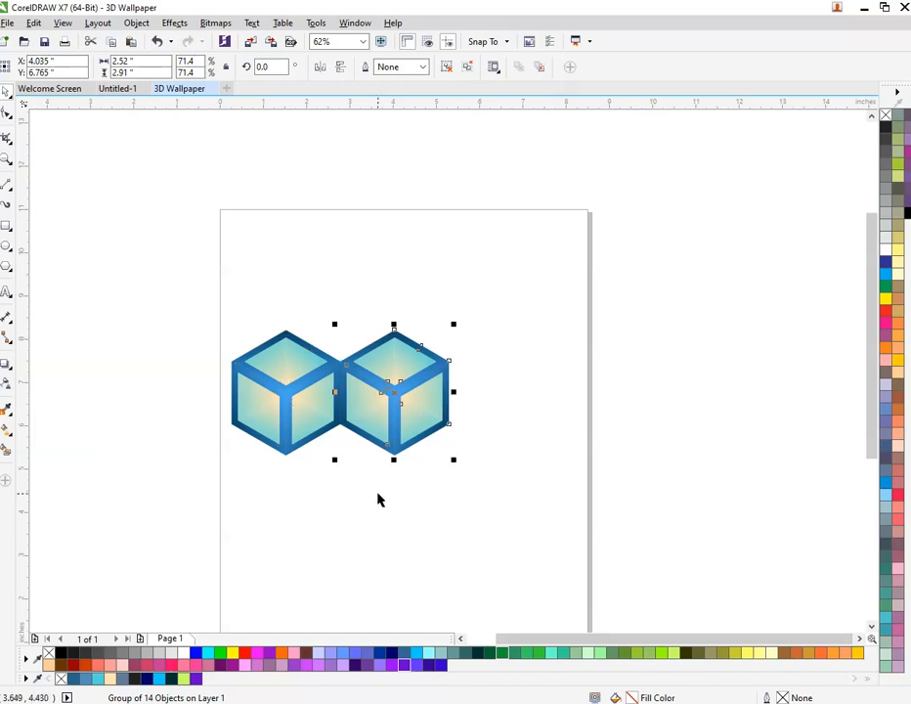
{"action": "key", "text": "ctrl+r"}
{"action": "key", "text": "ctrl+r"}
{"action": "key", "text": "ctrl+r"}
{"action": "key", "text": "ctrl+r"}
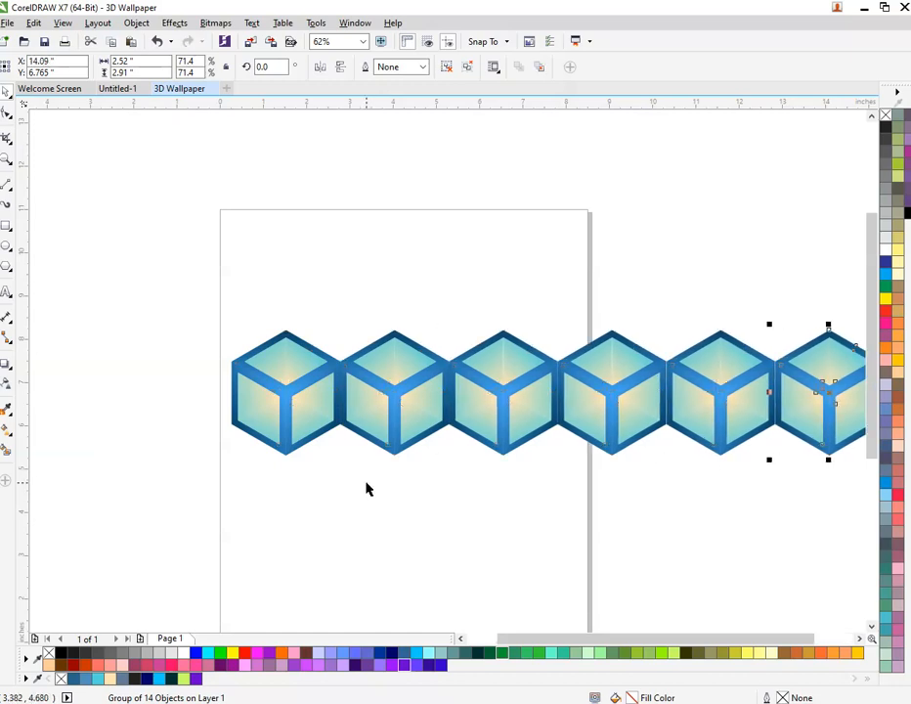
- Scale the whole row of six cubes down proportionally to 9.716 inches wide
{"action": "scroll", "coordinate": [368, 488], "scroll_direction": "down", "scroll_amount": 2}
{"action": "left_click_drag", "start_coordinate": [250, 356], "coordinate": [637, 527]}
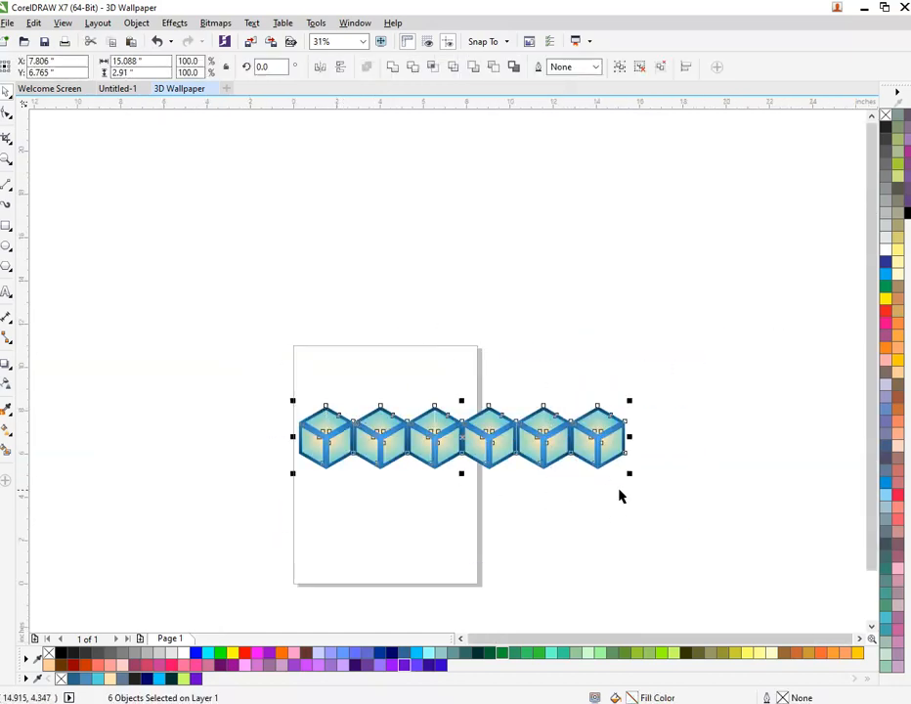
{"action": "left_click_drag", "start_coordinate": [631, 475], "coordinate": [508, 447]}
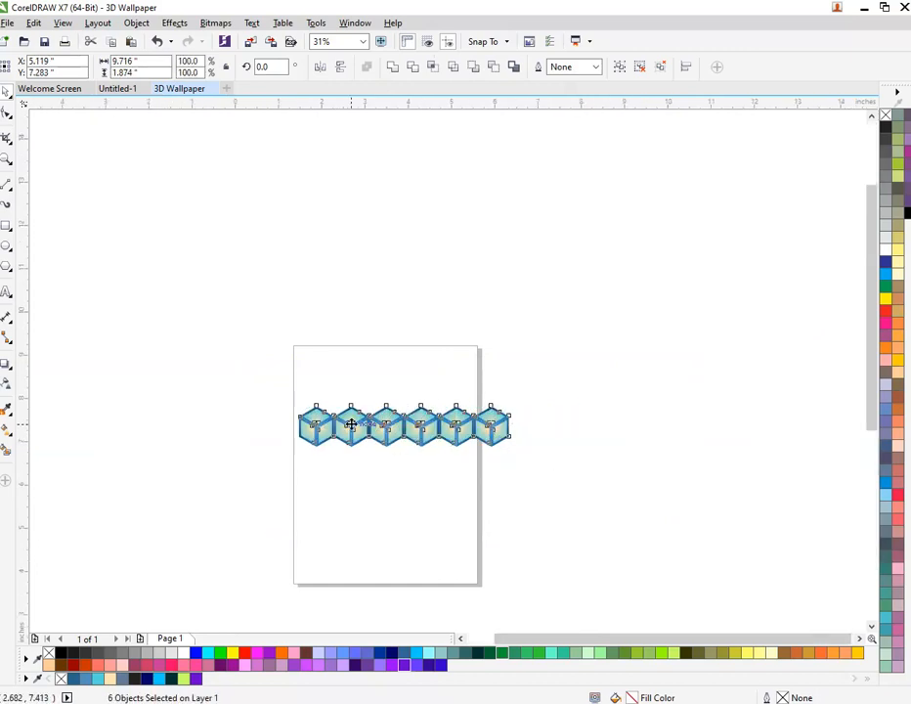
- Nudge the third, fourth and fifth cubes of the row left to close the seams before them
{"action": "scroll", "coordinate": [348, 422], "scroll_direction": "up", "scroll_amount": 2}
{"action": "scroll", "coordinate": [409, 438], "scroll_direction": "up", "scroll_amount": 2}
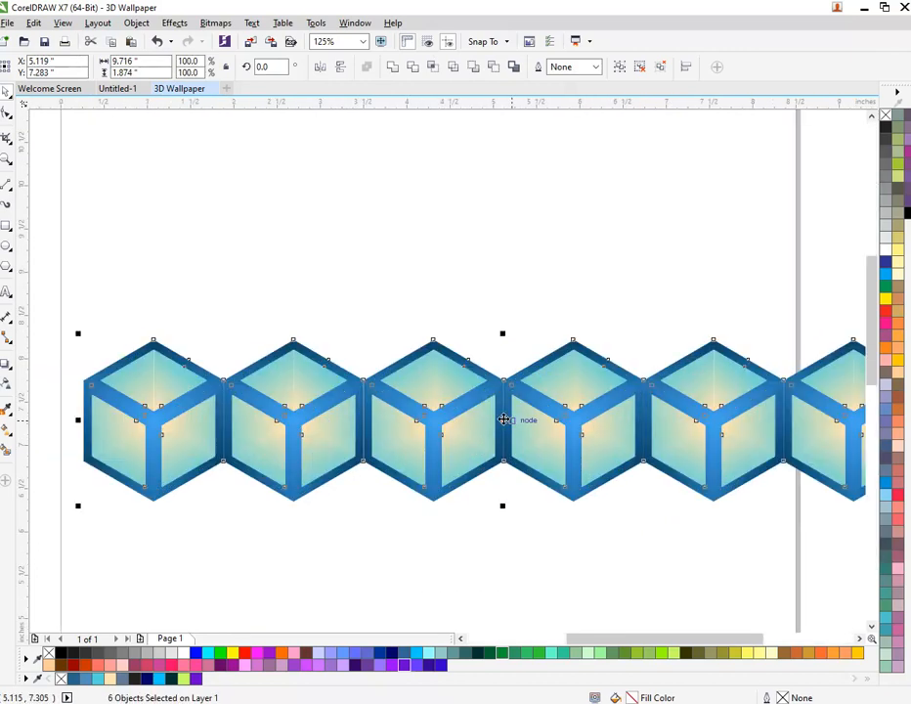
{"action": "left_click", "coordinate": [386, 427]}
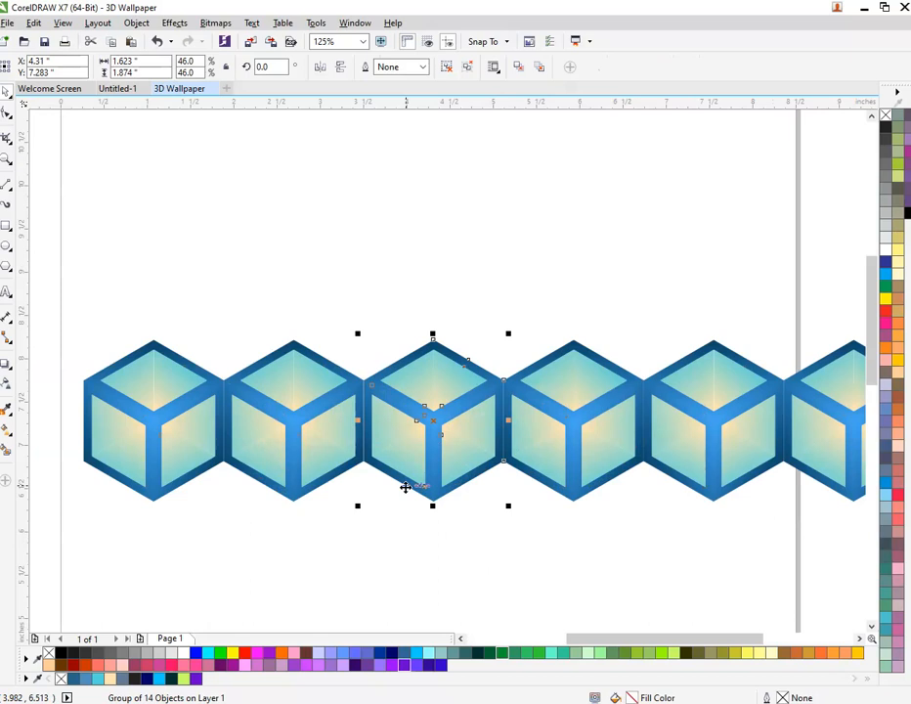
{"action": "left_click_drag", "start_coordinate": [405, 487], "coordinate": [405, 487]}
{"action": "left_click", "coordinate": [612, 456]}
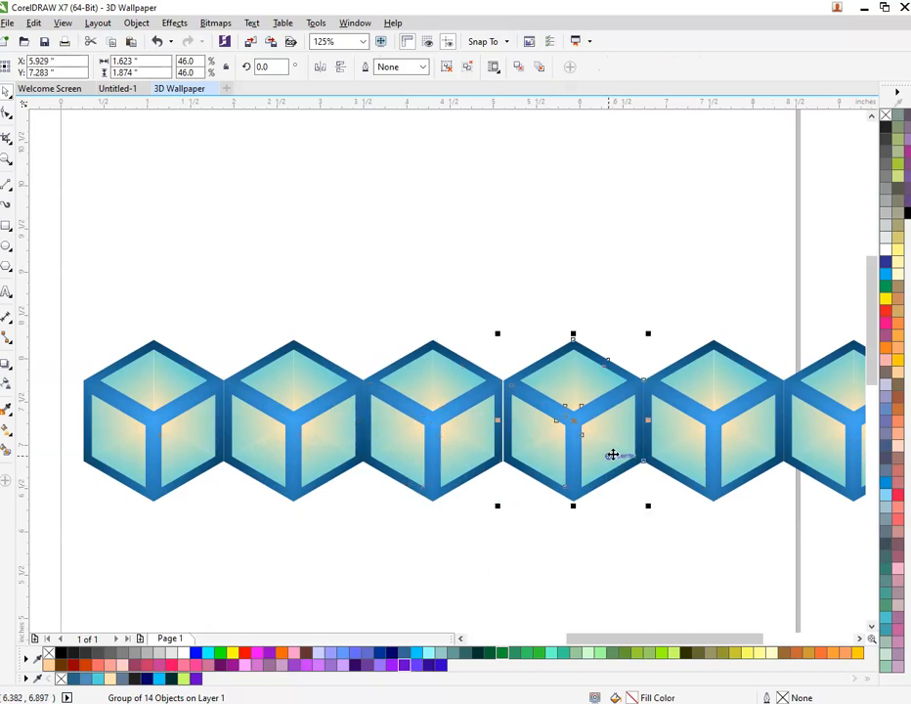
{"action": "left_click", "coordinate": [660, 440]}
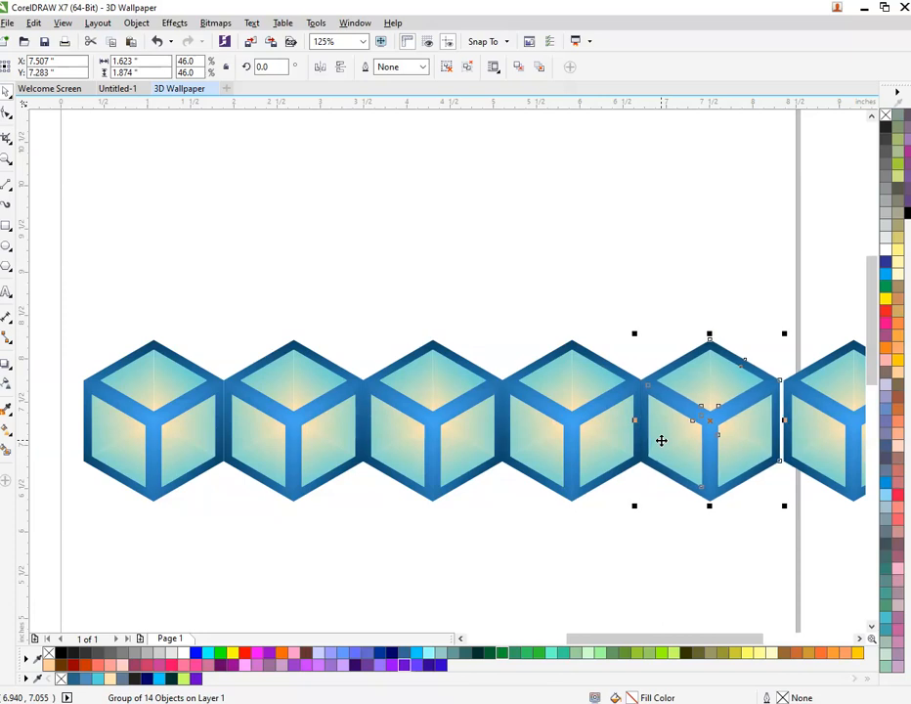
- Nudge the sixth cube left to X 9.116 inches so it closes up against the fifth cube
{"action": "scroll", "coordinate": [661, 440], "scroll_direction": "down", "scroll_amount": 2}
{"action": "scroll", "coordinate": [807, 421], "scroll_direction": "up", "scroll_amount": 2}
{"action": "left_click", "coordinate": [653, 441]}
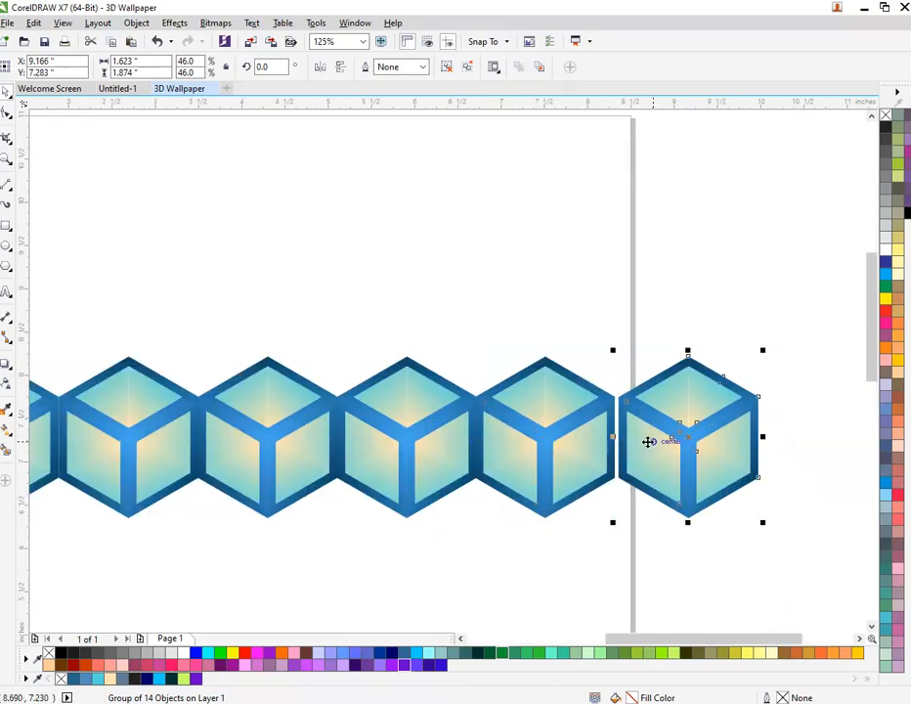
{"action": "key", "text": "Left"}
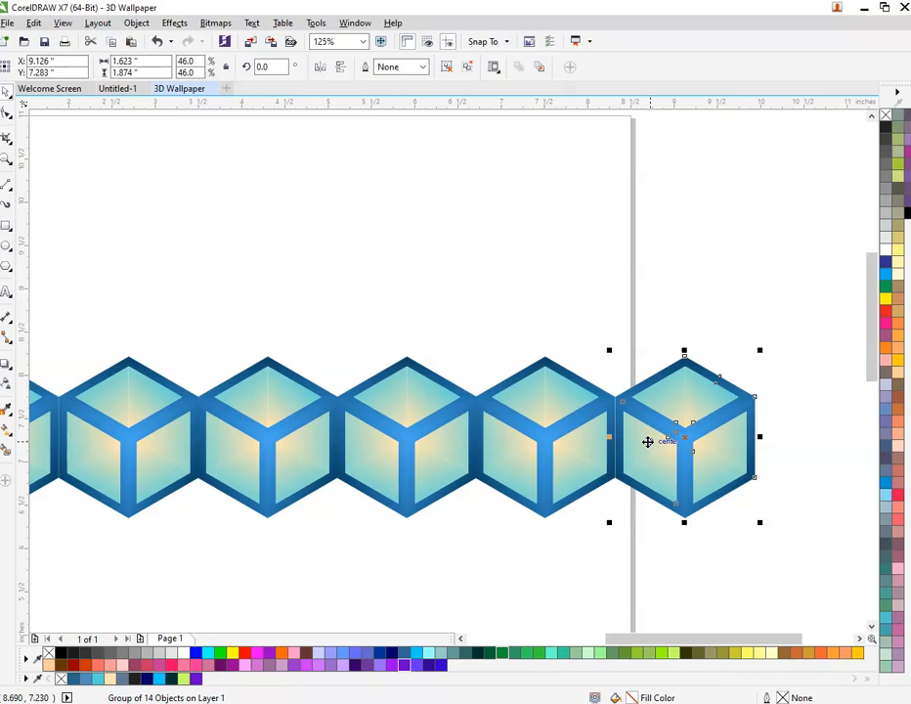
{"action": "key", "text": "Left"}
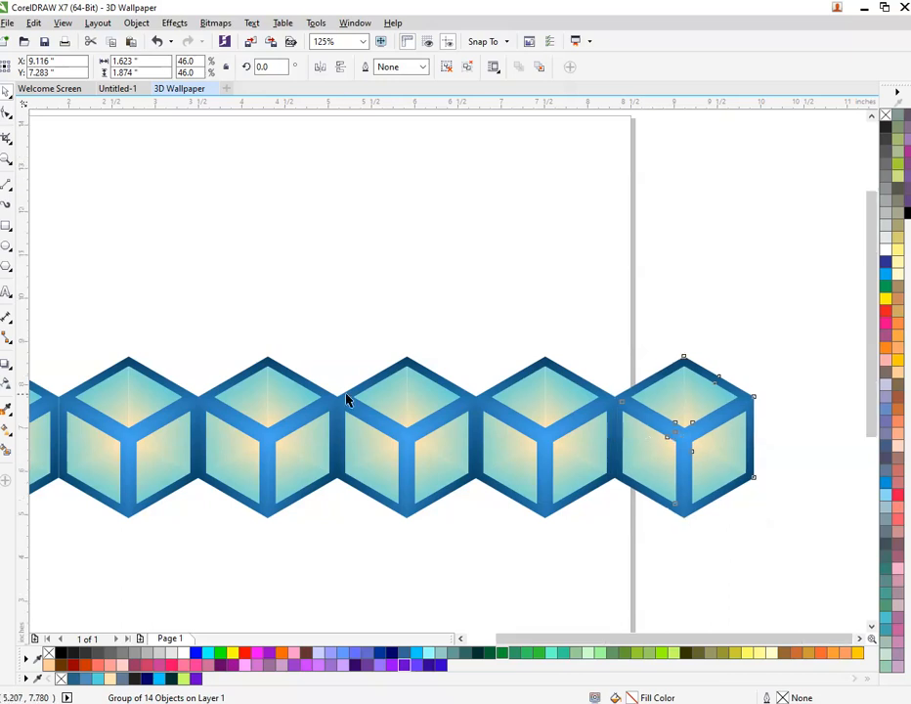
- Nudge the first cube right 0.01 inch to close its seam with the second cube
{"action": "scroll", "coordinate": [345, 399], "scroll_direction": "down", "scroll_amount": 2}
{"action": "left_click_drag", "start_coordinate": [84, 333], "coordinate": [564, 505]}
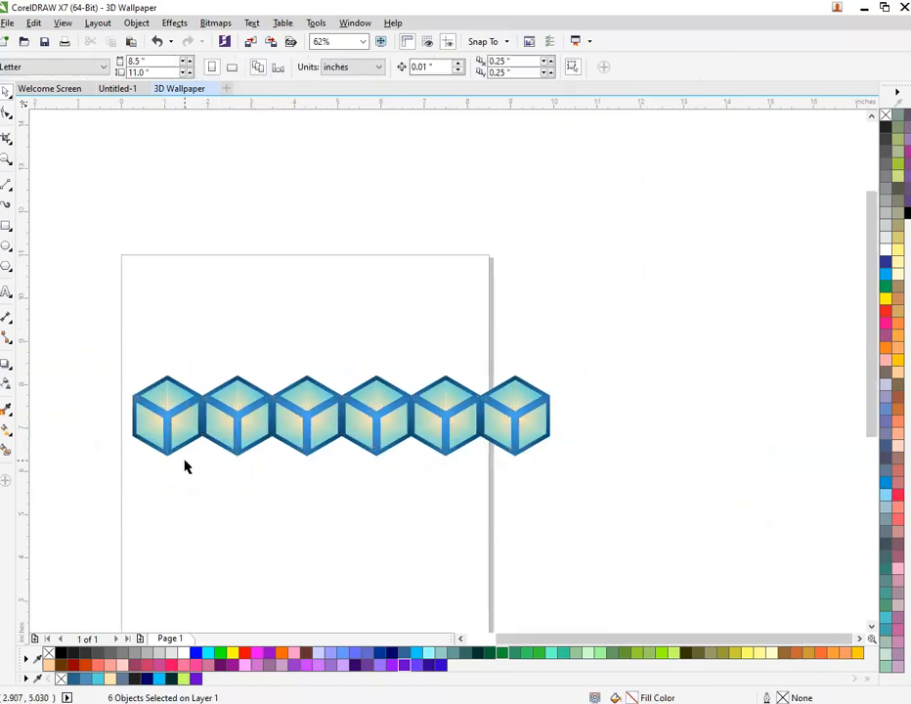
{"action": "scroll", "coordinate": [192, 428], "scroll_direction": "up", "scroll_amount": 2}
{"action": "scroll", "coordinate": [227, 402], "scroll_direction": "up", "scroll_amount": 1}
{"action": "left_click", "coordinate": [227, 399]}
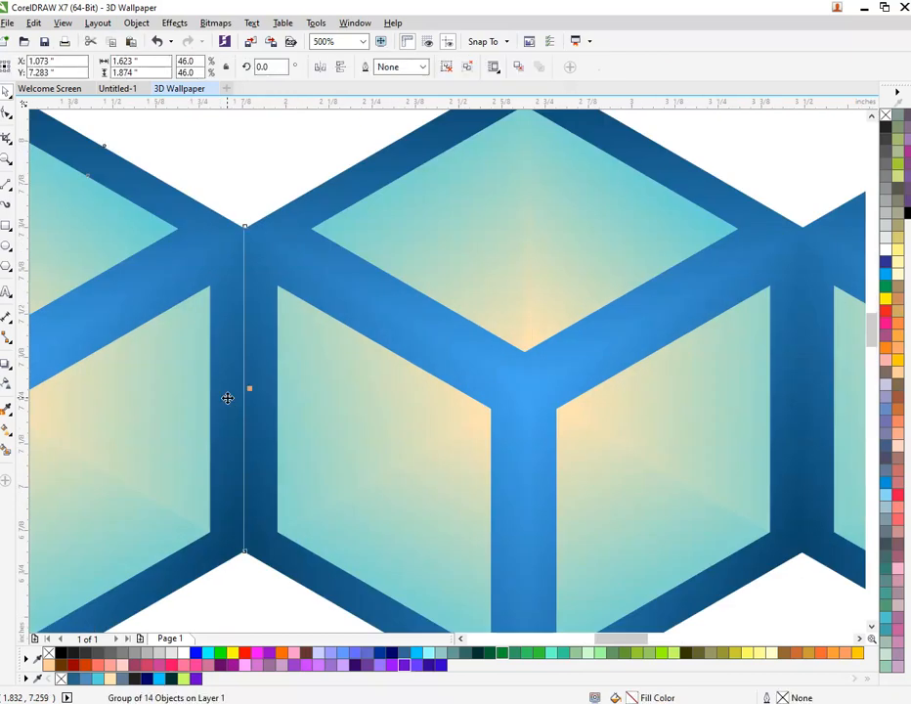
{"action": "scroll", "coordinate": [227, 398], "scroll_direction": "down", "scroll_amount": 3}
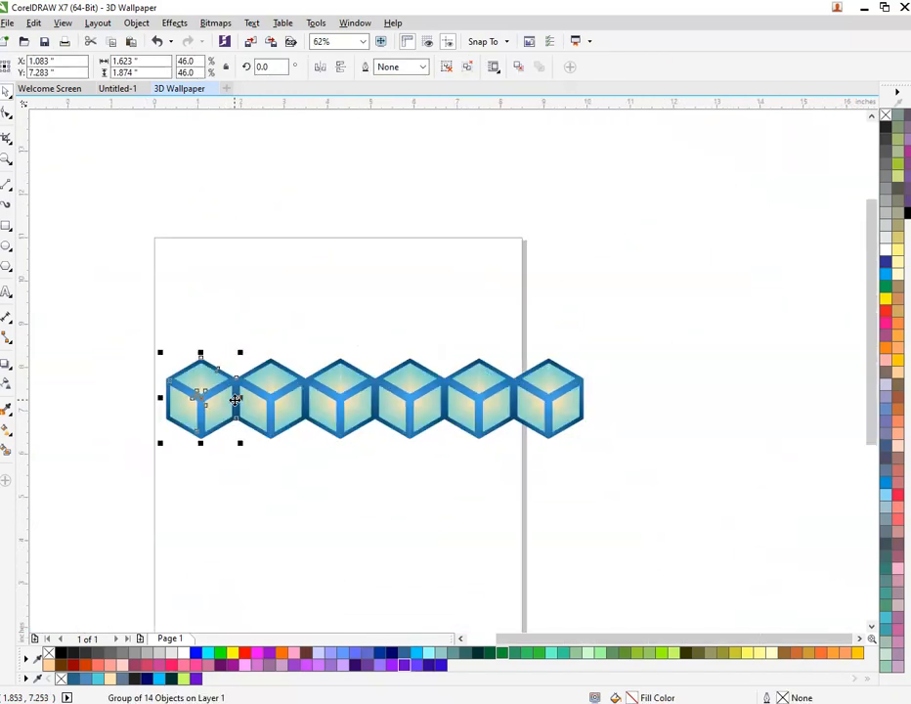
- Duplicate the row half a cube left into the gaps below it, and nudge the copy up 0.01 inch to close the seam
{"action": "left_click_drag", "start_coordinate": [135, 320], "coordinate": [732, 547]}
{"action": "scroll", "coordinate": [341, 395], "scroll_direction": "up", "scroll_amount": 2}
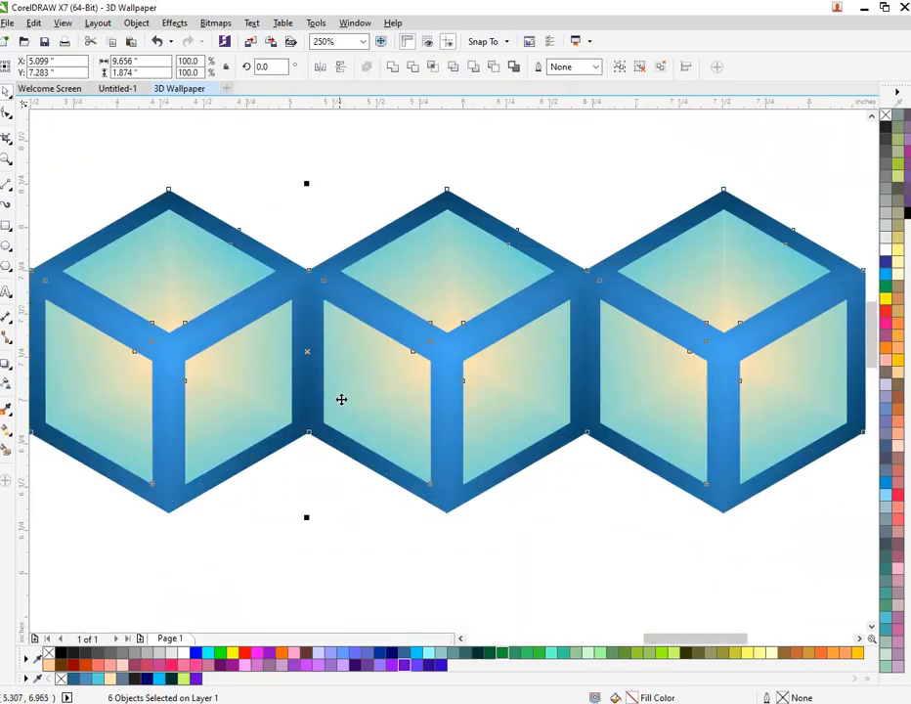
{"action": "left_click_drag", "start_coordinate": [301, 348], "coordinate": [168, 594]}
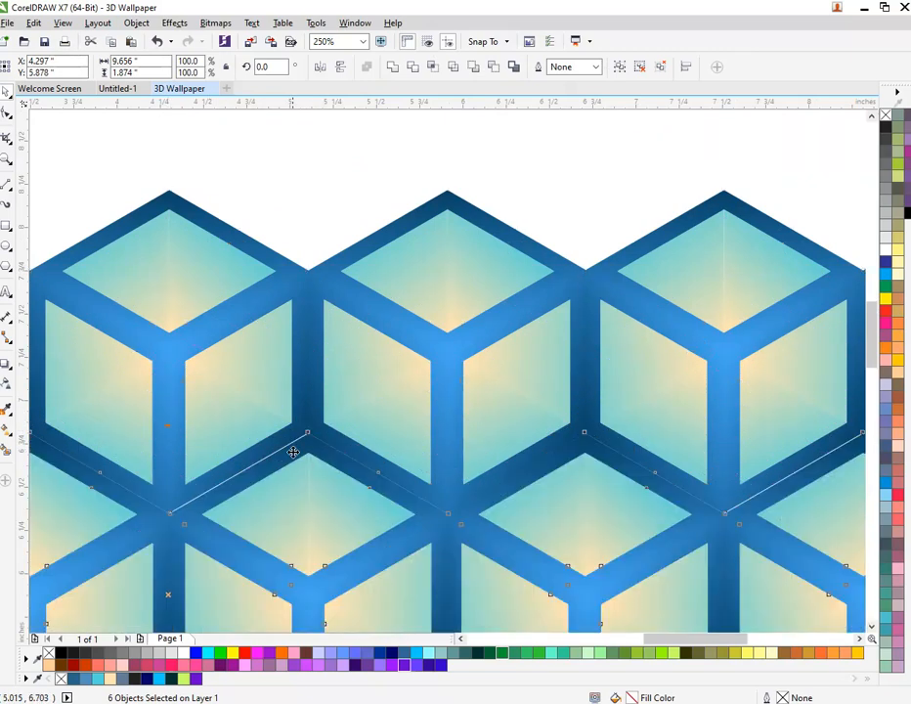
{"action": "key", "text": "Left"}
{"action": "key", "text": "Right"}
{"action": "key", "text": "Up"}
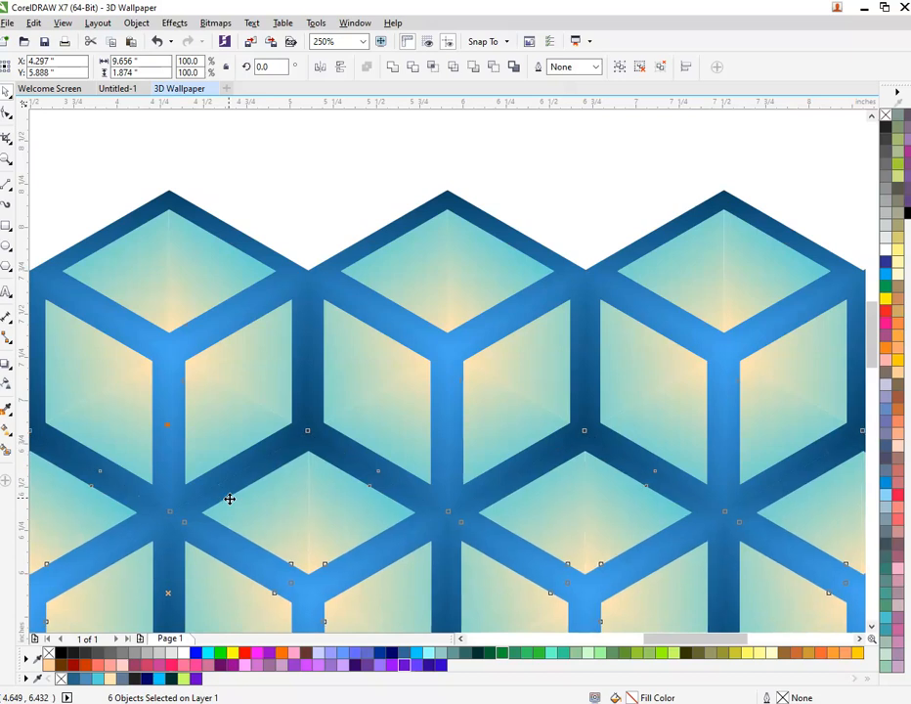
- Select all twelve cubes in both rows
{"action": "scroll", "coordinate": [228, 499], "scroll_direction": "down", "scroll_amount": 5}
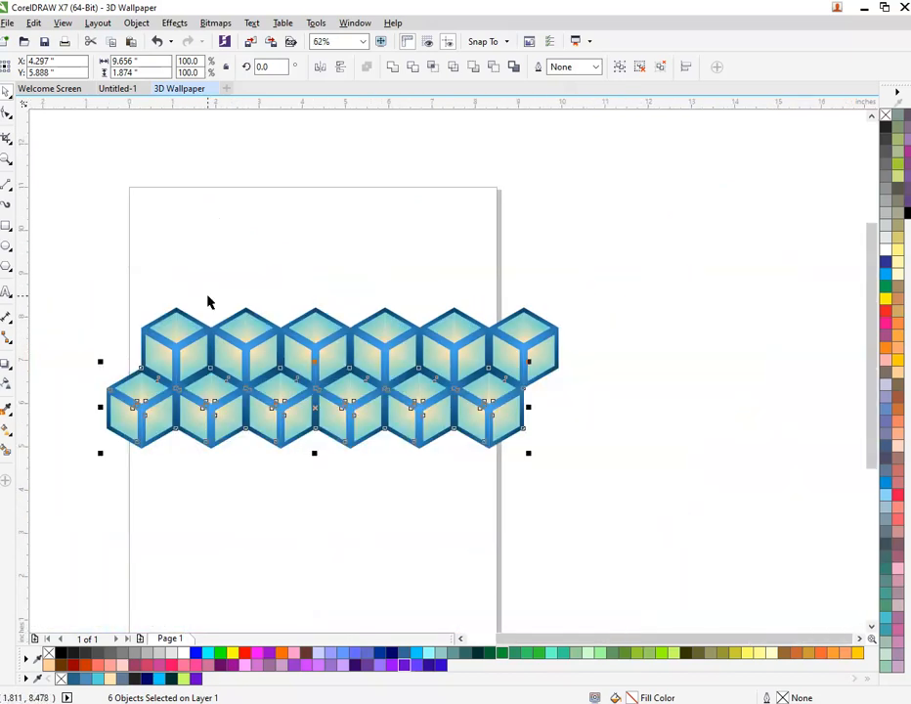
{"action": "left_click", "coordinate": [93, 288]}
{"action": "left_click_drag", "start_coordinate": [81, 282], "coordinate": [722, 508]}
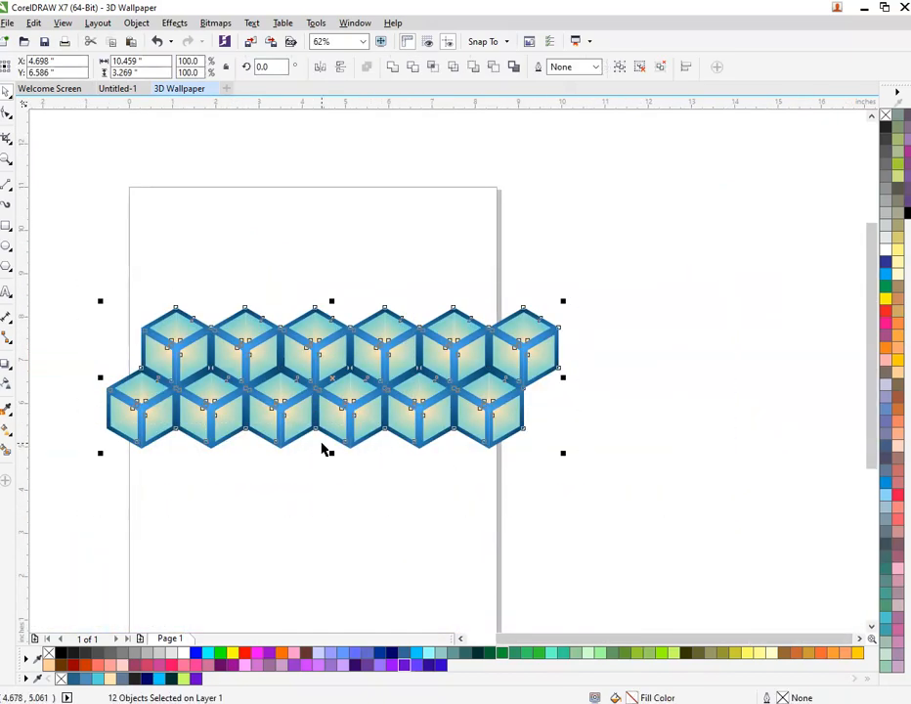
- Try to place a copy of both rows interlocking below the originals, and undo the placement
{"action": "left_click_drag", "start_coordinate": [334, 382], "coordinate": [335, 431]}
{"action": "key", "text": "ctrl+z"}
{"action": "scroll", "coordinate": [308, 497], "scroll_direction": "up", "scroll_amount": 1}
{"action": "scroll", "coordinate": [308, 502], "scroll_direction": "up", "scroll_amount": 2}
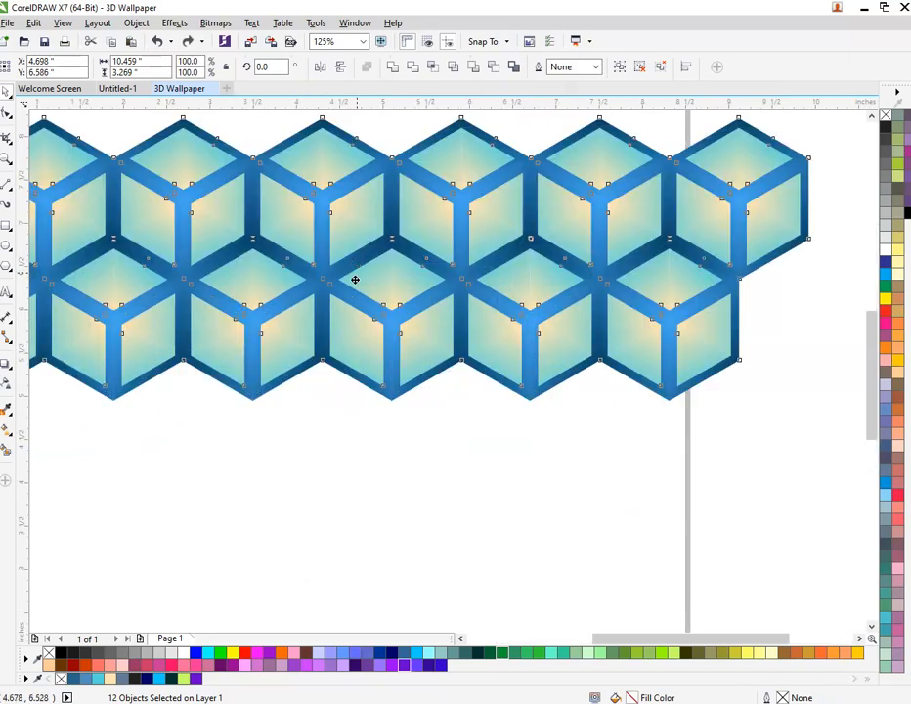
{"action": "left_click_drag", "start_coordinate": [356, 281], "coordinate": [345, 499]}
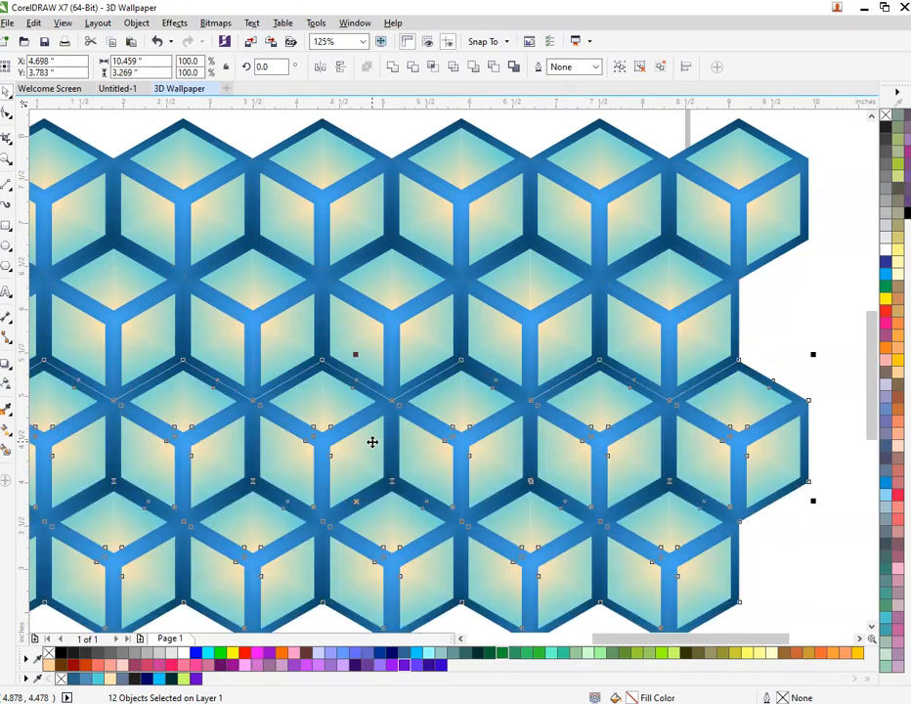
{"action": "key", "text": "ctrl+z"}
- Duplicate both rows straight down to Y 3.799 inches so they interlock, and repeat the duplication once to make six rows
{"action": "left_click_drag", "start_coordinate": [369, 246], "coordinate": [369, 480]}
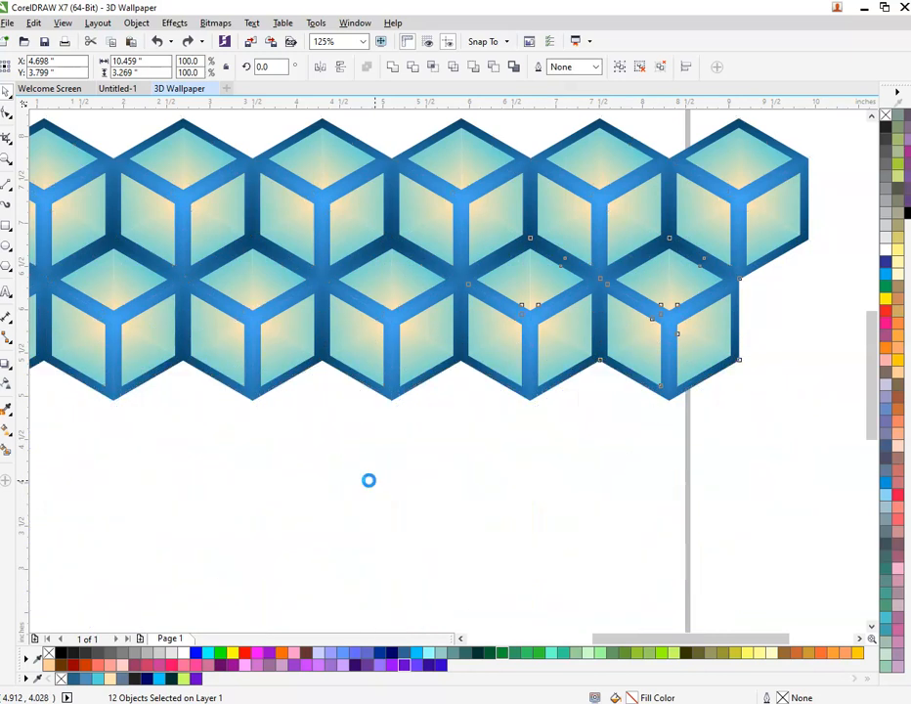
{"action": "scroll", "coordinate": [507, 394], "scroll_direction": "down", "scroll_amount": 2}
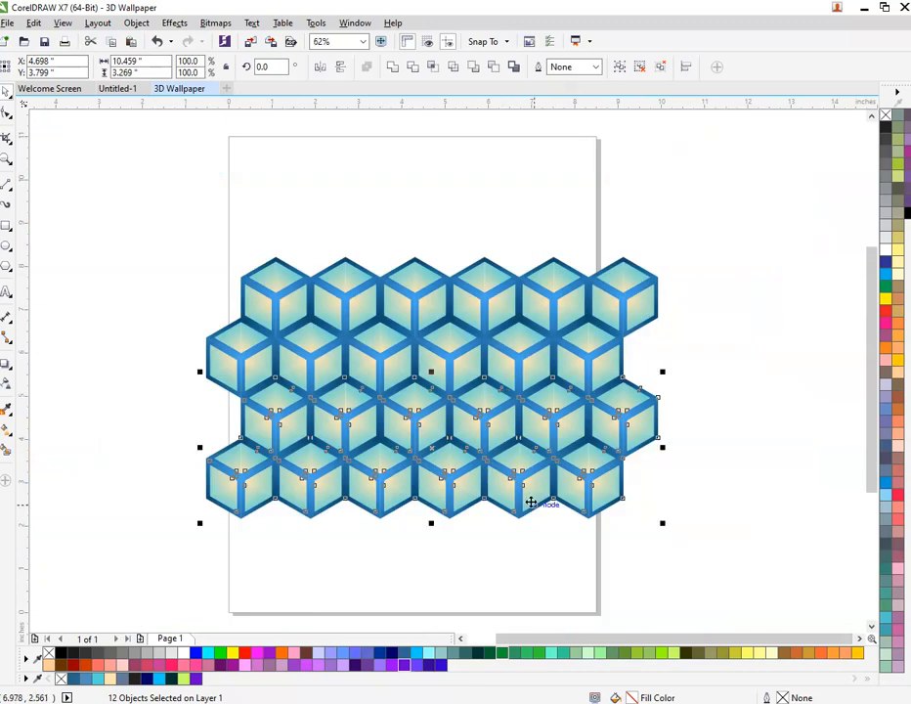
{"action": "key", "text": "ctrl+d"}
{"action": "scroll", "coordinate": [502, 387], "scroll_direction": "down", "scroll_amount": 2}
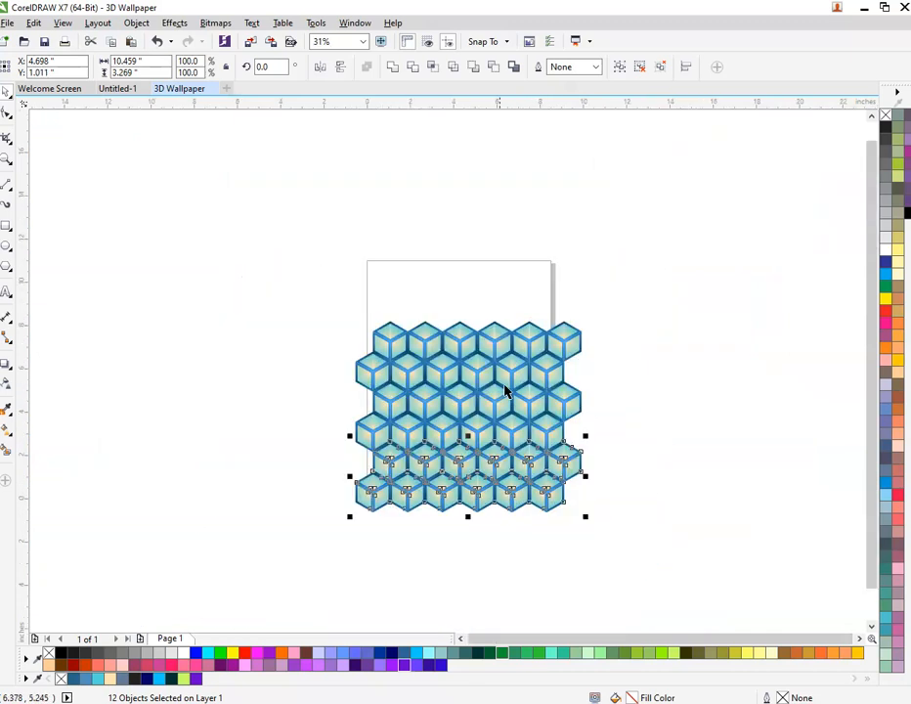
- Group all 36 cubes and move the group up the page to Y 4.899 inches
{"action": "left_click", "coordinate": [288, 293]}
{"action": "key", "text": "ctrl+a"}
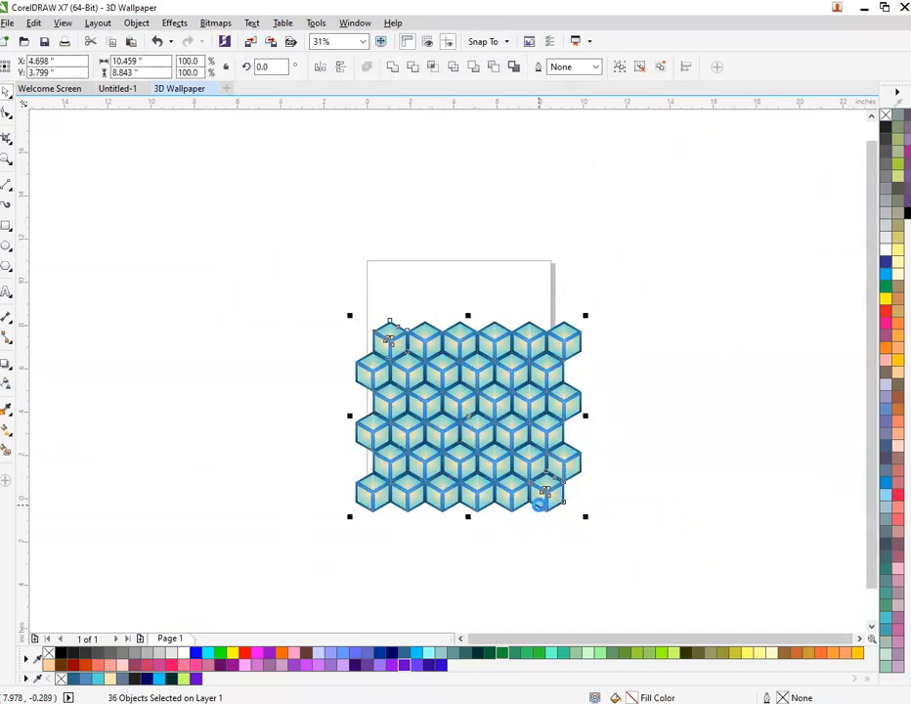
{"action": "key", "text": "ctrl+g"}
{"action": "scroll", "coordinate": [508, 435], "scroll_direction": "up", "scroll_amount": 2}
{"action": "key", "text": "e"}
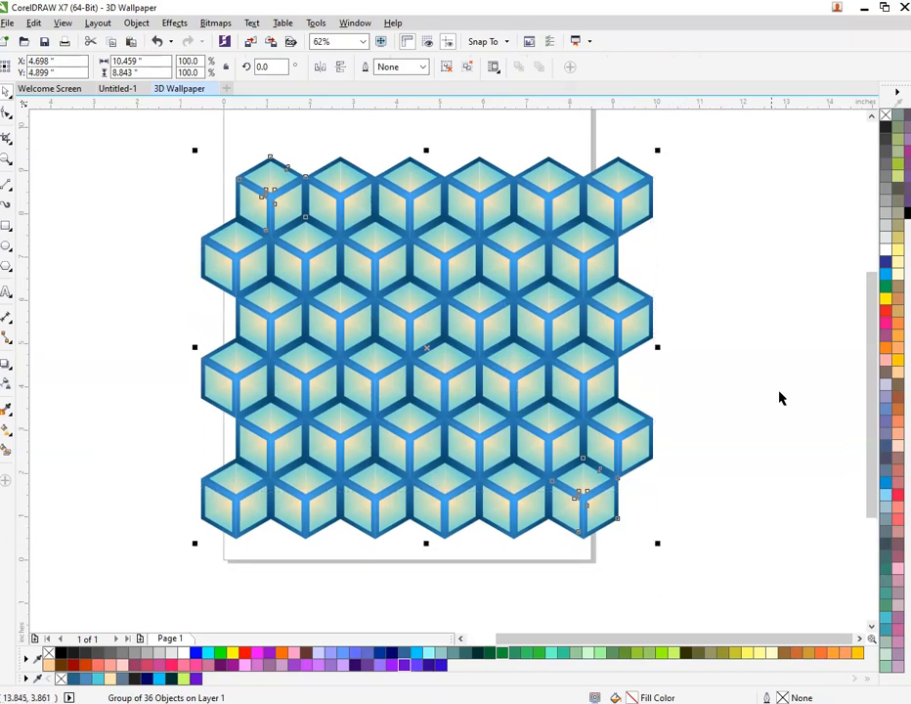
{"action": "left_click", "coordinate": [732, 392]}
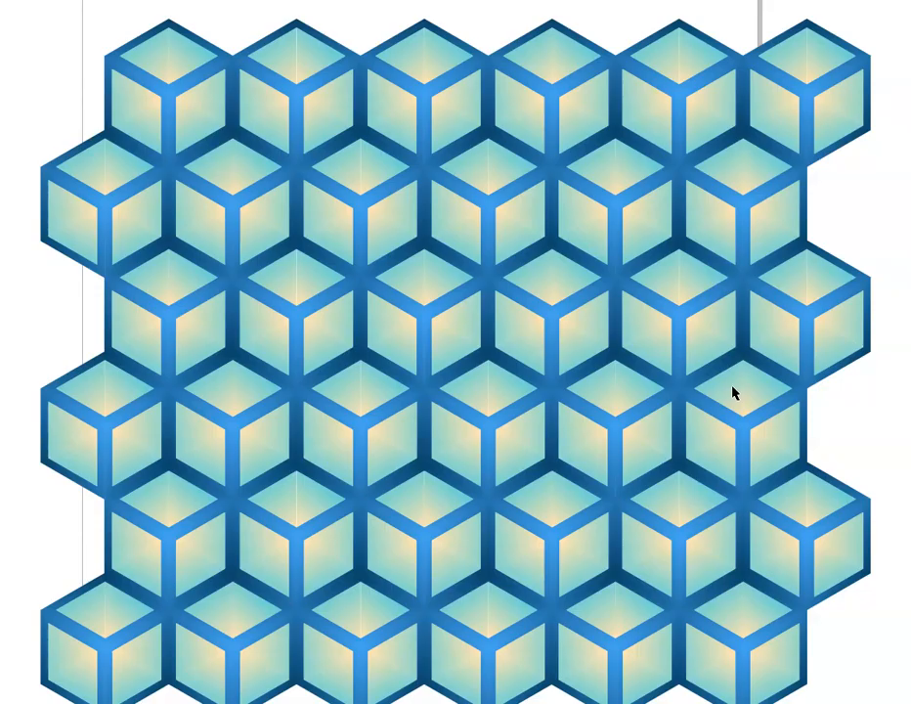